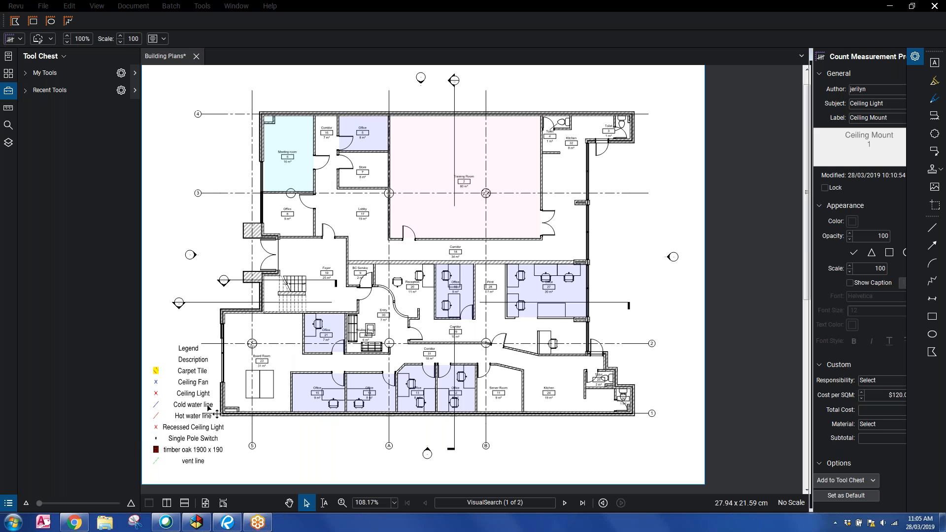
Step: Examine the legend symbols and descriptions beside the Board Room and compare them with the floor plan
left_click_drag(187, 410, 209, 394)
scroll(184, 400, "up", 1)
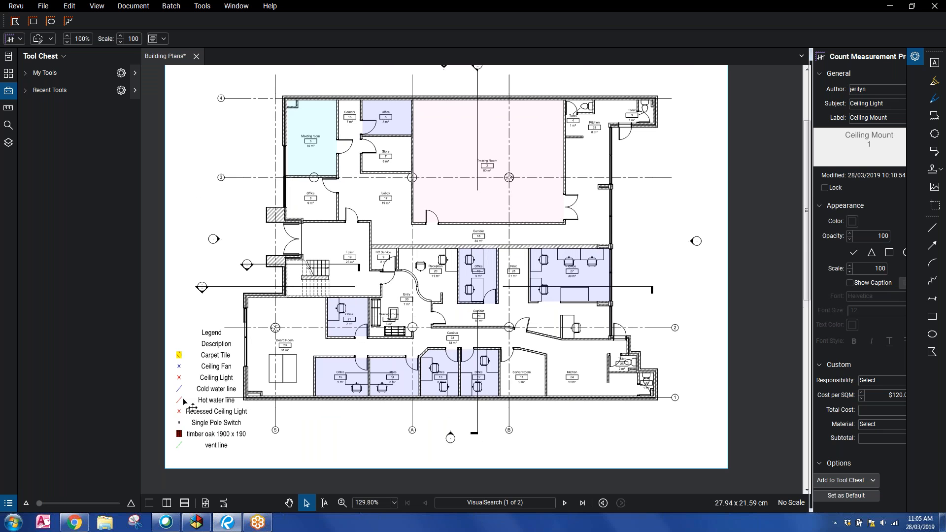
scroll(186, 402, "up", 1)
left_click_drag(235, 402, 243, 396)
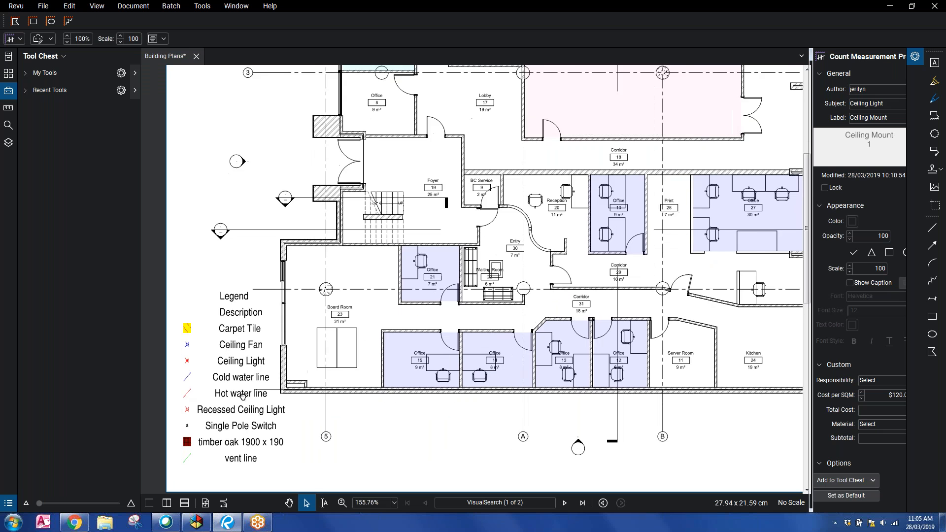
scroll(247, 394, "up", 3)
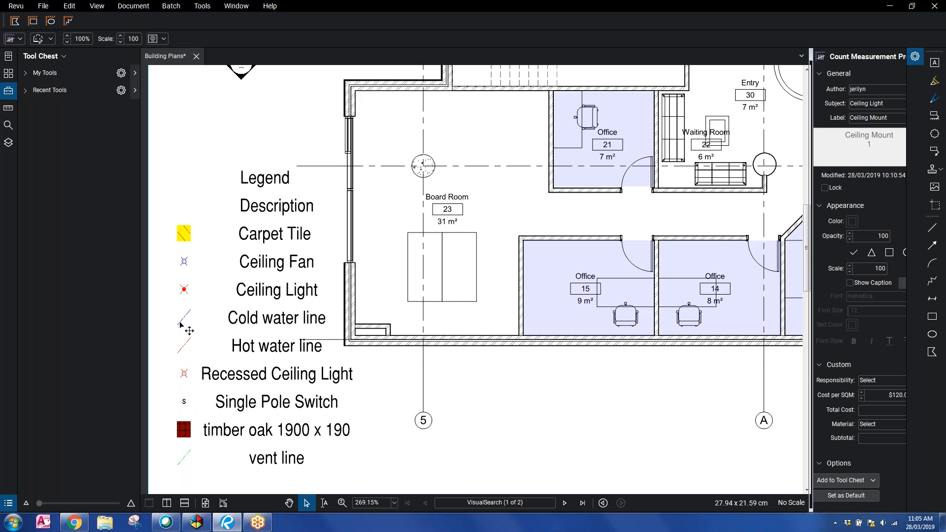
scroll(186, 328, "up", 2)
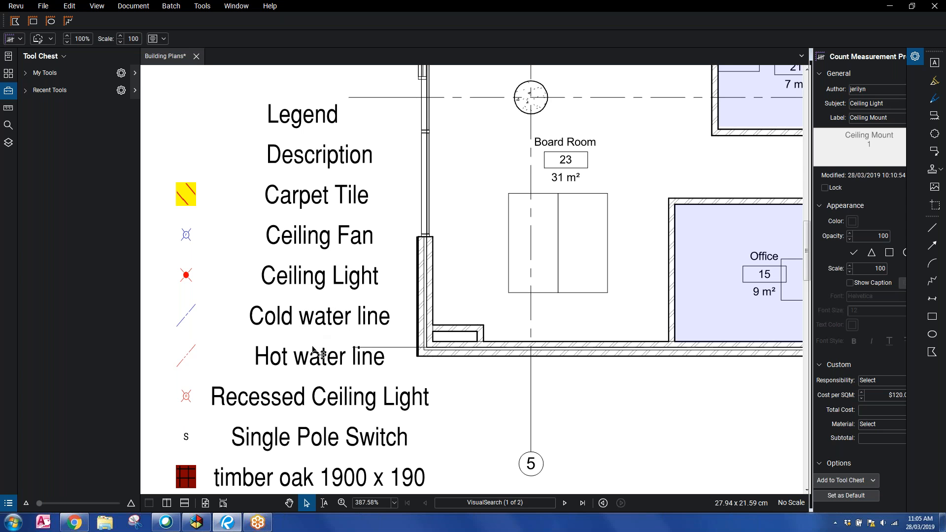
scroll(332, 398, "down", 3)
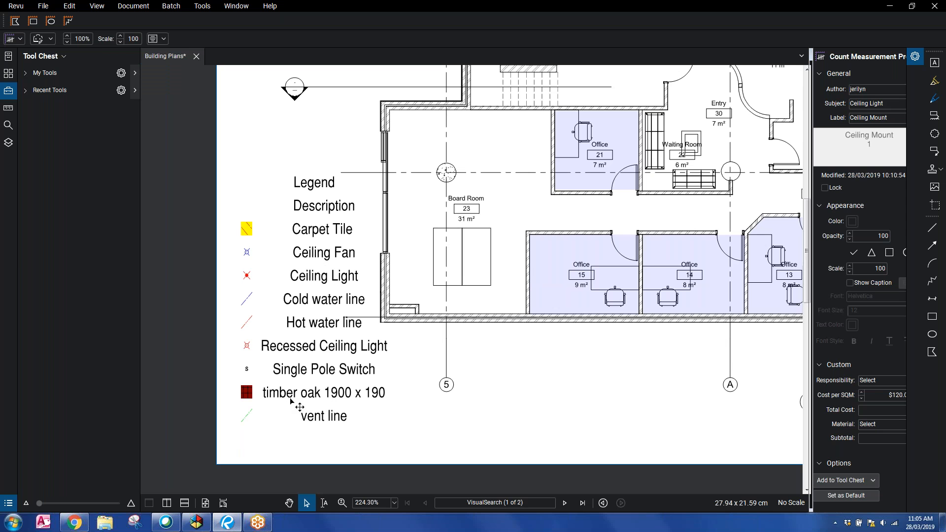
scroll(376, 242, "down", 2)
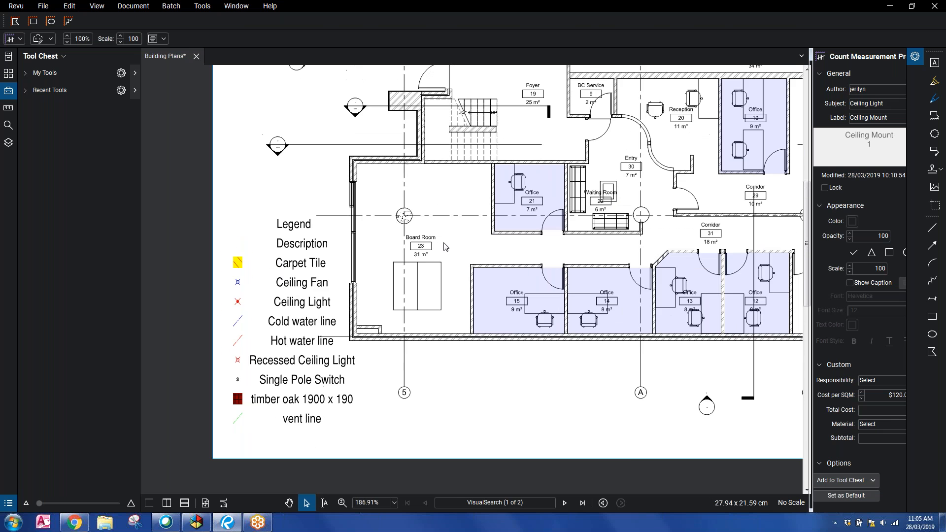
left_click_drag(445, 246, 373, 291)
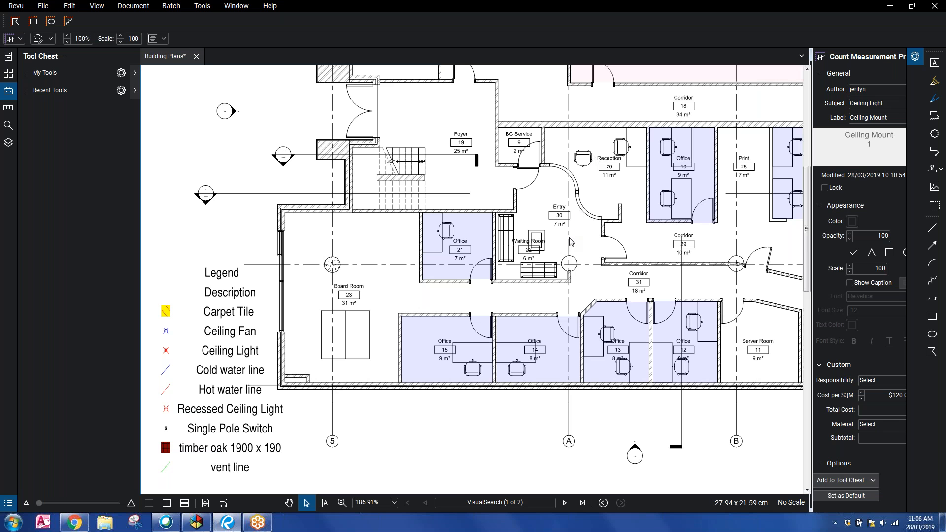
scroll(571, 242, "down", 1)
left_click_drag(541, 240, 475, 283)
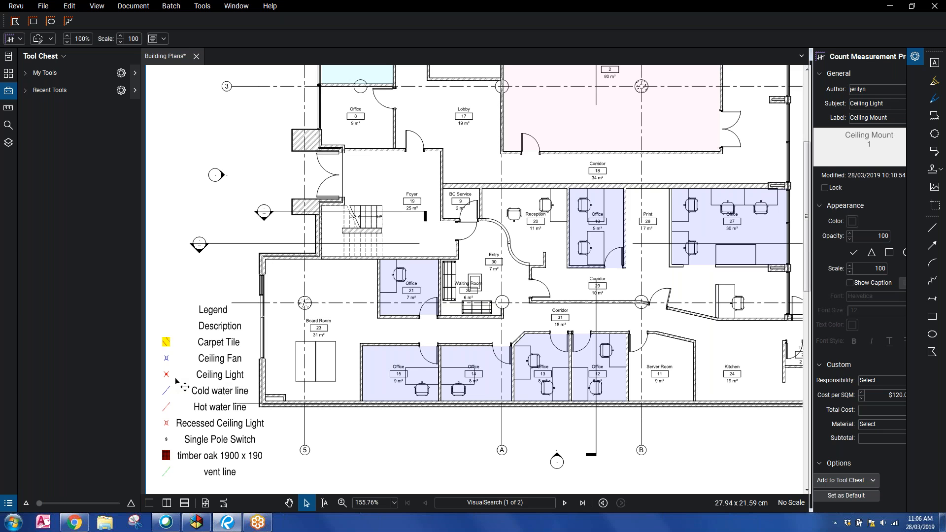
scroll(176, 380, "up", 5)
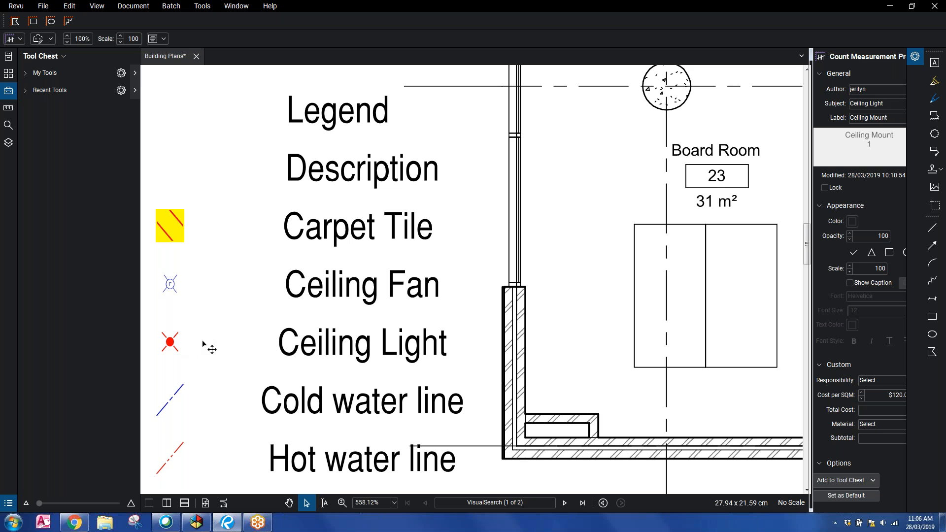
Step: Create a new tool set titled Electrical Fixtures and save it in the Revu 18 folder as a Bluebeam Tool Set
left_click(43, 57)
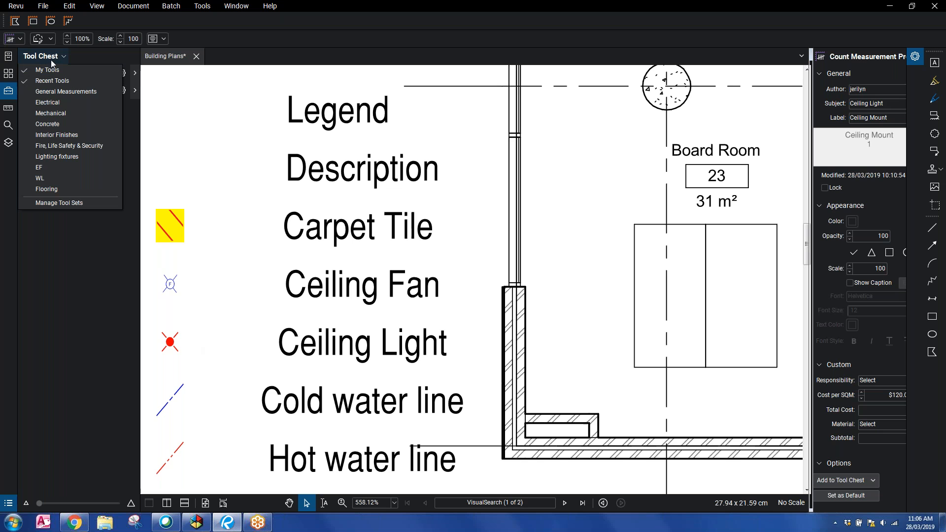
left_click(75, 203)
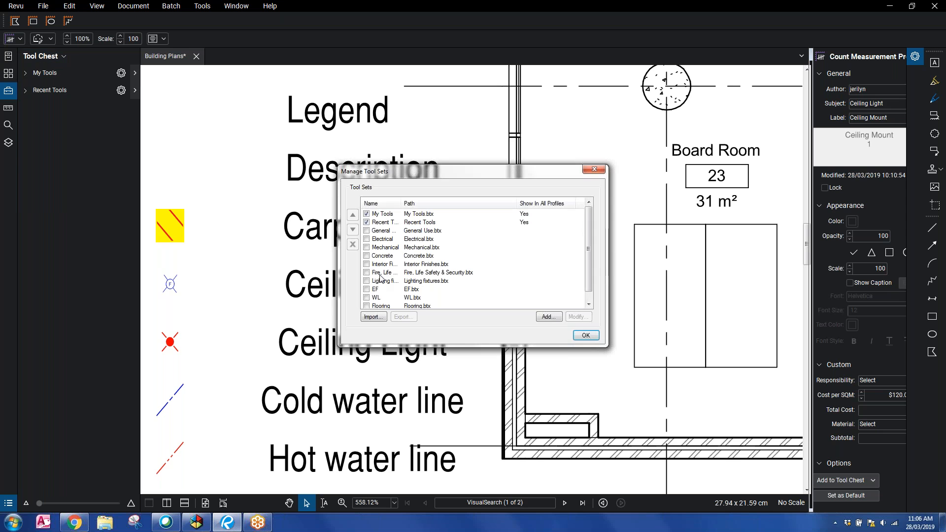
left_click(548, 318)
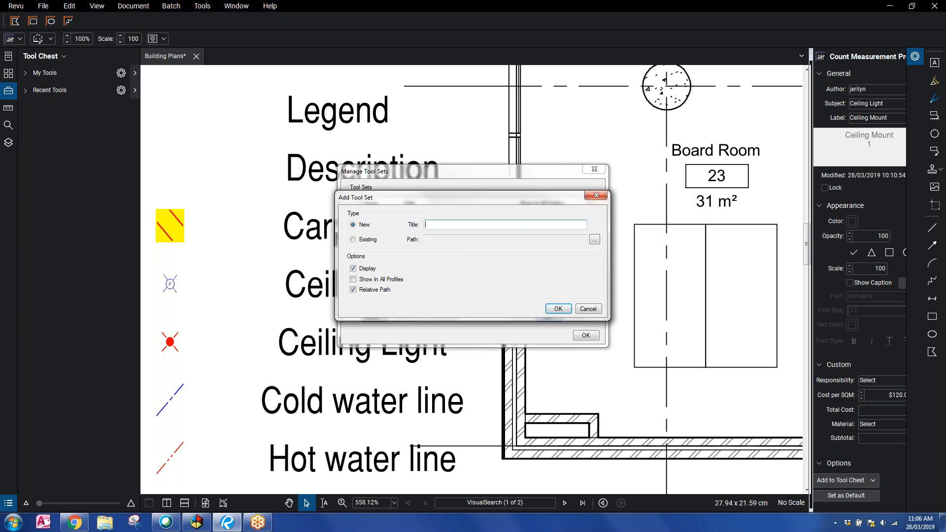
type("Ligh")
key("BackSpace")
type("Electrical Fixtures")
left_click(558, 309)
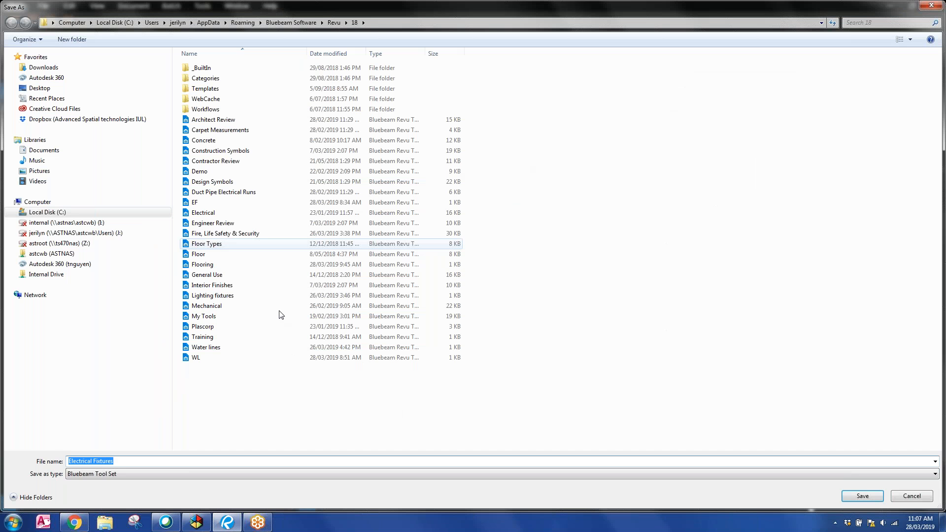
left_click(863, 498)
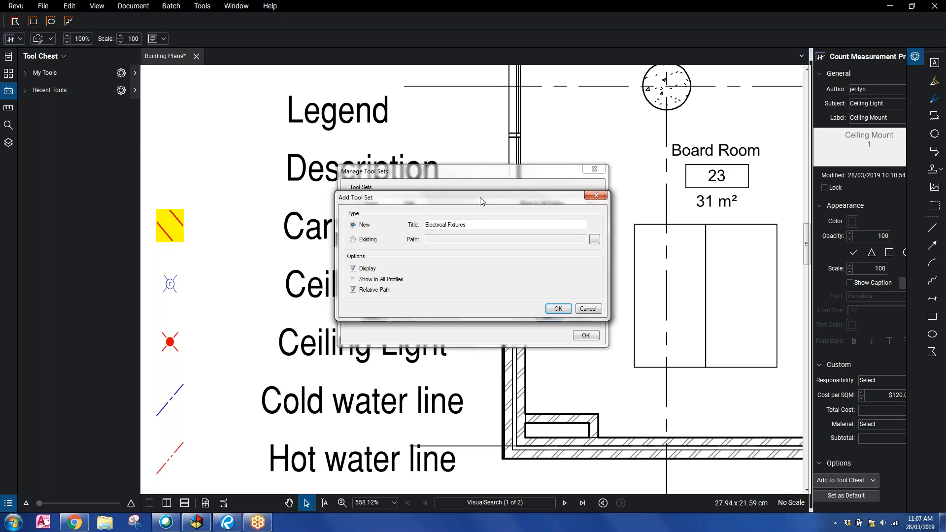
left_click(559, 309)
left_click(581, 335)
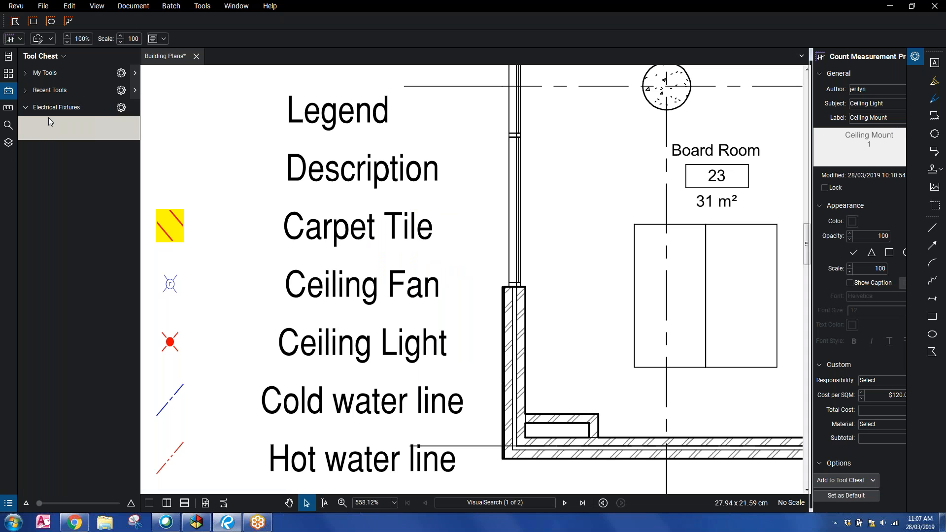
Step: Draw a red circle about 0.55 cm wide in the Board Room, in the open area between its label and Office 21
scroll(239, 306, "down", 3)
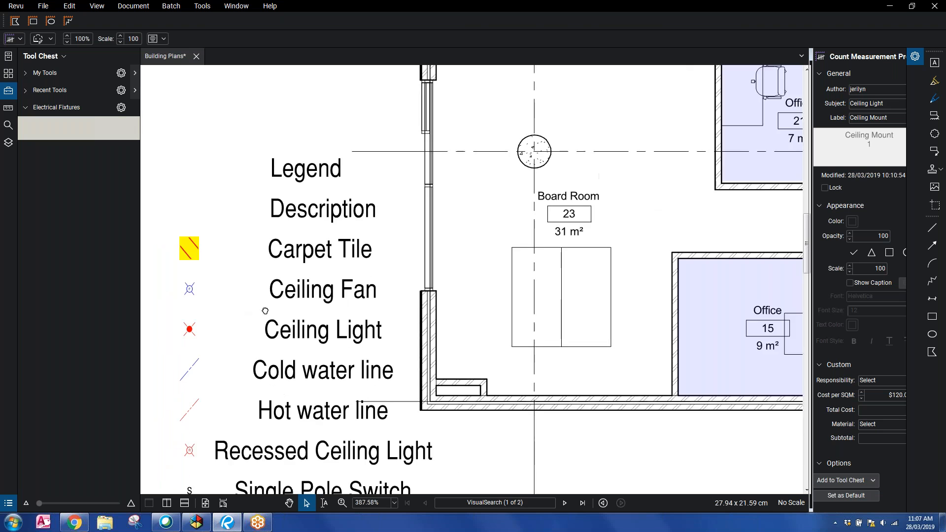
scroll(248, 328, "up", 4)
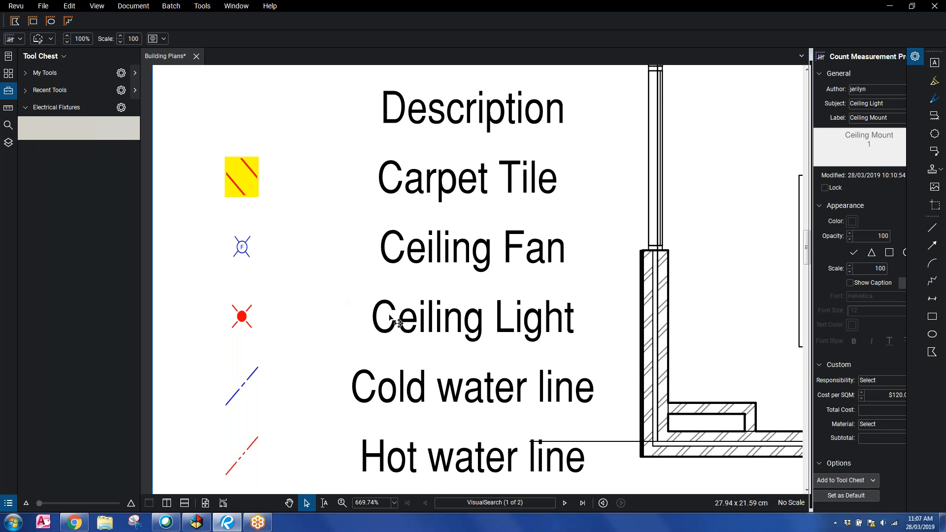
scroll(634, 230, "down", 5)
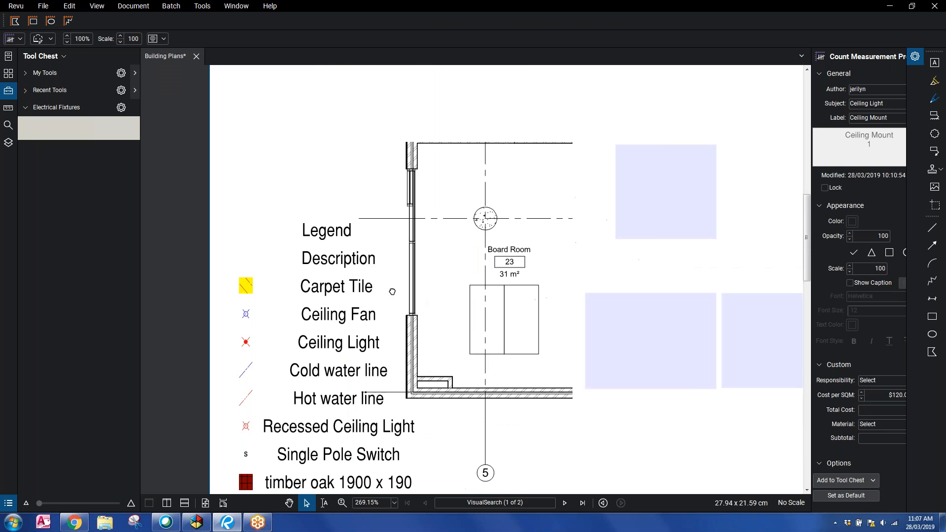
left_click(933, 338)
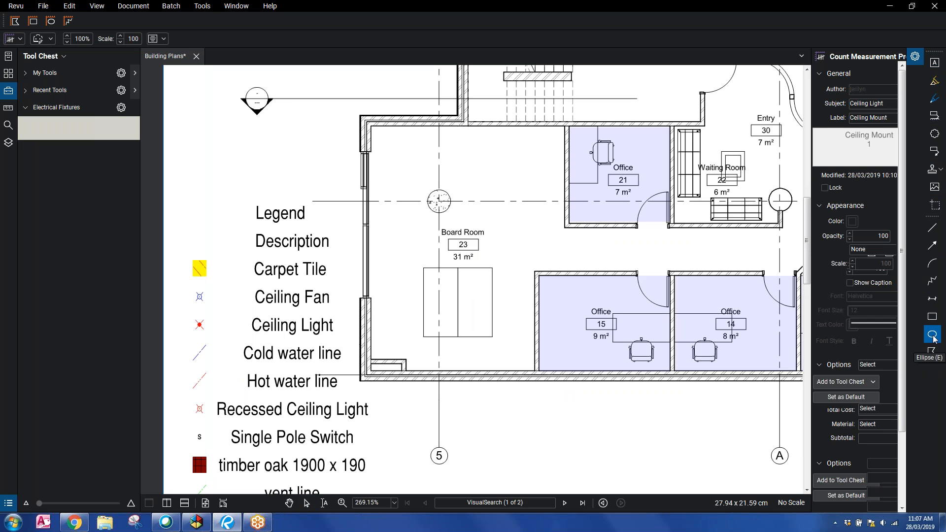
left_click_drag(514, 227, 542, 255)
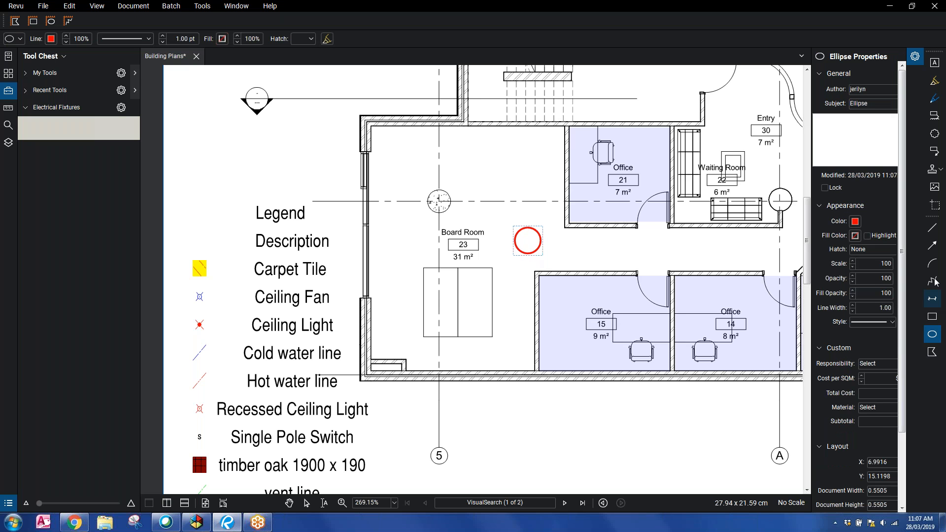
Step: Draw four short red lines about 0.2 cm long radiating diagonally from the circle to form a light symbol
left_click(932, 227)
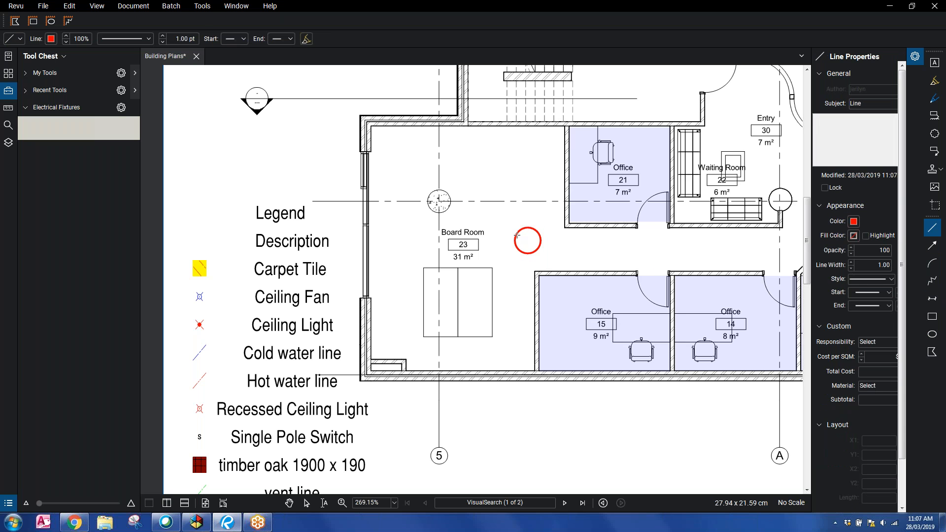
left_click(514, 221)
left_click(518, 229)
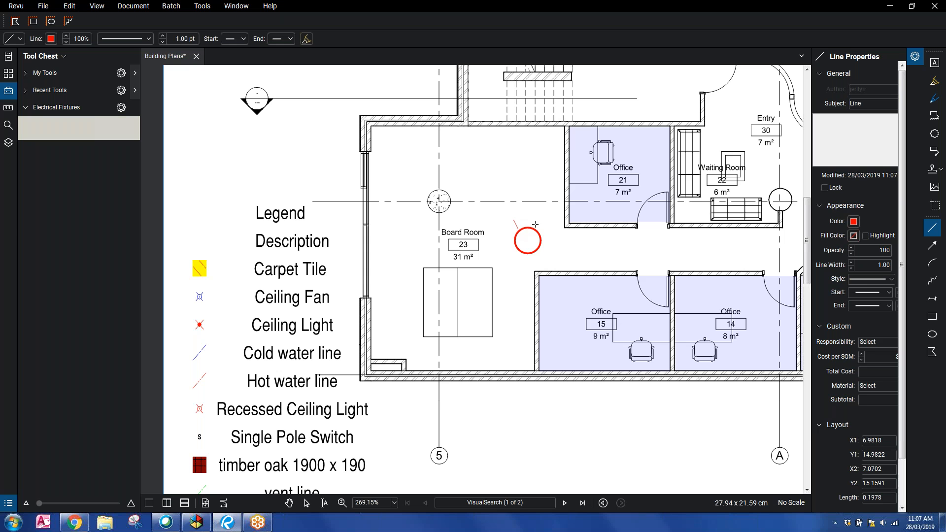
left_click(538, 228)
left_click(549, 222)
left_click(517, 250)
left_click(506, 256)
left_click(540, 251)
left_click(548, 256)
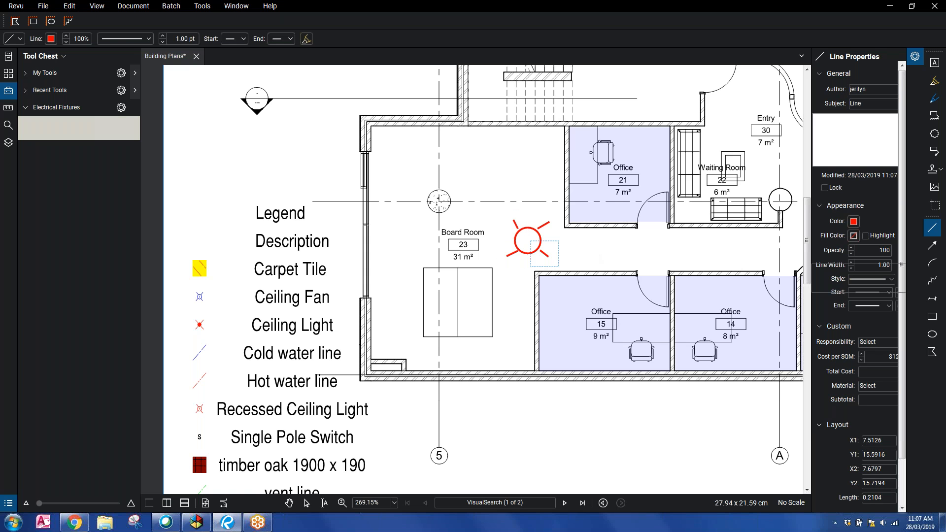
key("Escape")
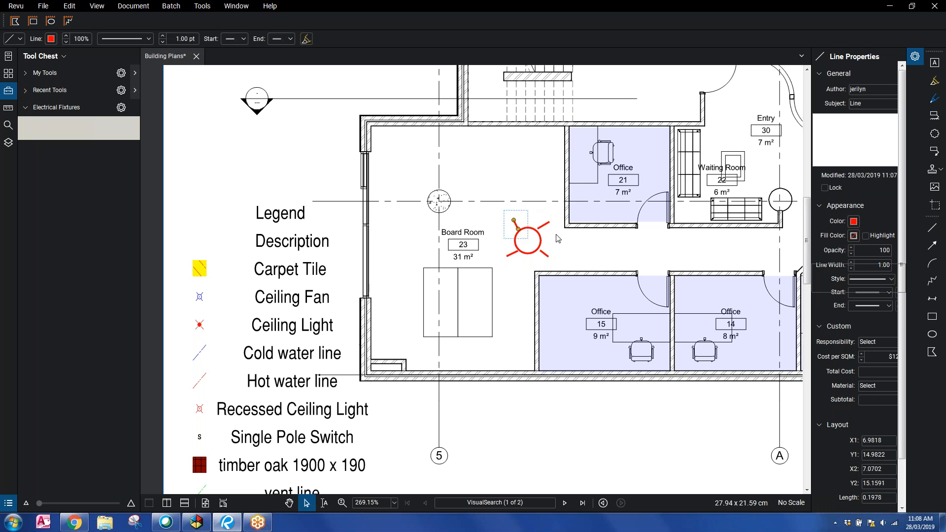
Step: Group the circle with its four radiating lines and add the group to the Electrical Fixtures tool set
left_click_drag(476, 187, 578, 284)
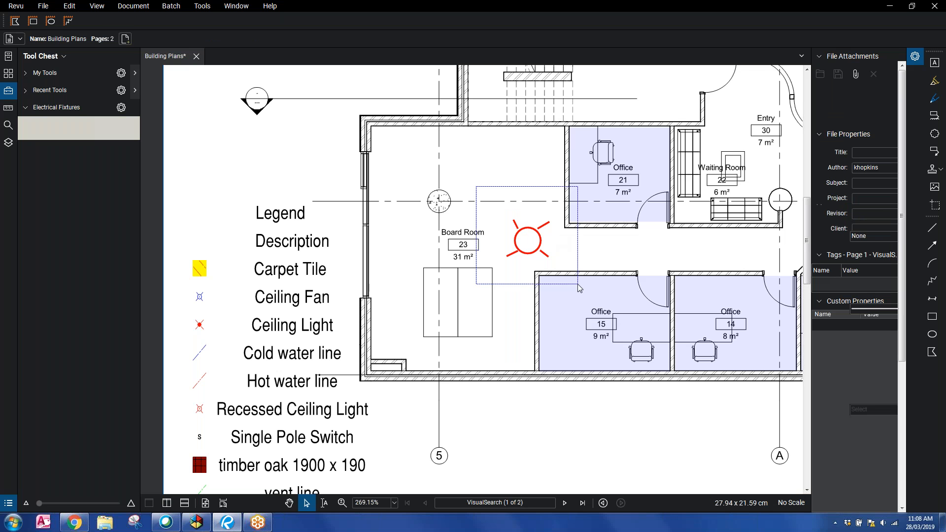
right_click(539, 244)
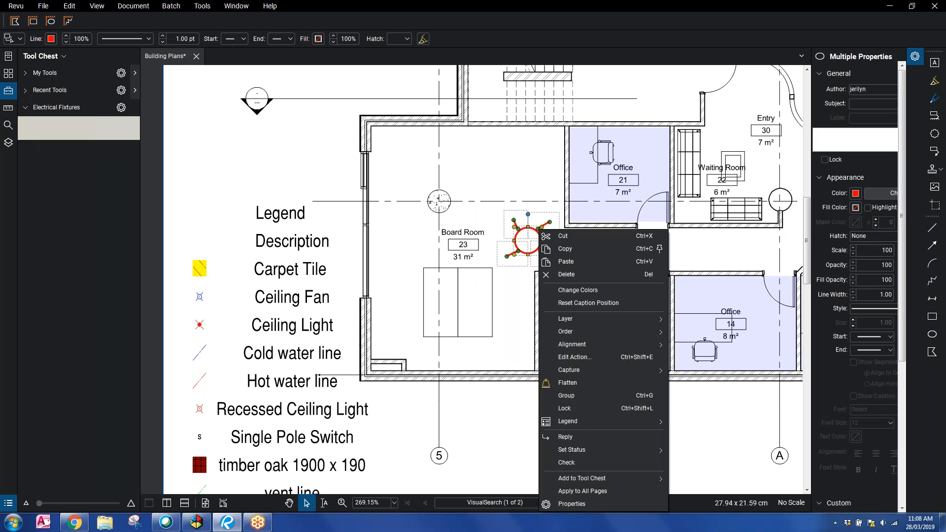
left_click(576, 396)
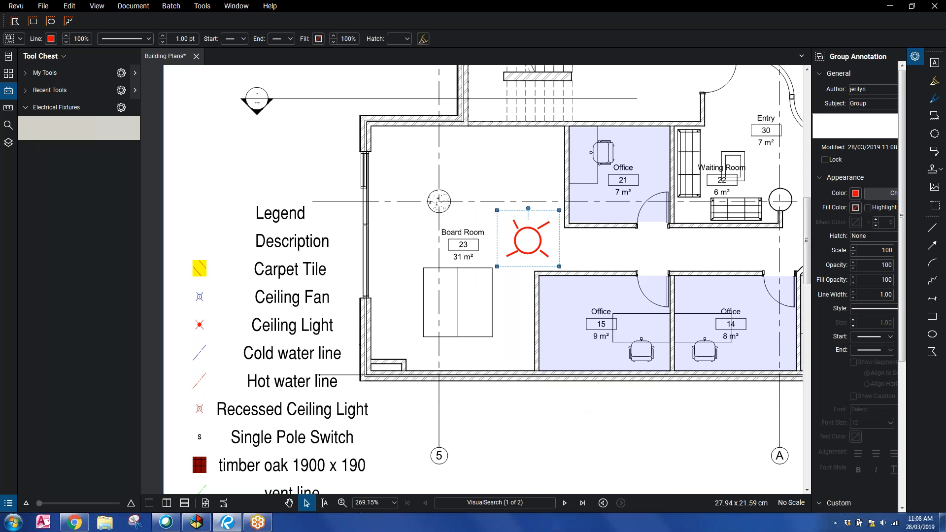
right_click(539, 242)
mouse_move(665, 479)
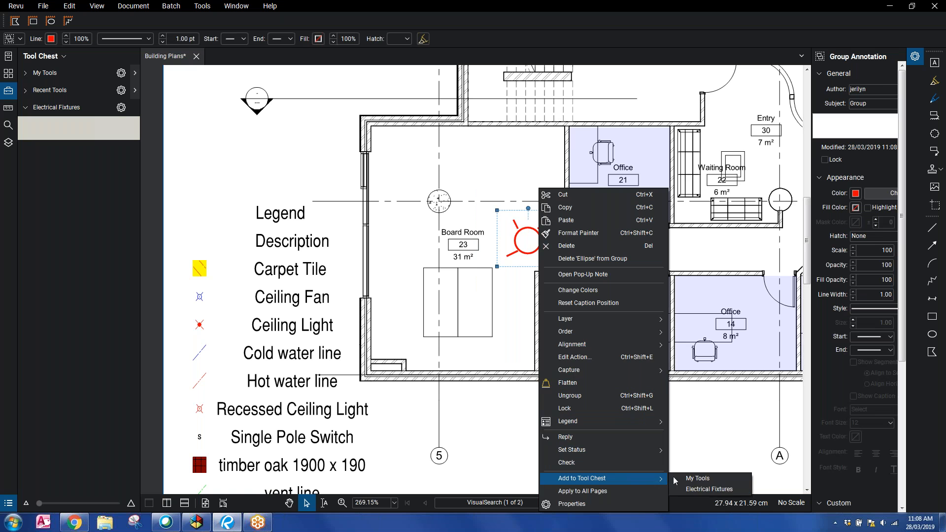
left_click(696, 490)
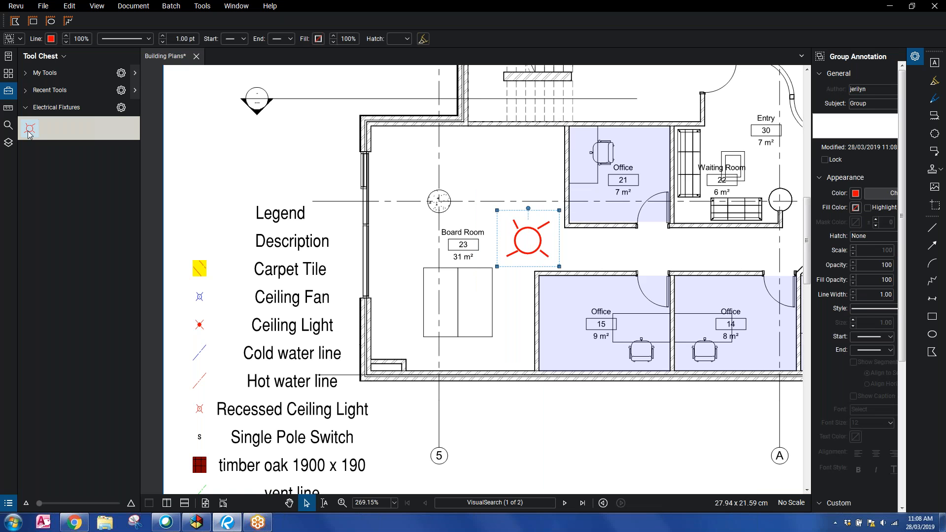
Step: Place three copies of the saved light symbol in the Board Room: near the upper wall, beside the column and on the table
left_click(29, 128)
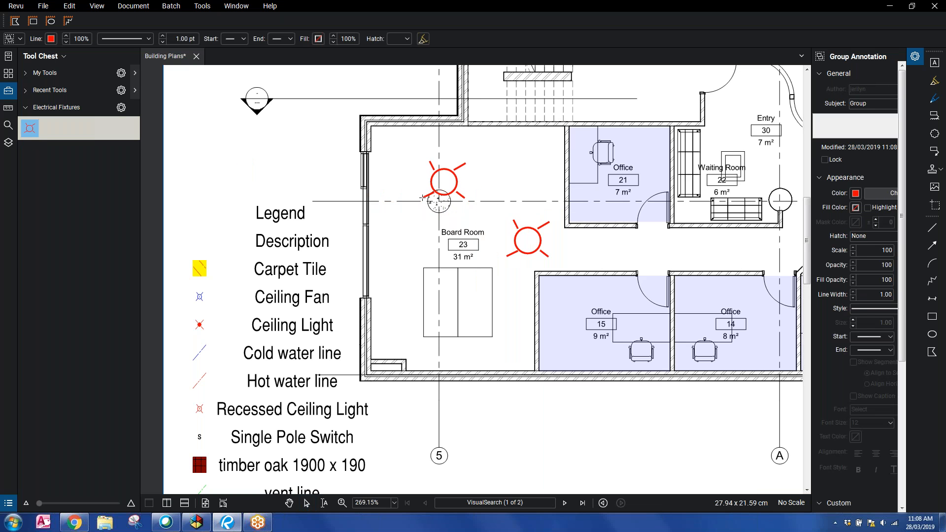
key("Escape")
left_click(30, 129)
left_click(503, 148)
left_click(403, 231)
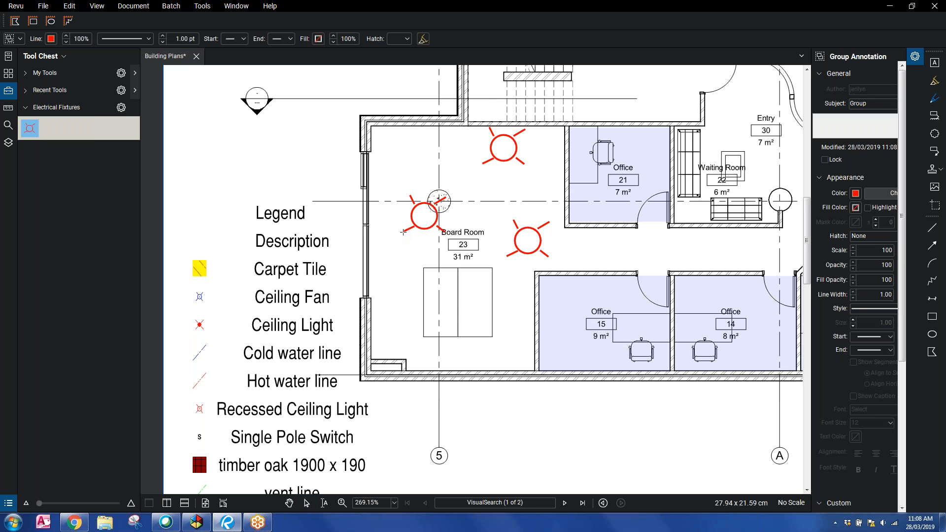
left_click(456, 339)
key("Escape")
key("Escape")
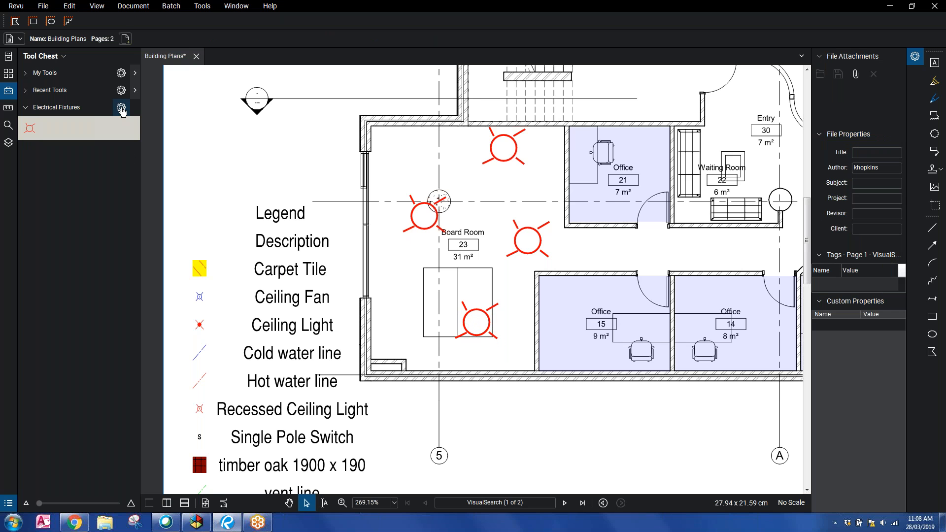
Step: Show the Electrical Fixtures tool set in Detail view and select its Group entry
left_click(121, 108)
left_click(121, 109)
left_click(121, 108)
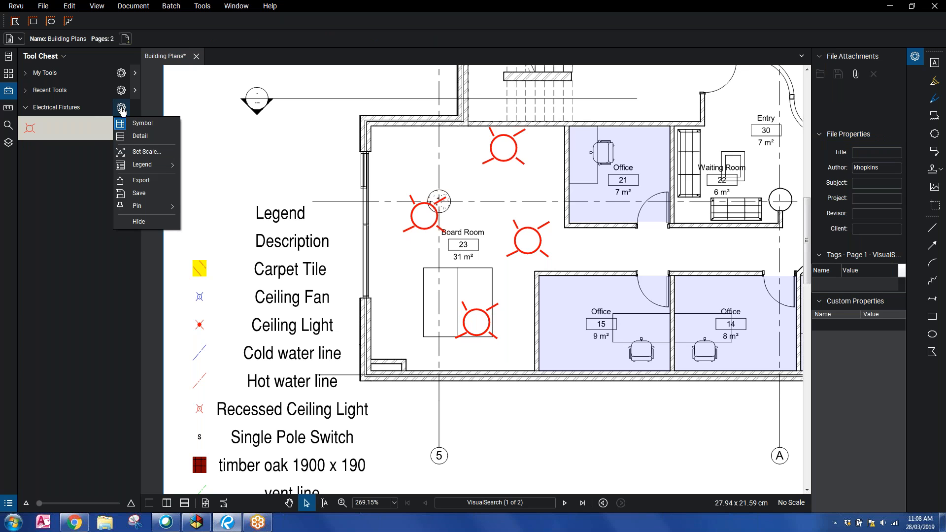
left_click(136, 142)
left_click(122, 109)
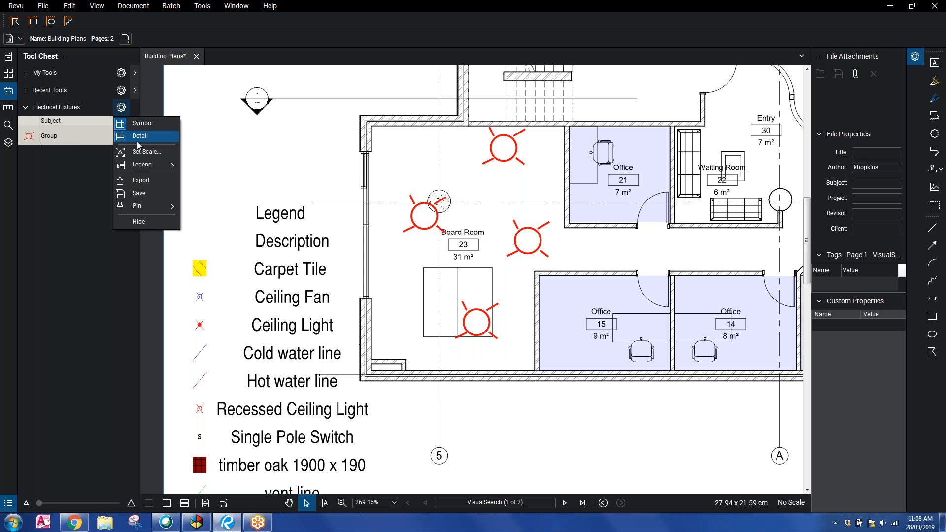
left_click(74, 146)
left_click(75, 147)
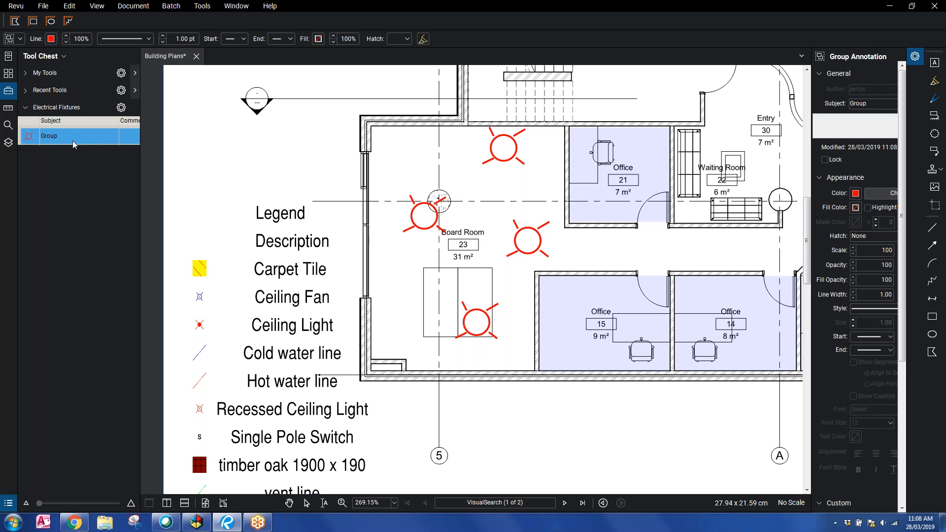
Step: Rename the Group entry in the Electrical Fixtures tool set as Ceiling Light
left_click(62, 137)
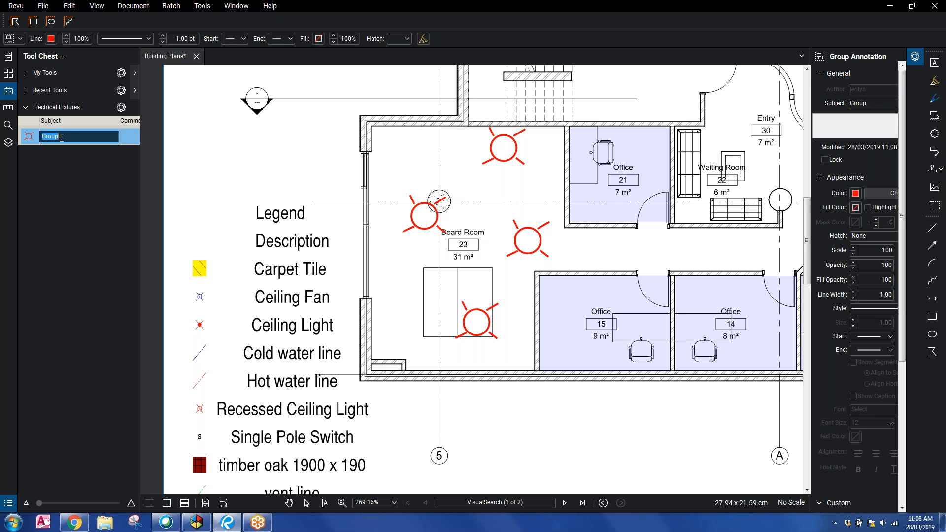
type("Ceiling Light")
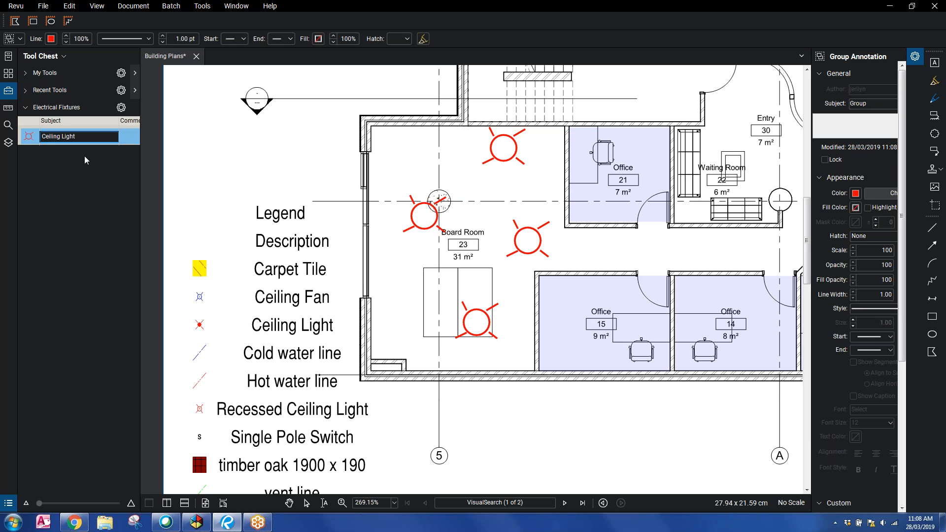
key("Return")
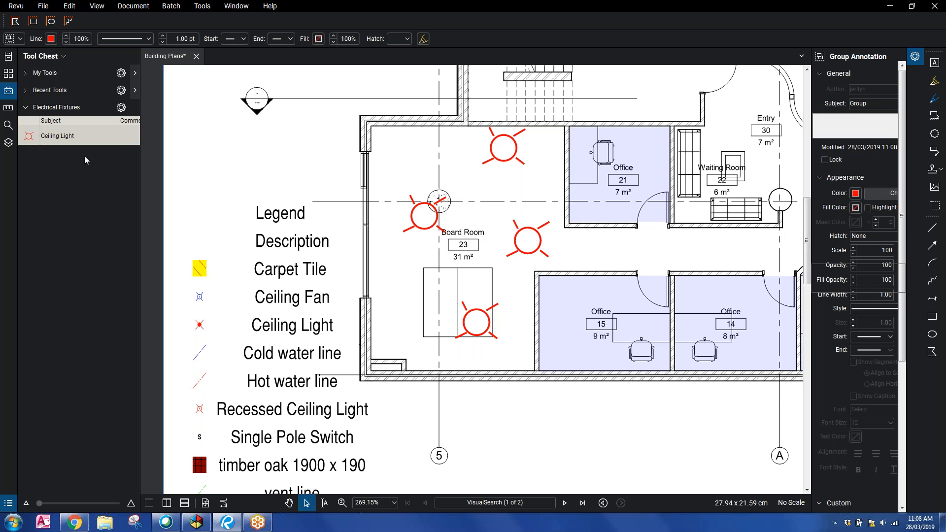
left_click(53, 138)
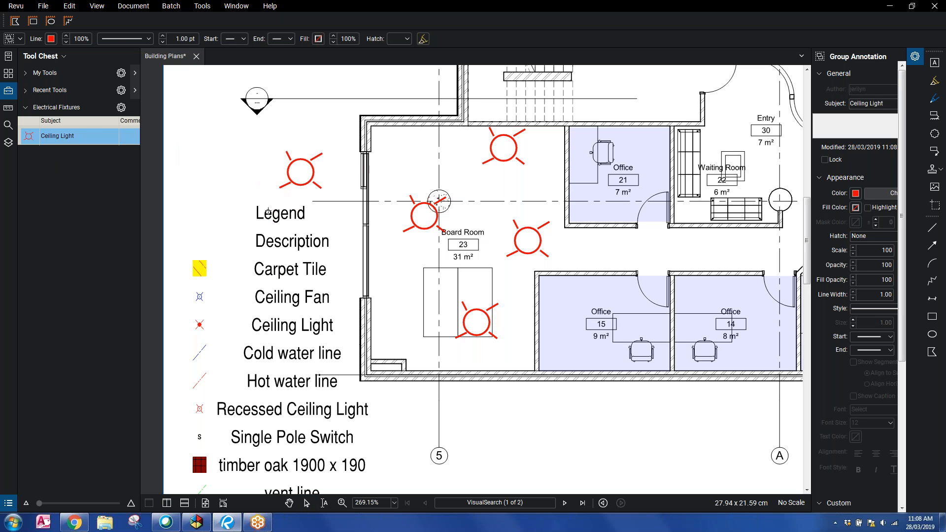
right_click(292, 225)
left_click(278, 170)
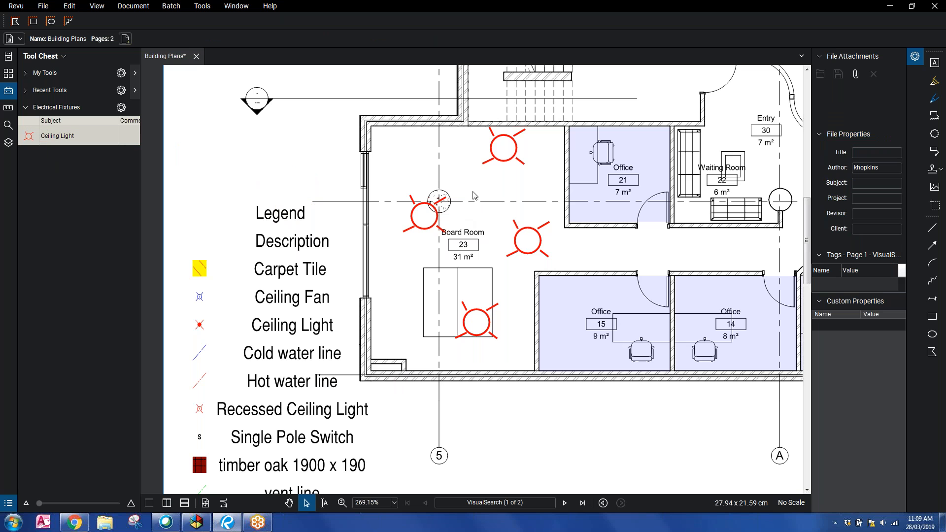
Step: Create a count tool from the Ceiling Light entry in the Electrical Fixtures tool set
scroll(471, 197, "down", 5)
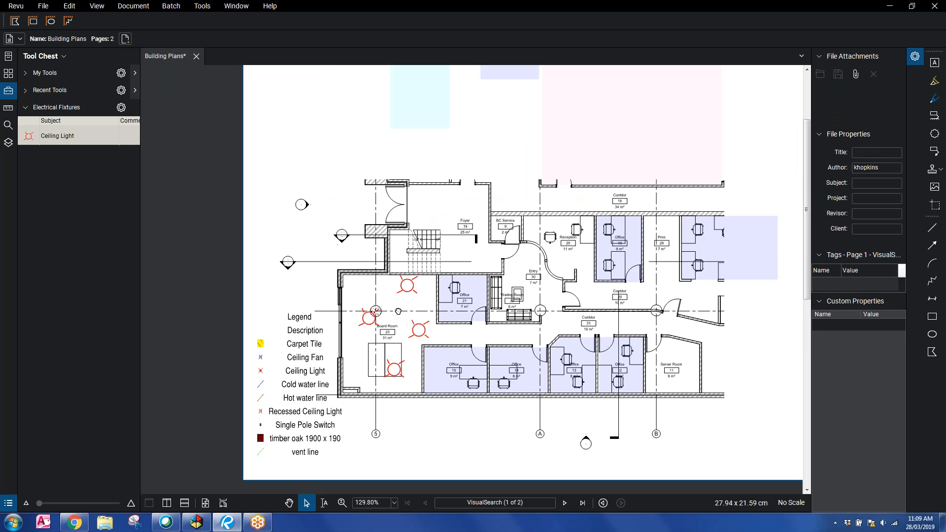
left_click(39, 141)
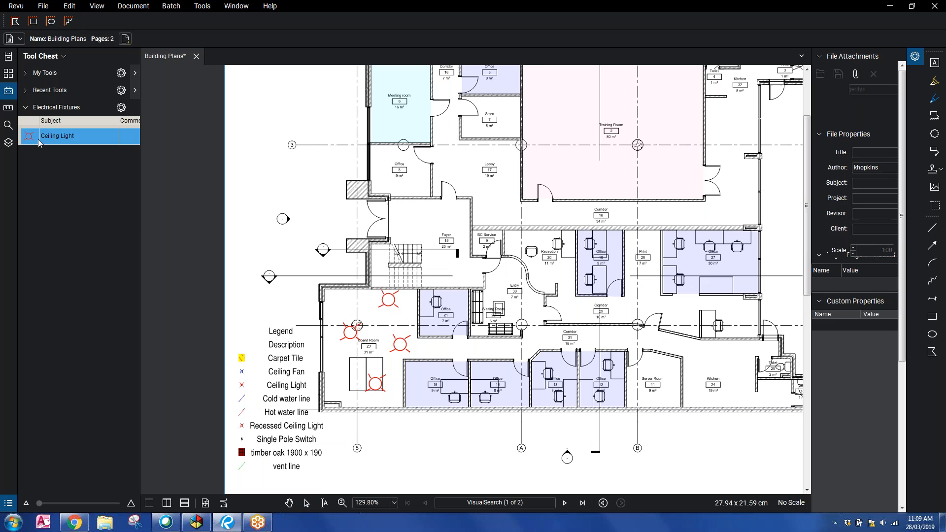
right_click(39, 140)
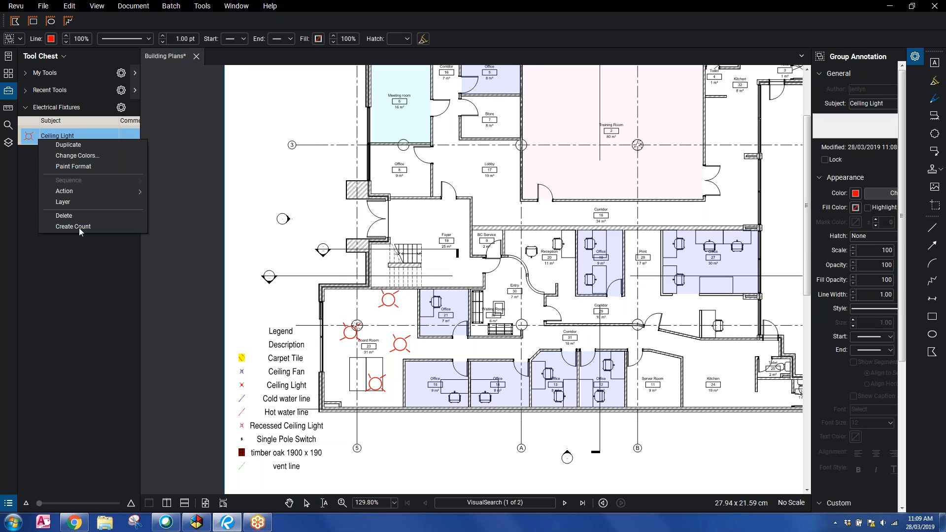
left_click(80, 227)
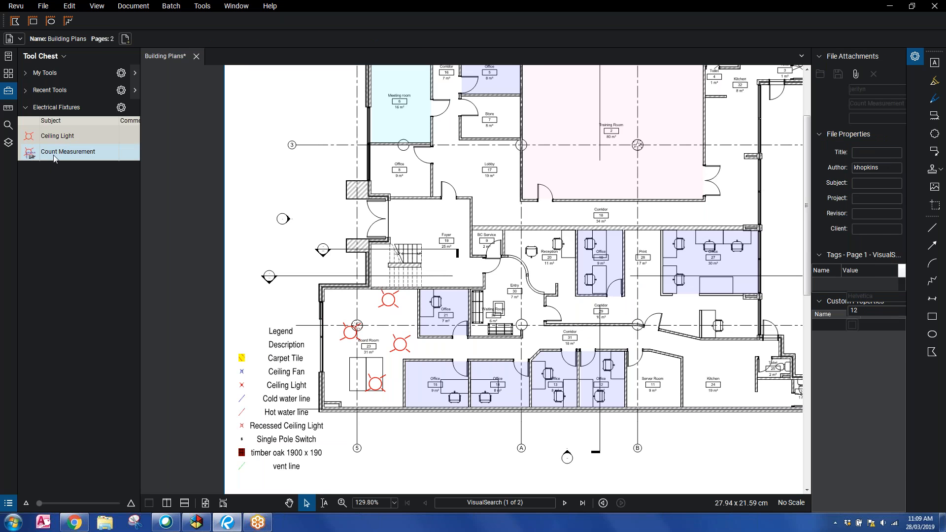
Step: Place count marks with the new Count Measurement tool: one in the Lobby and four spread across the Training Room
left_click(54, 155)
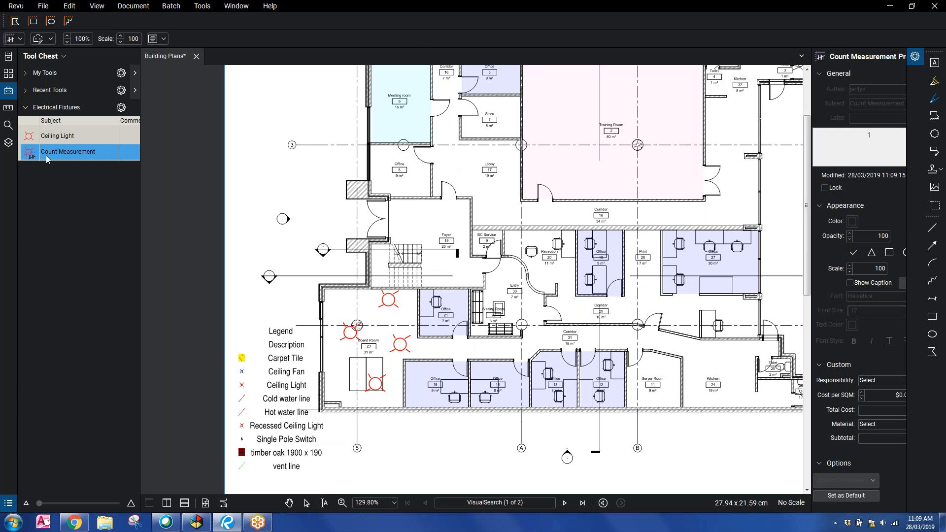
left_click(447, 165)
left_click(551, 169)
left_click(635, 179)
left_click(559, 93)
left_click(652, 104)
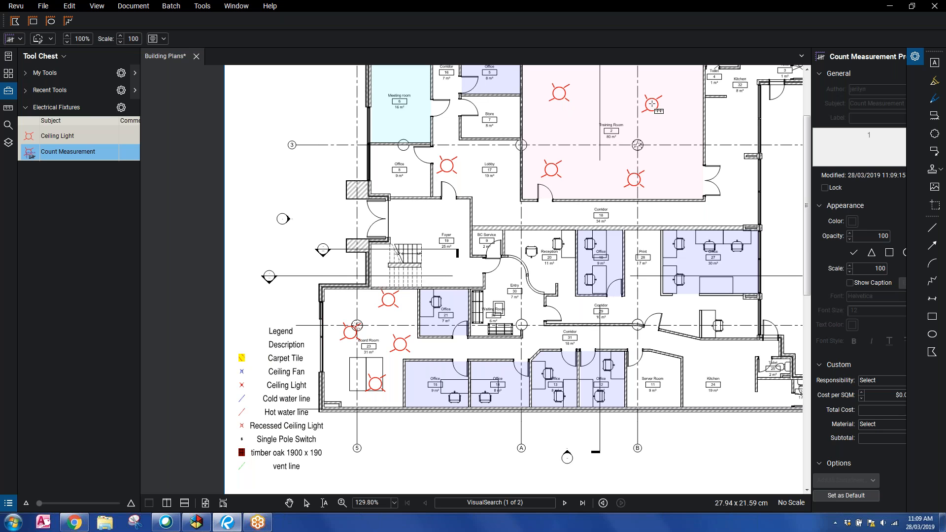
key("Escape")
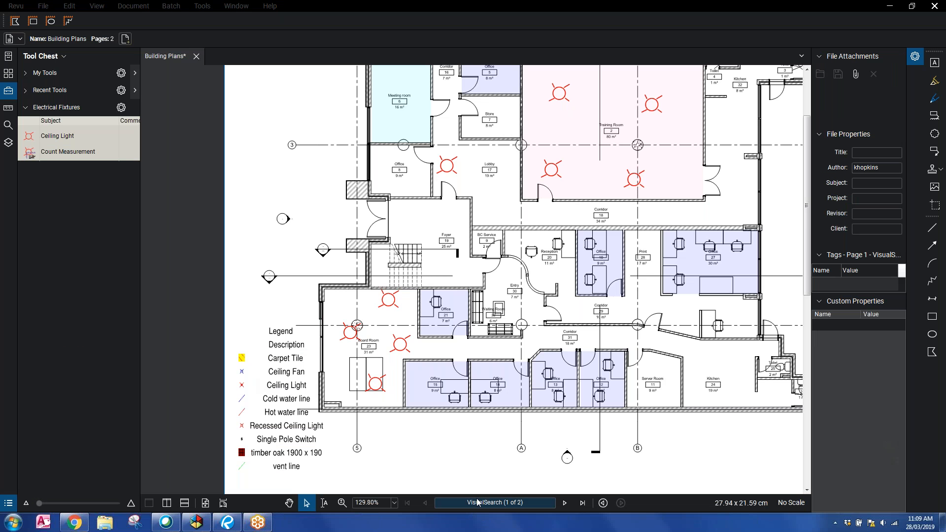
Step: Show the Markups List, examine the Count Measurement entry for the Training Room lights, and hide the list again
left_click(616, 492)
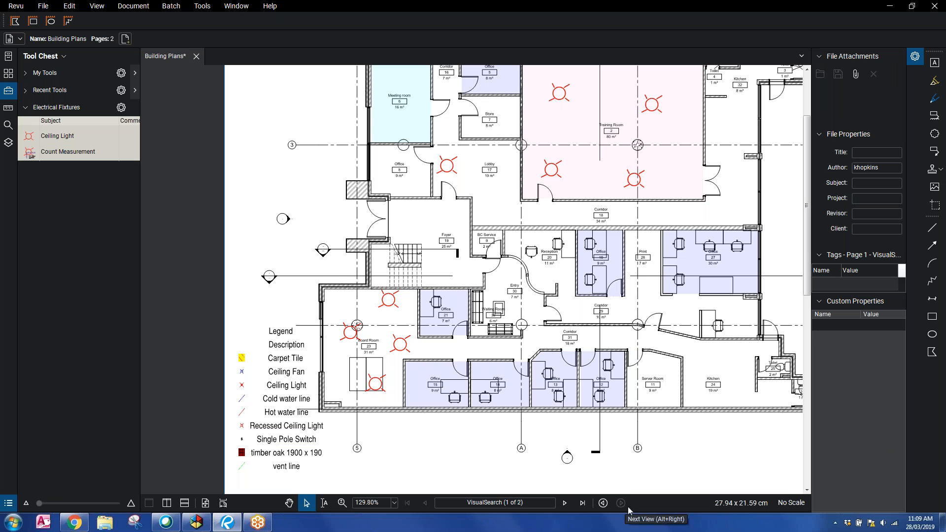
left_click_drag(630, 511, 625, 428)
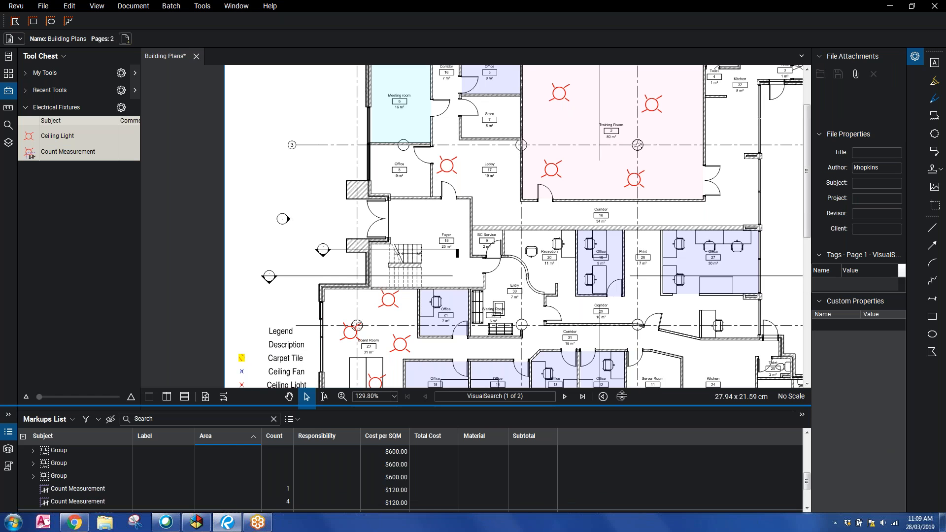
left_click(287, 454)
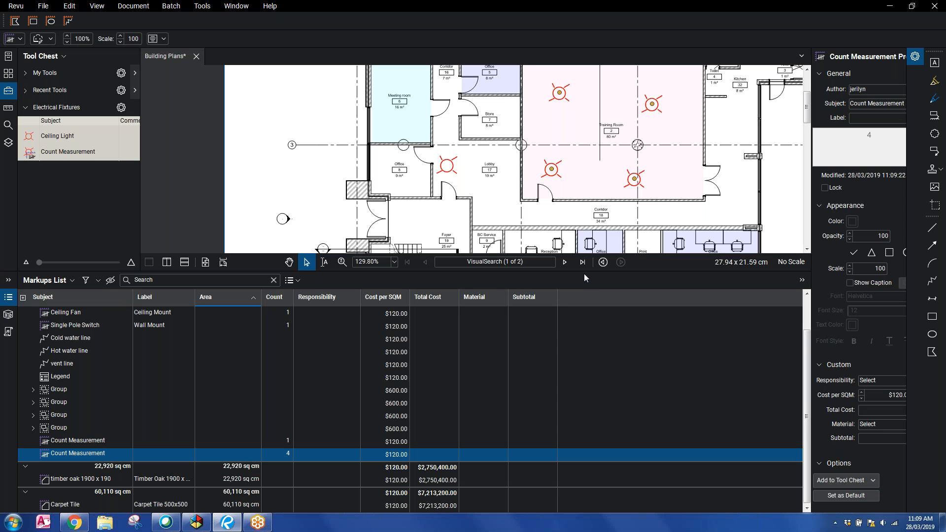
left_click_drag(583, 278, 581, 469)
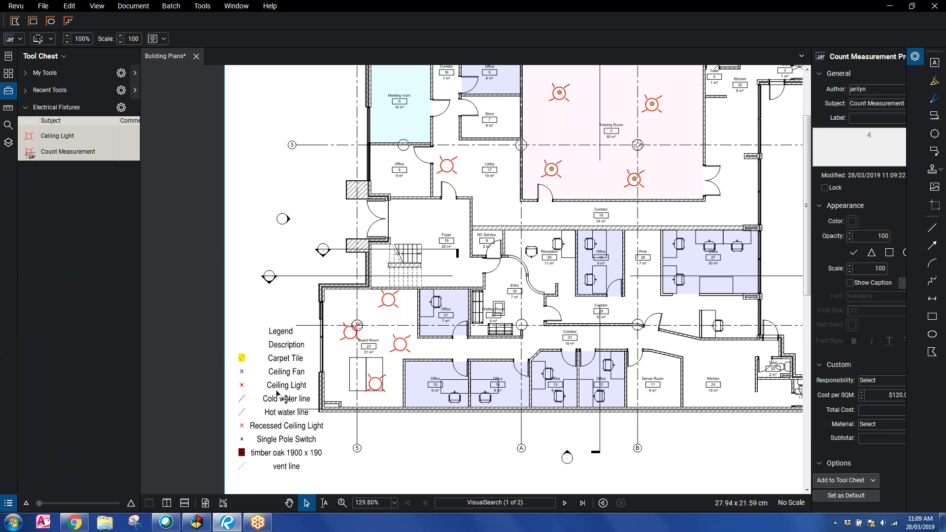
Step: Activate the Polyline tool and widen the display of its properties so the line style options show fully
scroll(270, 404, "up", 1)
scroll(270, 404, "up", 4)
left_click_drag(363, 368, 354, 319)
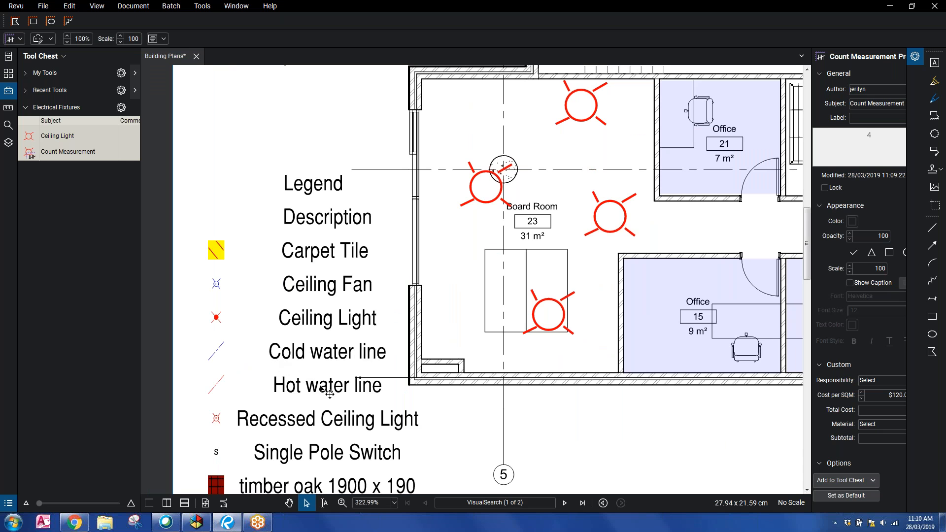
scroll(347, 364, "down", 2)
left_click(933, 282)
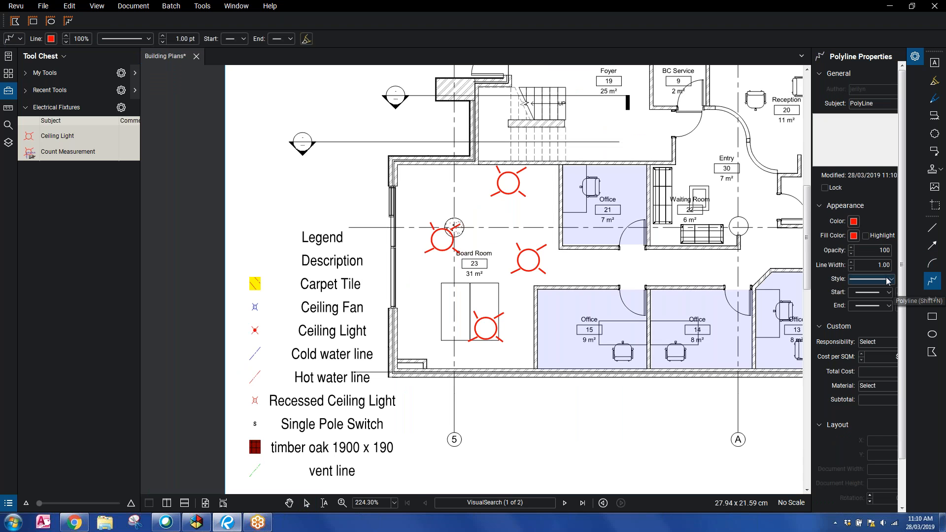
left_click_drag(771, 217, 694, 214)
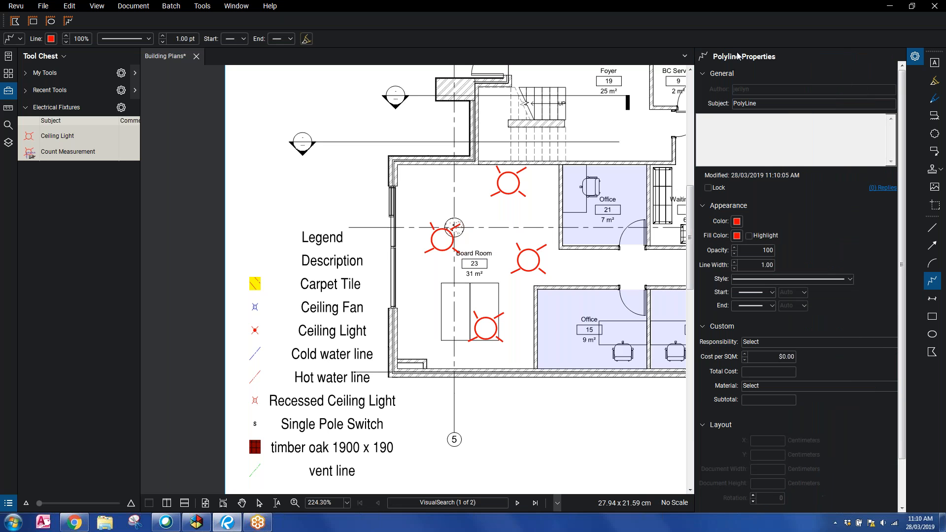
Step: Examine the standard, advanced and water line styles available for the polyline
left_click(821, 280)
mouse_move(868, 325)
left_mouse_down()
mouse_move(869, 343)
mouse_move(870, 317)
left_mouse_up()
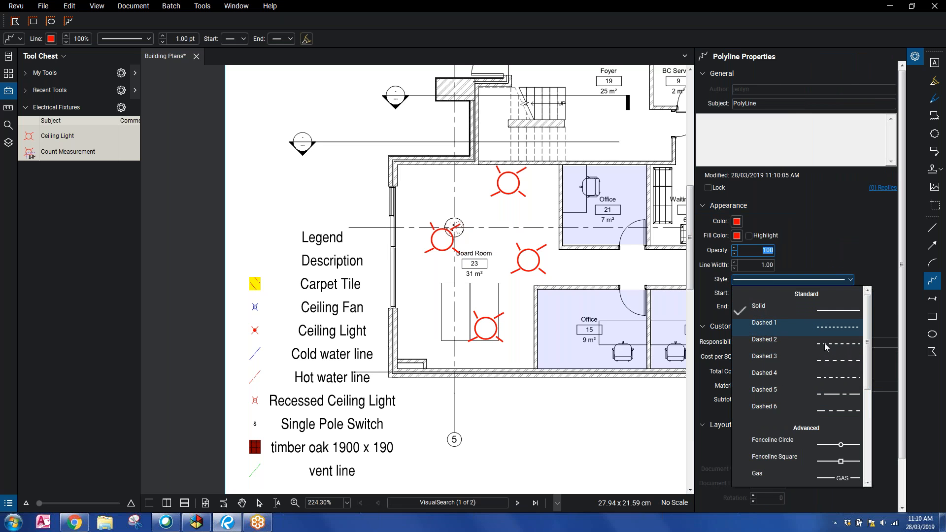
scroll(856, 365, "down", 1)
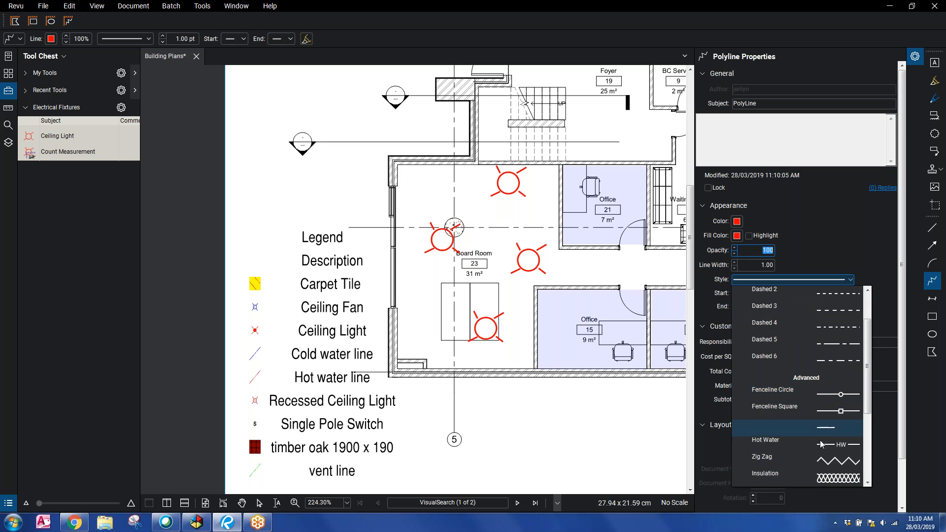
left_click_drag(869, 345, 871, 411)
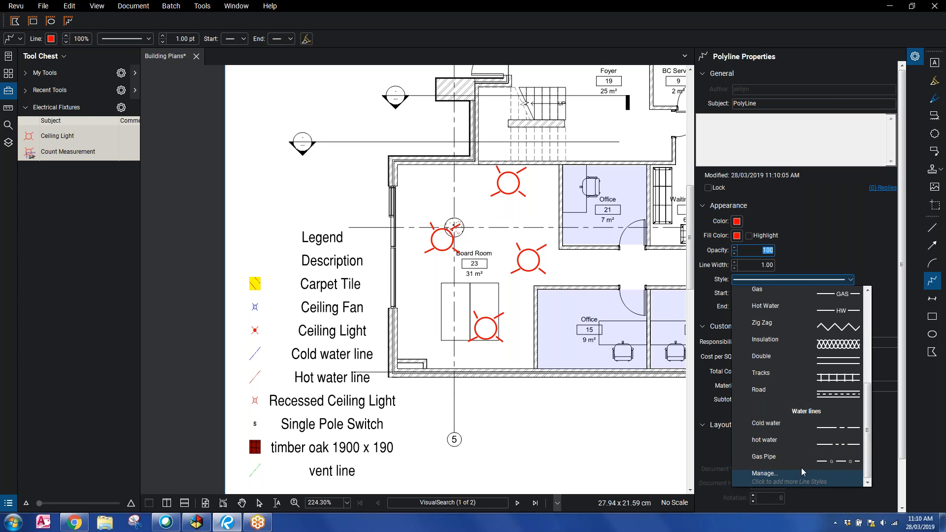
left_click(845, 254)
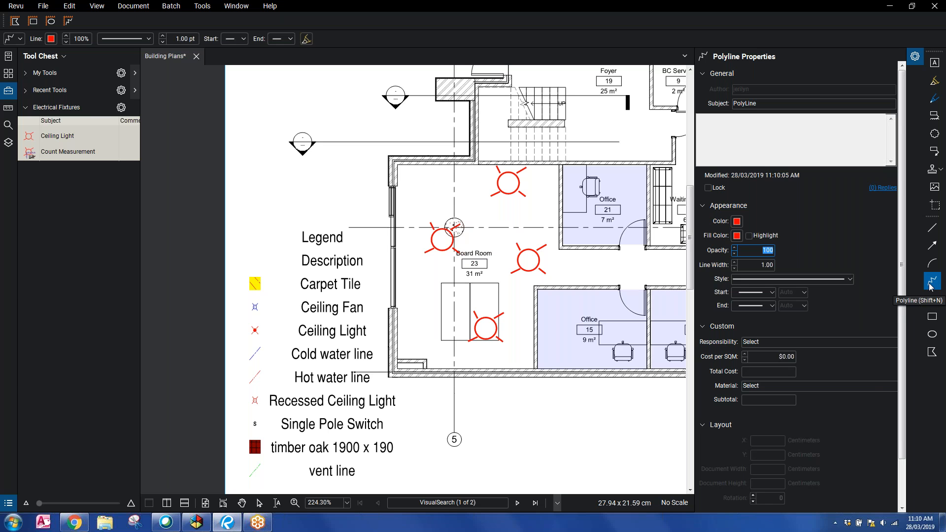
Step: Create a new line style set titled WL from the polyline's line style management
left_click(811, 279)
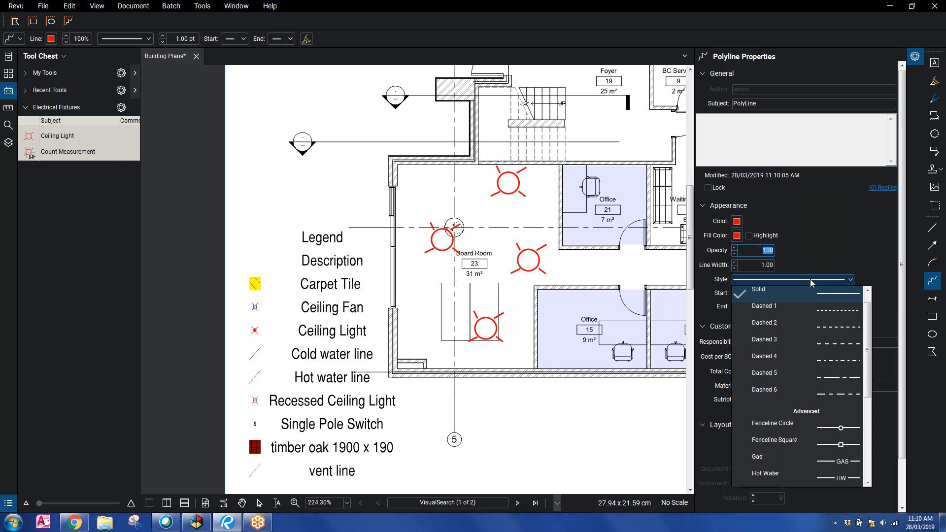
left_click_drag(870, 329, 872, 413)
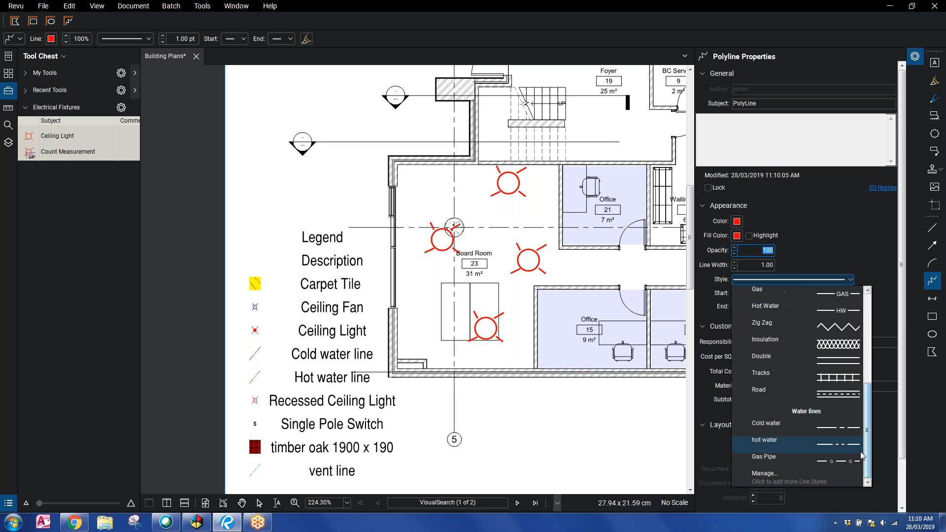
left_click(767, 480)
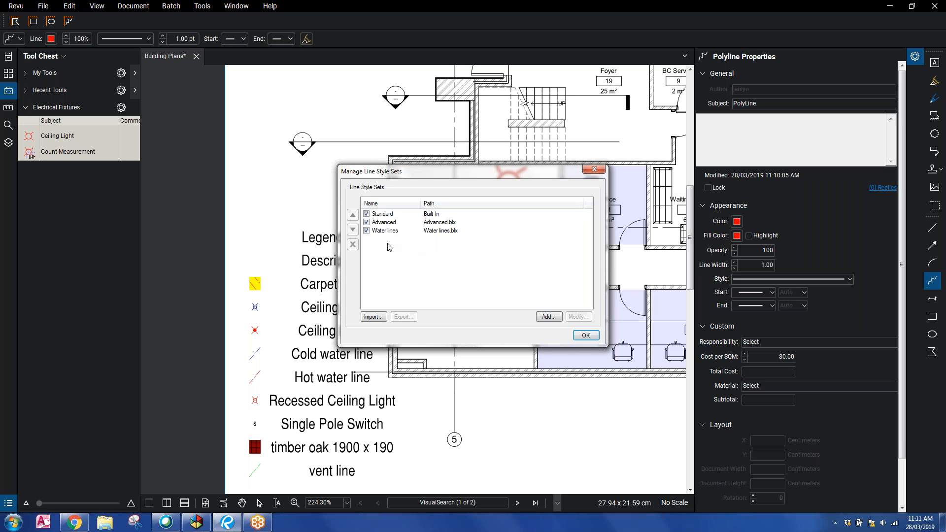
left_click(549, 317)
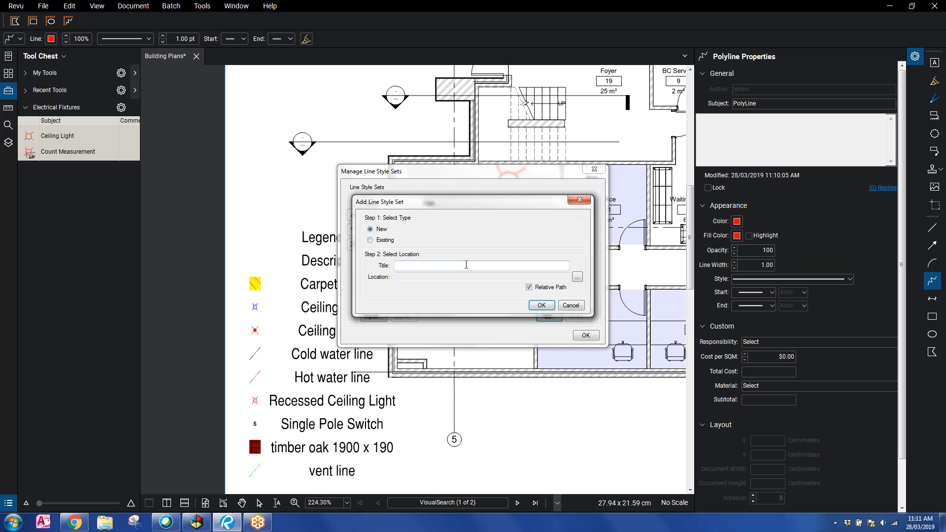
type("WL")
left_click(542, 306)
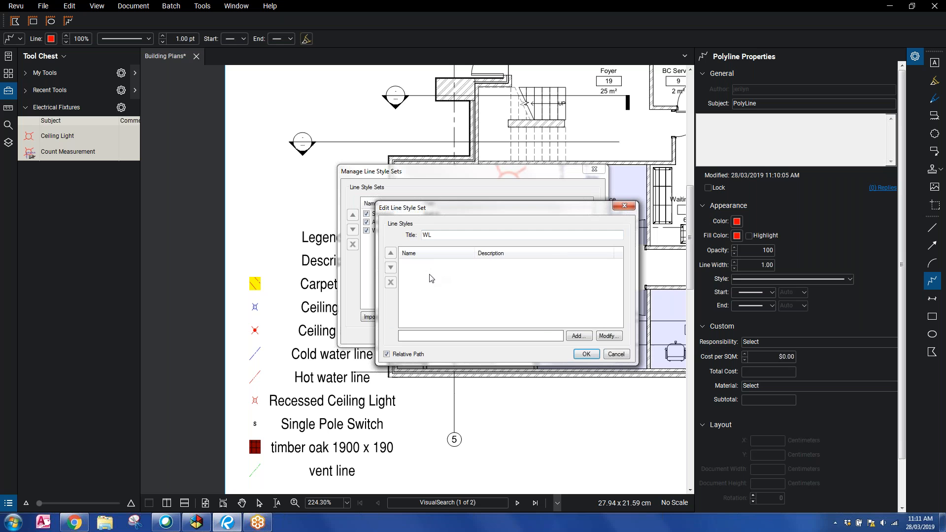
Step: Add a line style named "Hot water line" to the WL set
left_click(578, 337)
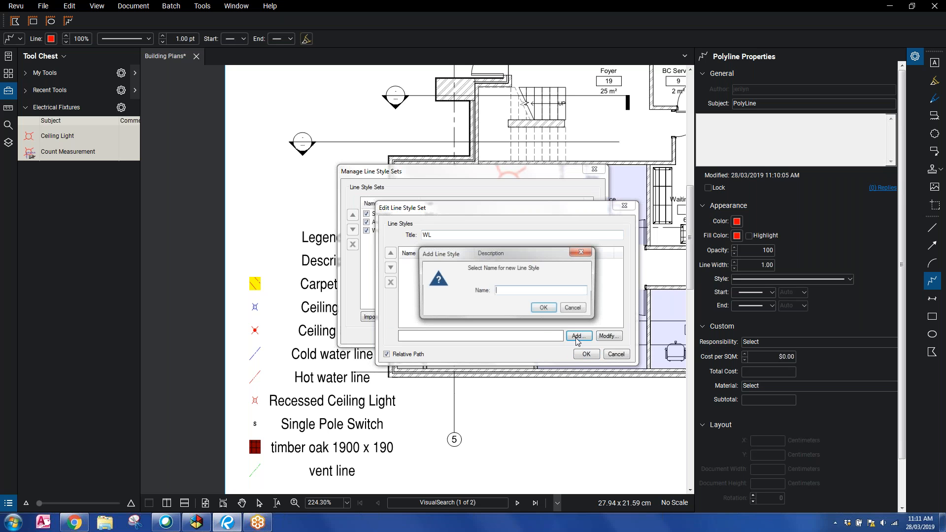
type("Hot water line")
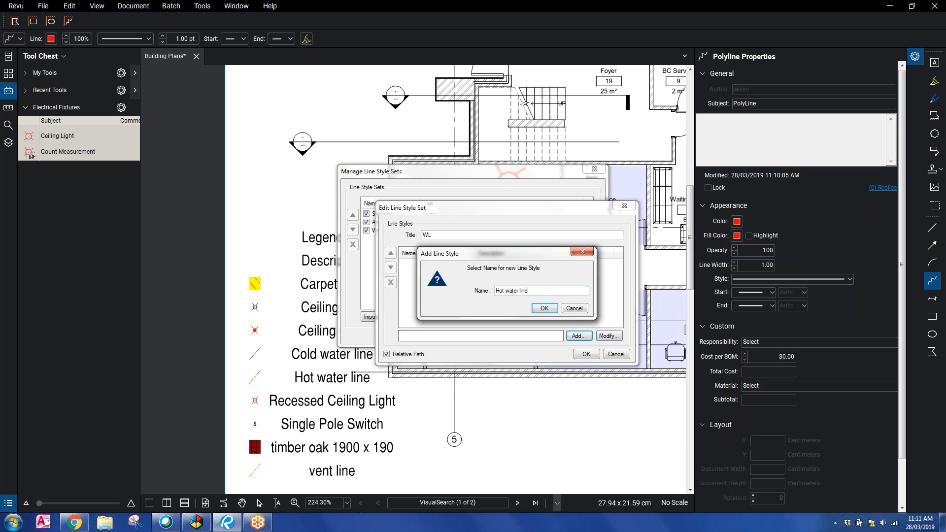
left_click(545, 309)
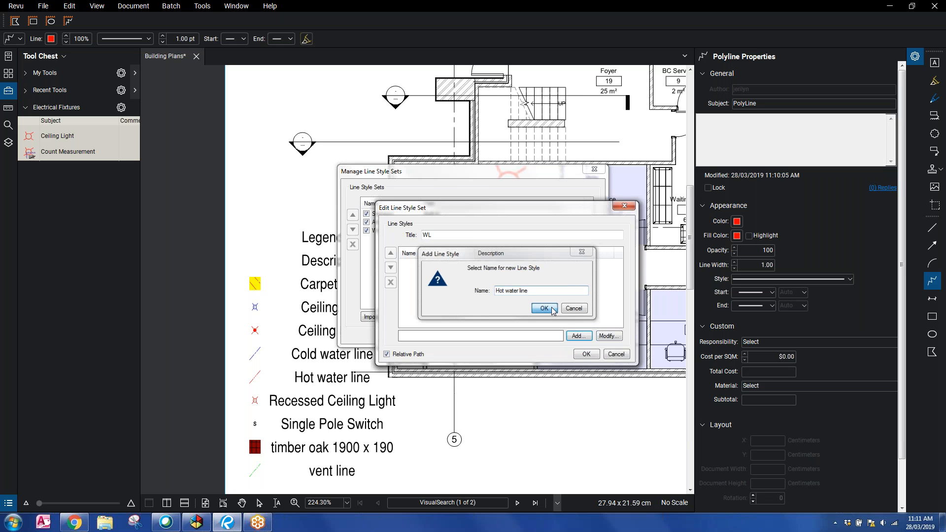
Step: Add a Dash component to the Hot water line style and adjust the dash's width
left_click(361, 323)
left_click(464, 280)
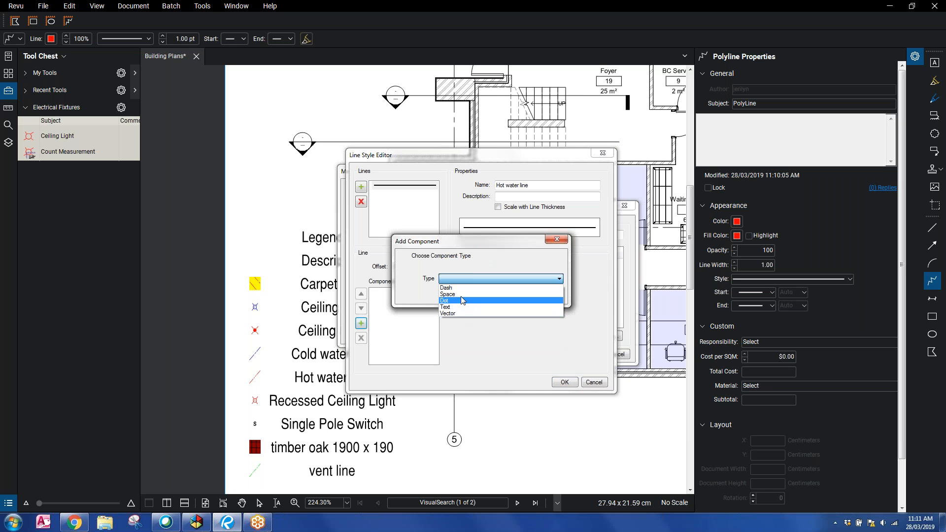
left_click(467, 290)
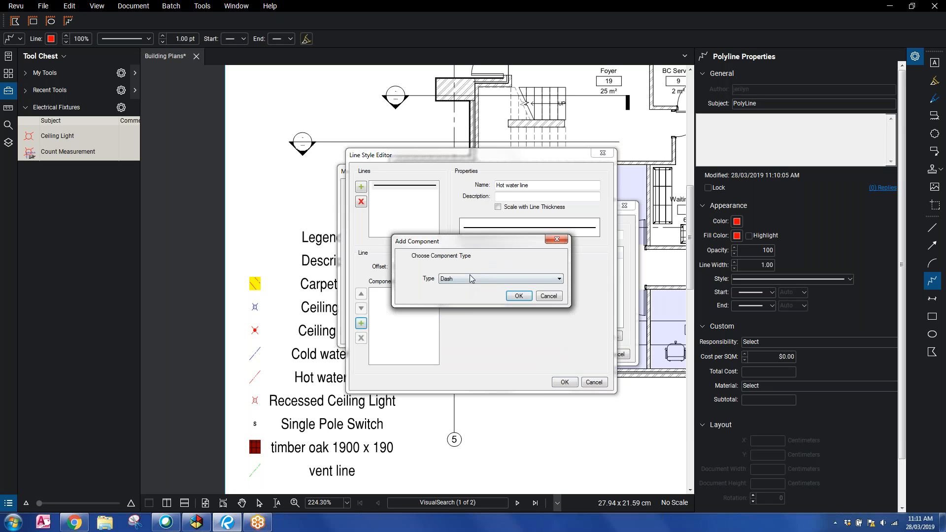
left_click(518, 296)
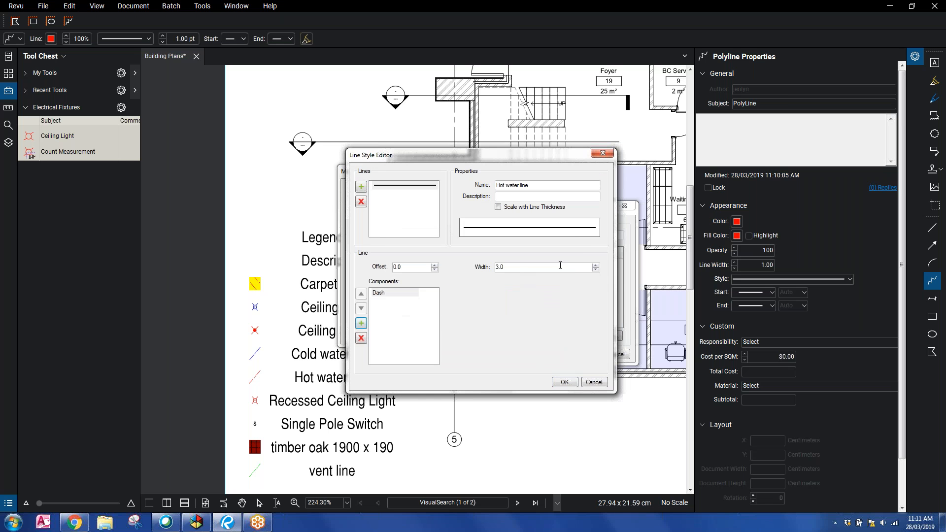
left_click(596, 266)
Step: Add a Space component after the Dash in the Hot water line style
left_click(362, 324)
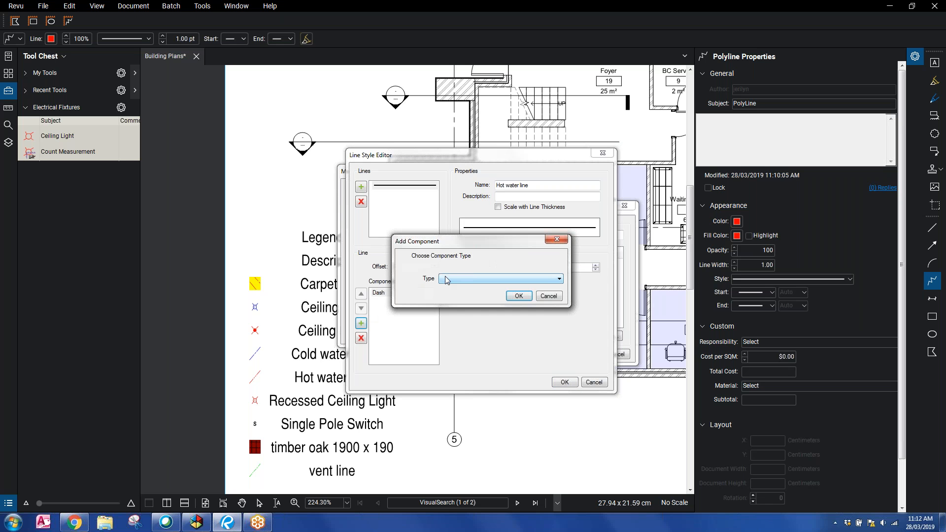
left_click(443, 279)
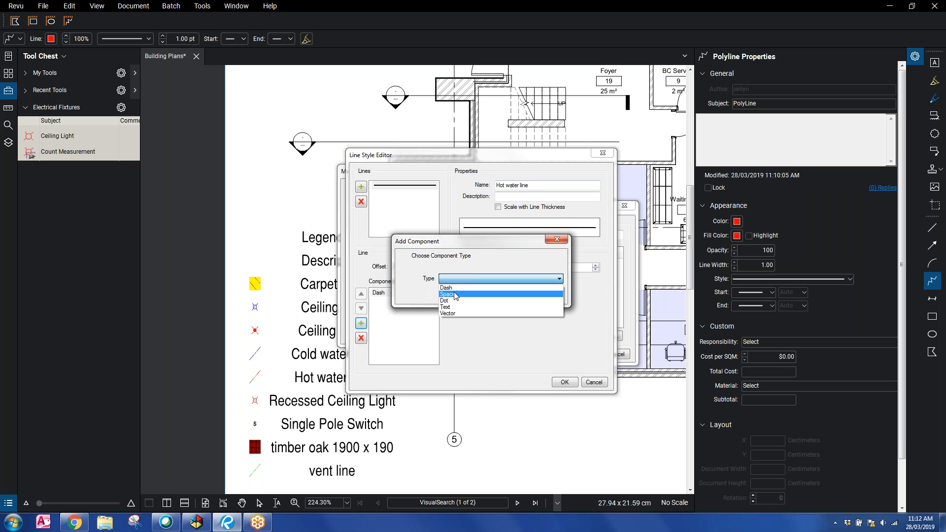
left_click(454, 295)
left_click(519, 296)
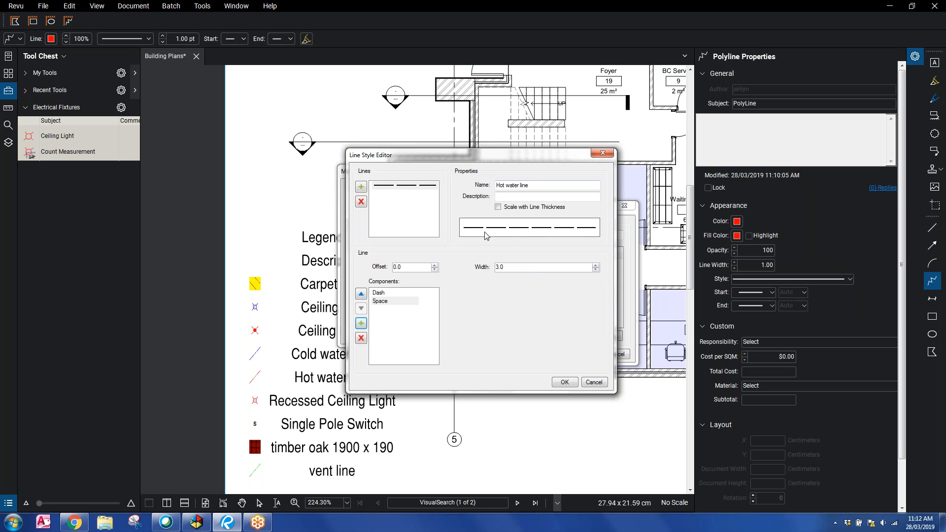
Step: Add a second Dash and Space pair to the Hot water line's components
left_click(361, 324)
left_click(478, 280)
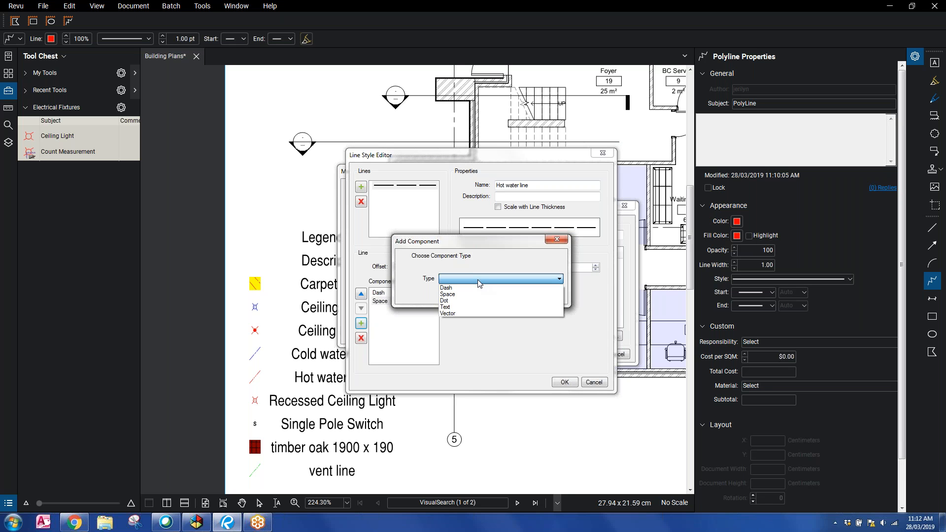
left_click(482, 292)
left_click(520, 298)
left_click(361, 323)
left_click(530, 279)
scroll(520, 296, "up", 1)
left_click(518, 293)
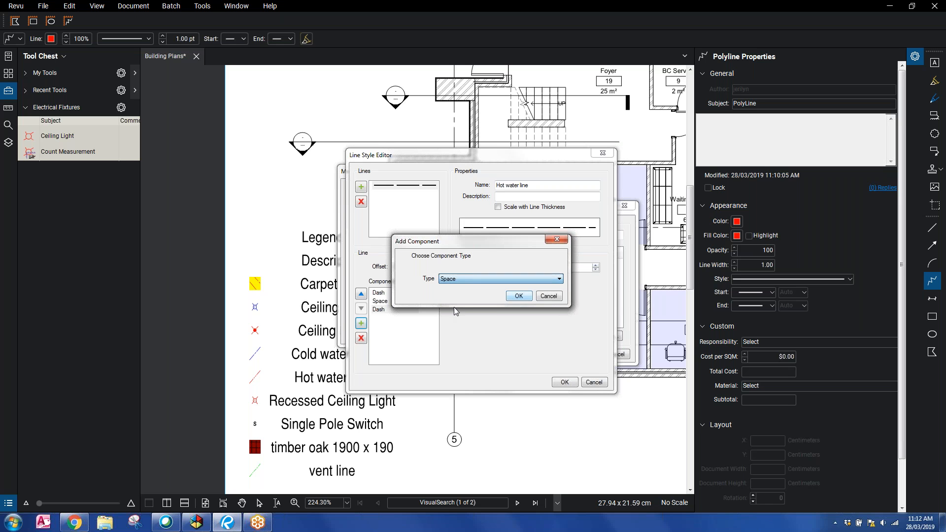
left_click(518, 296)
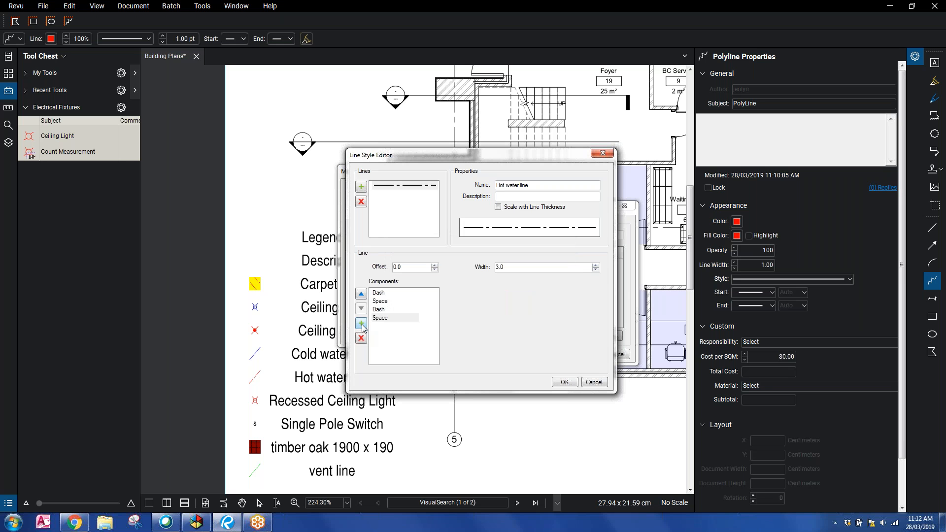
Step: Add a third Dash and Space pair to the Hot water line's components and accept the line style
left_click(361, 323)
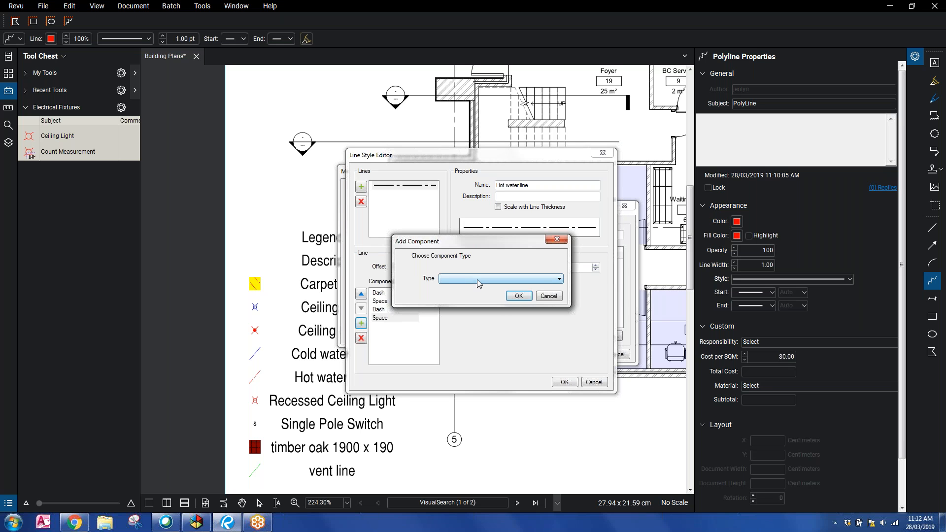
left_click(477, 279)
left_click(475, 288)
left_click(516, 295)
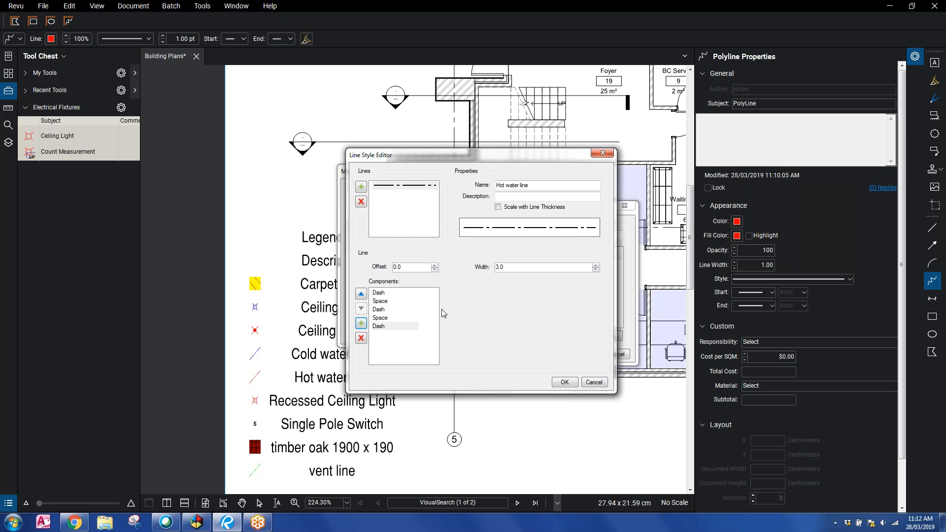
left_click(362, 324)
left_click(553, 278)
left_click(497, 295)
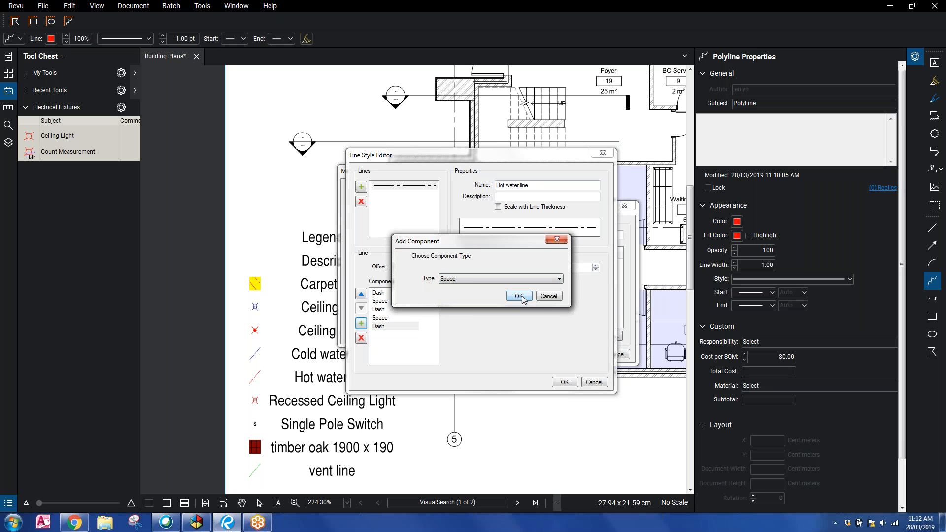
left_click(516, 296)
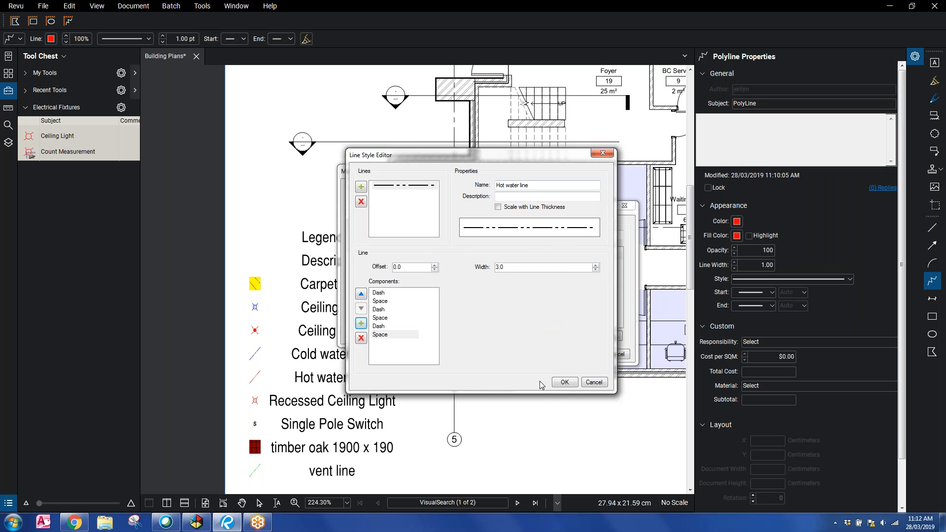
left_click(564, 383)
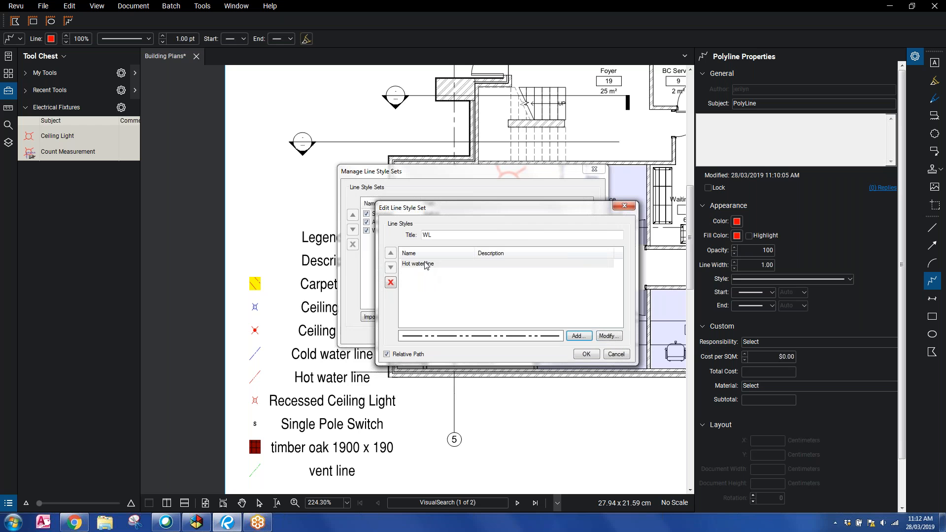
Step: Add a line style named "Cold water line" to the WL set, starting with a Dash and a Space component
left_click(581, 335)
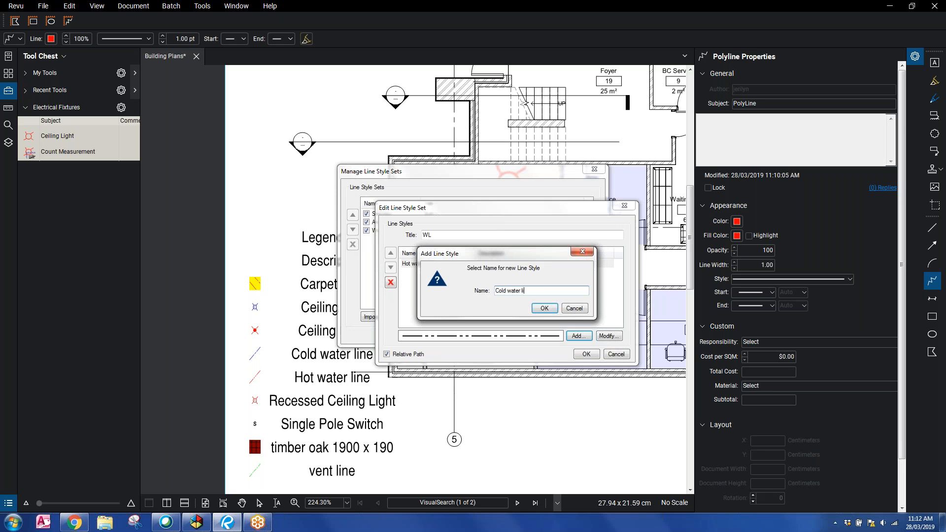
left_click(544, 308)
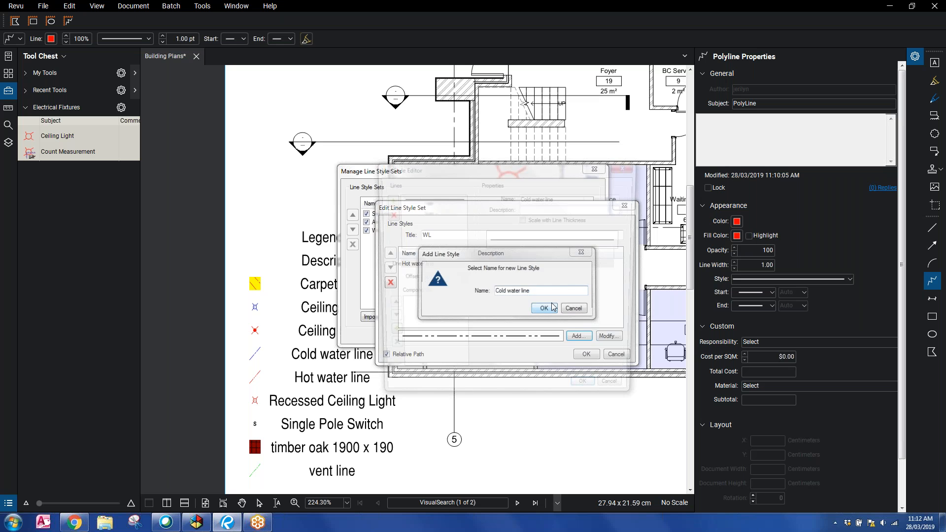
left_click(387, 336)
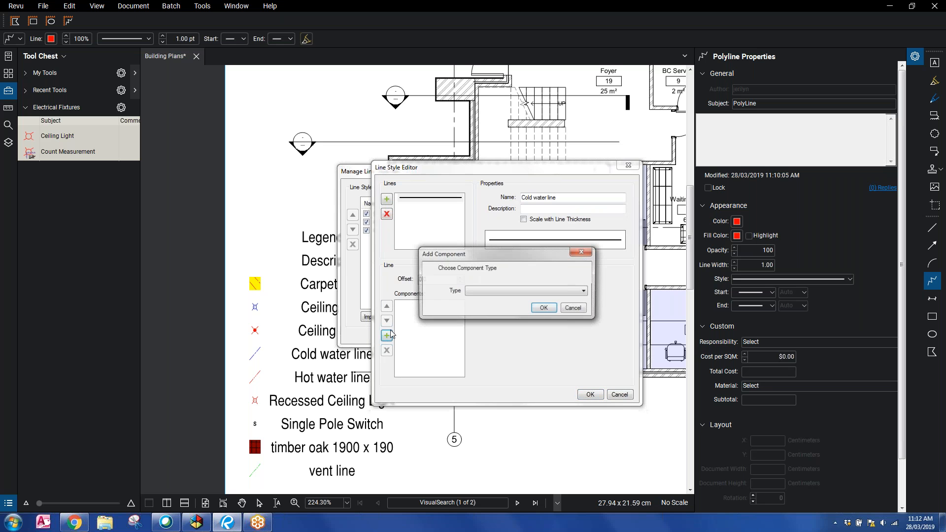
left_click(481, 291)
left_click(473, 300)
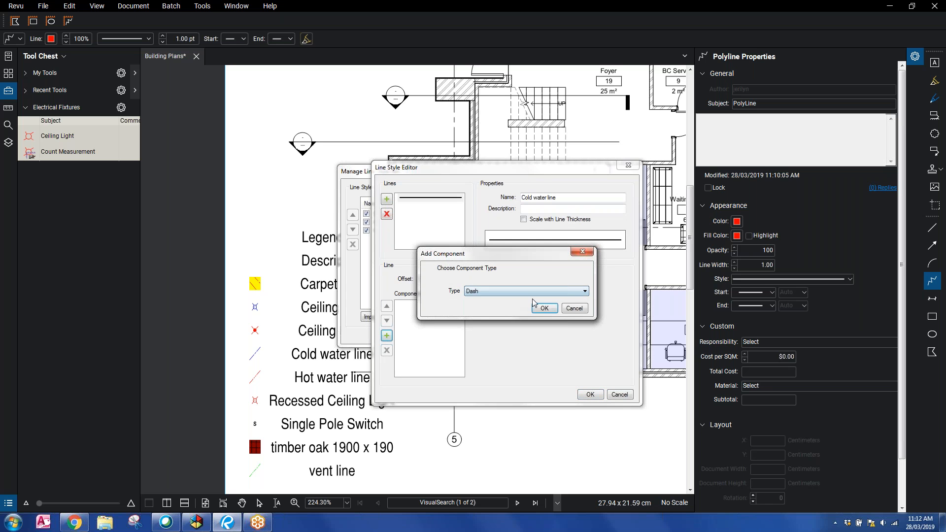
left_click(544, 309)
left_click(387, 337)
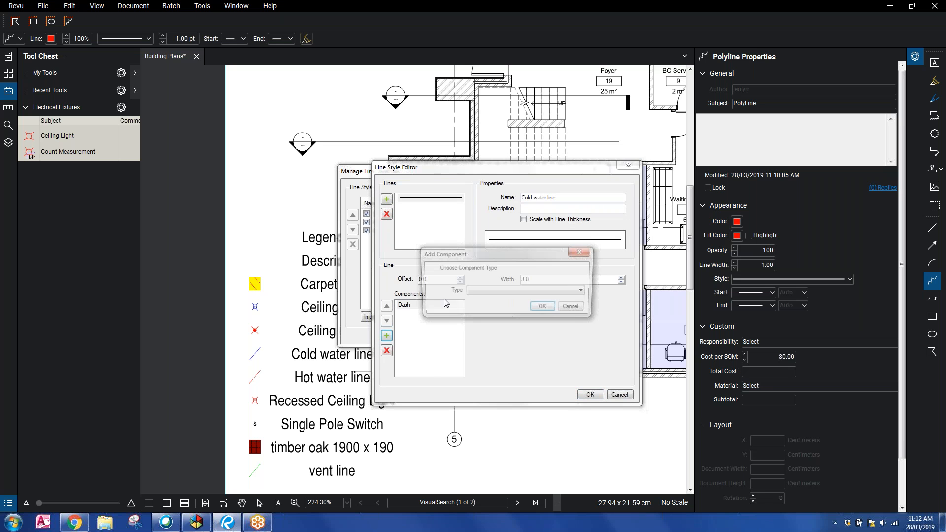
left_click(516, 291)
left_click(512, 306)
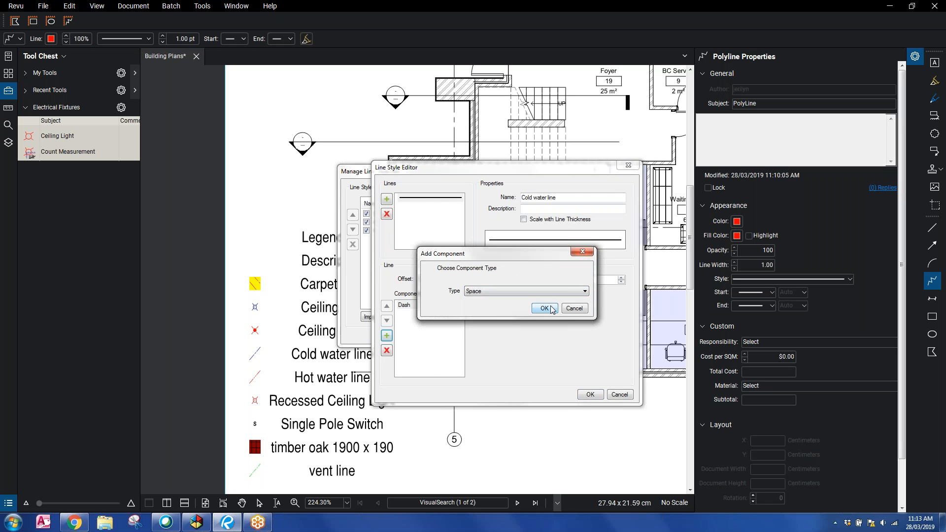
left_click(543, 307)
Step: Add a second Dash and Space pair to the Cold water line's components
left_click(489, 291)
left_click(486, 301)
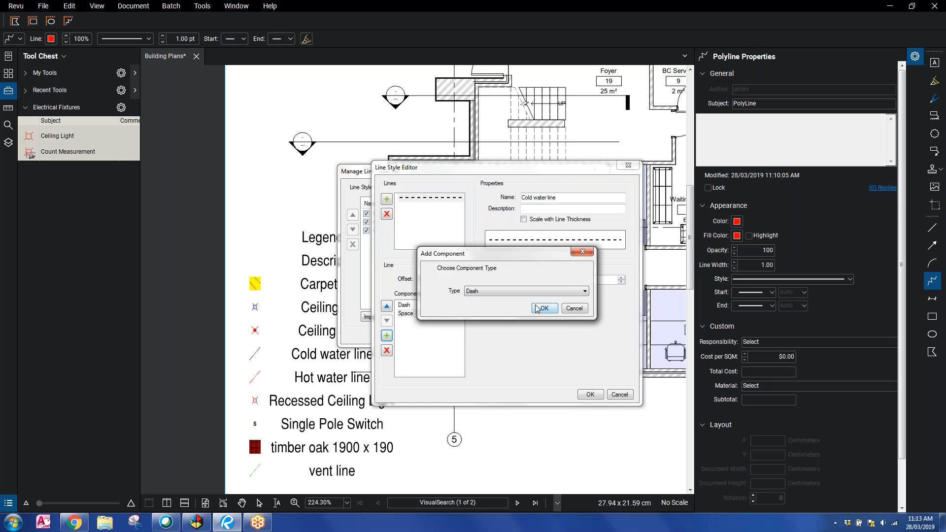
left_click(543, 307)
left_click(387, 337)
left_click(489, 291)
left_click(488, 307)
left_click(542, 308)
Step: Increase the width of the first Dash in the Cold water line style
left_click(405, 306)
left_click(621, 278)
left_click(621, 277)
left_click(621, 277)
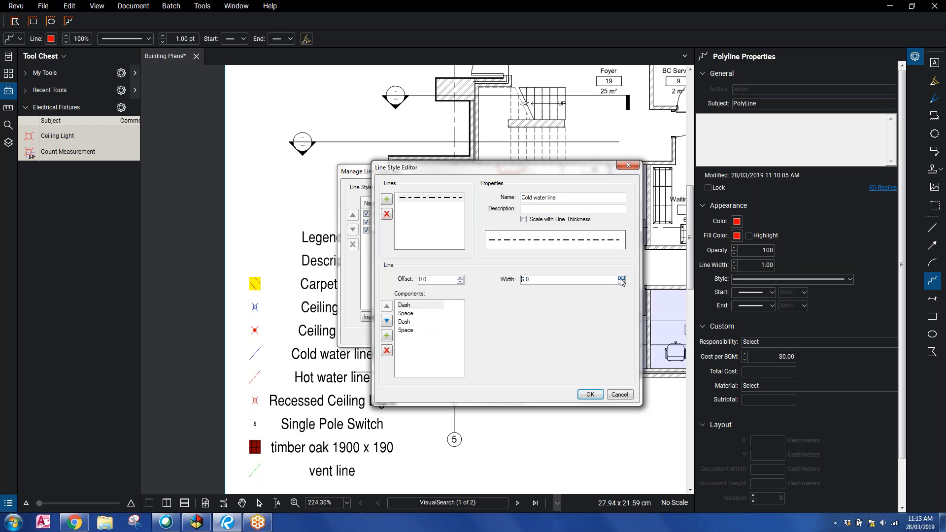
left_click(621, 278)
left_click(620, 278)
left_click(621, 278)
left_click(621, 278)
Step: Set the second Dash's width to 5.0 in the Cold water line style and accept the style
left_click(410, 314)
left_click(411, 324)
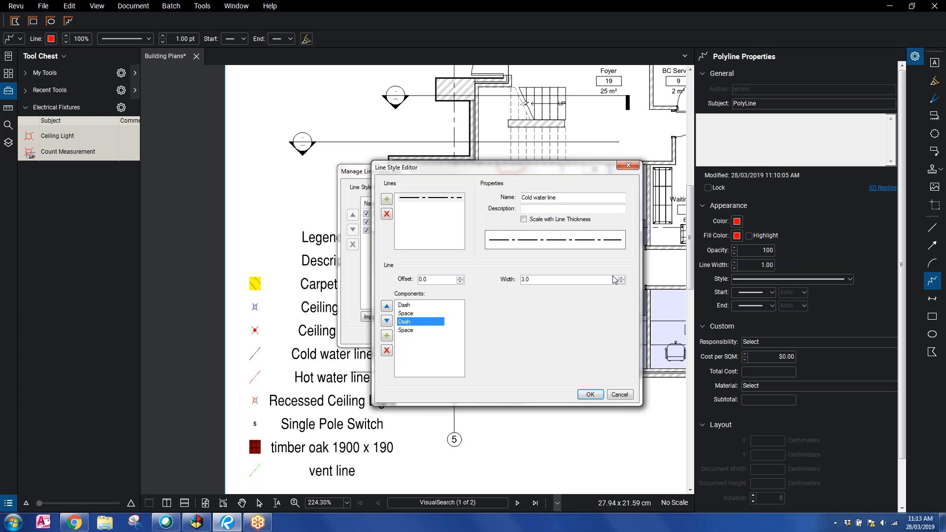
left_click(621, 277)
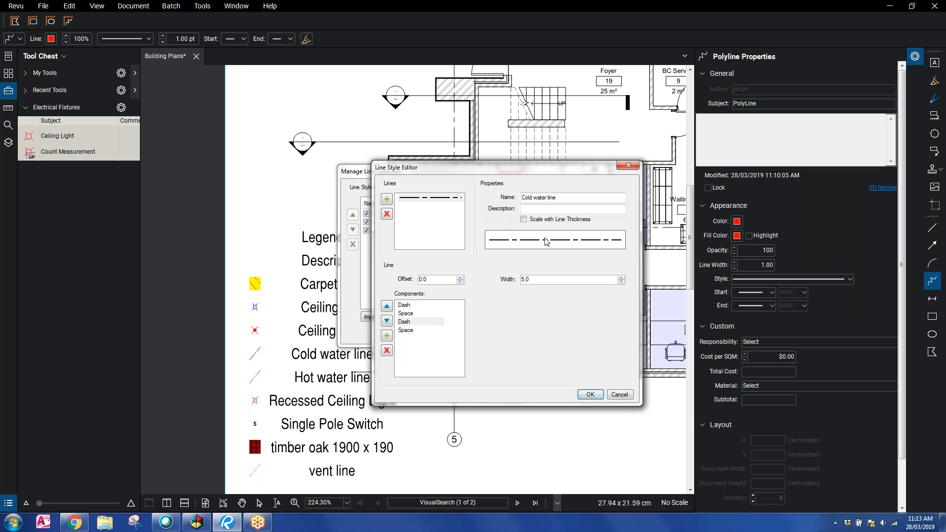
left_click(590, 394)
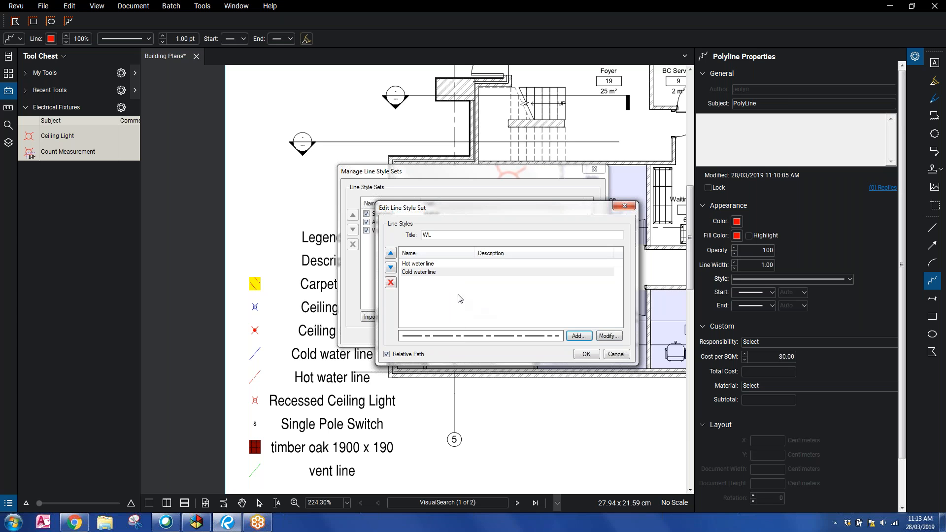
Step: Add a line style named "Gas pipe" to the WL set, starting with a Dash and a Space component
left_click(577, 336)
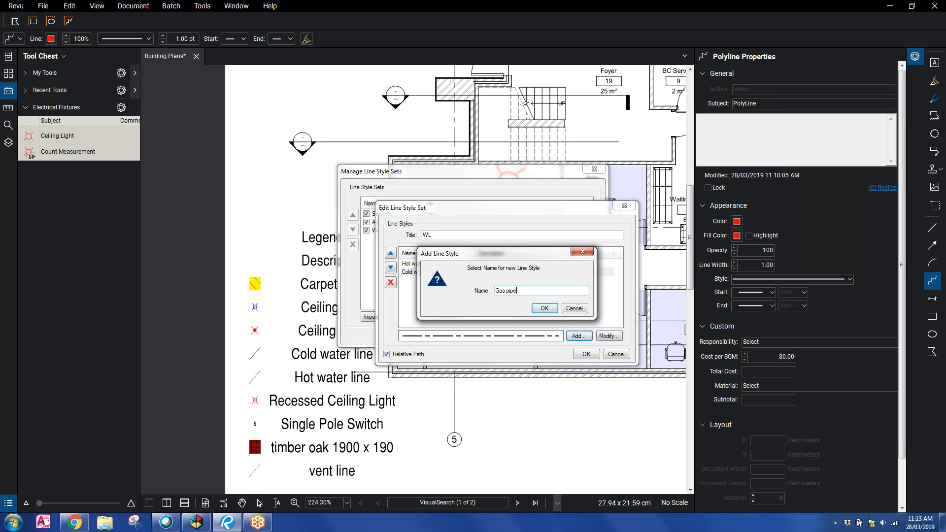
left_click(543, 309)
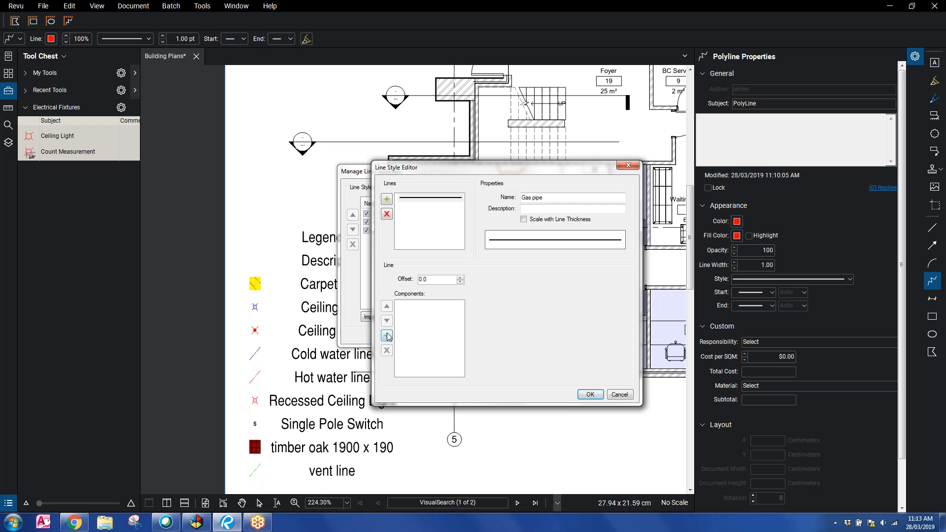
left_click(388, 337)
left_click(498, 291)
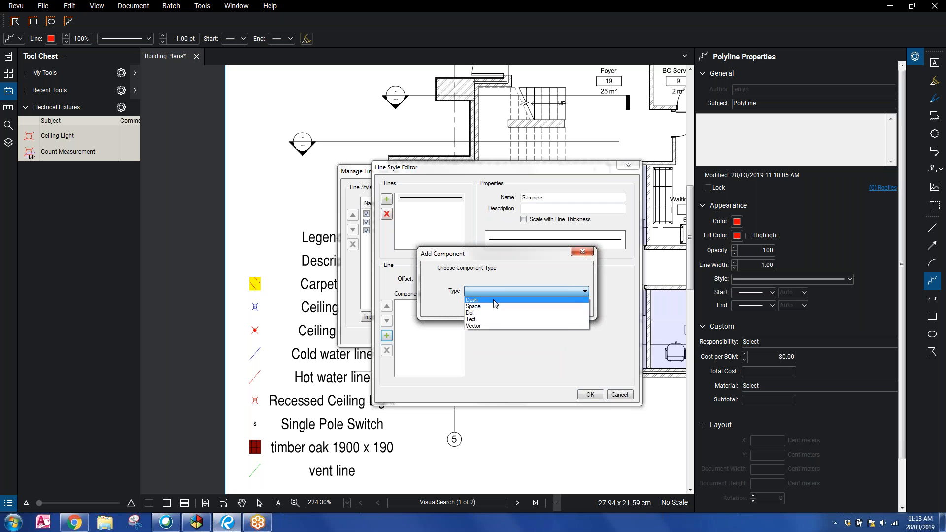
left_click(494, 301)
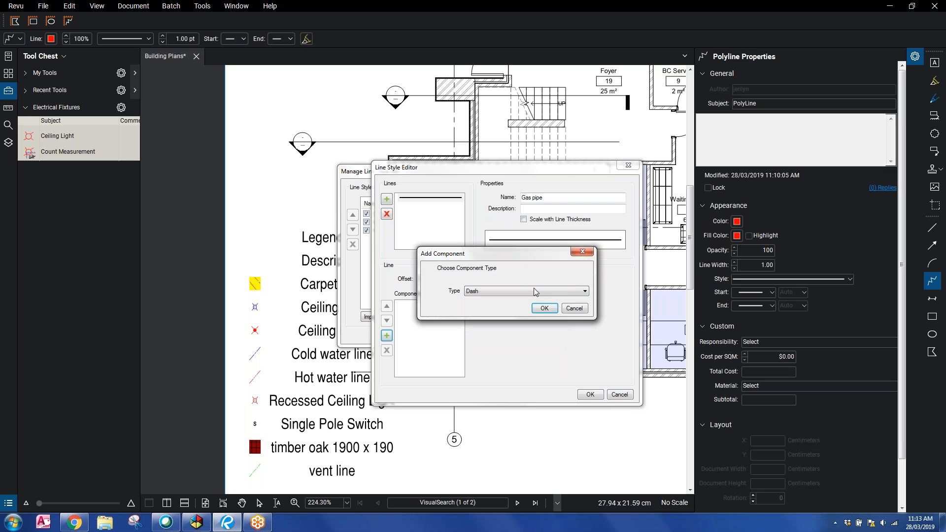
left_click(543, 311)
left_click(391, 337)
left_click(522, 289)
left_click(512, 310)
left_click(545, 308)
Step: Add a Text component reading "G" followed by a Space to the Gas pipe style
left_click(387, 336)
left_click(503, 292)
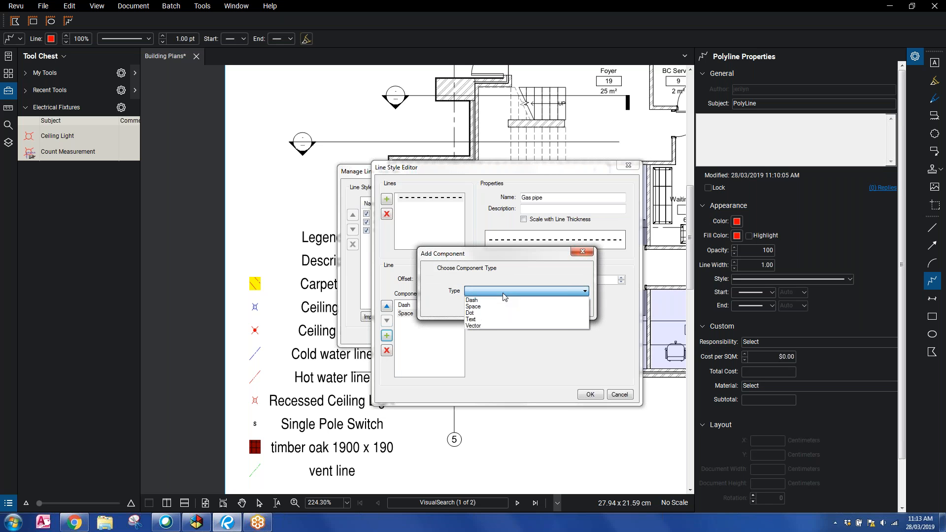
left_click(483, 319)
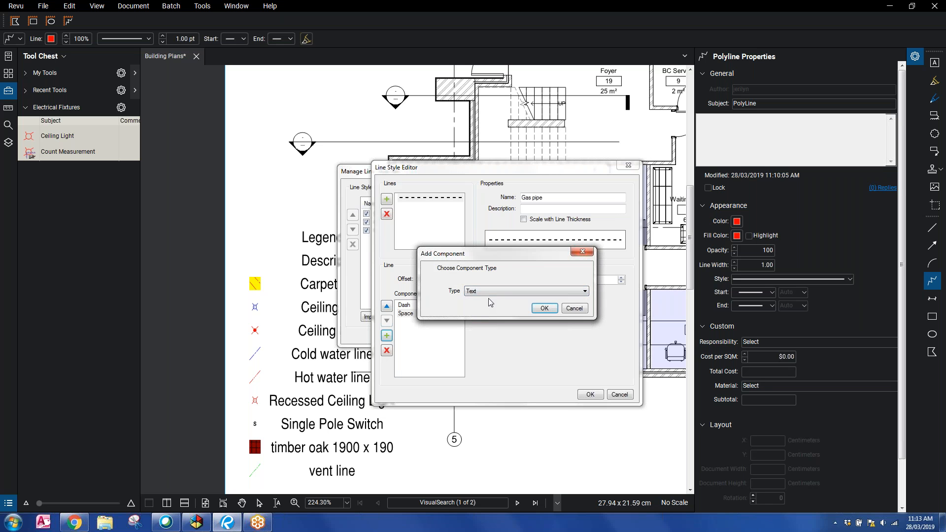
left_click(543, 309)
left_click(387, 336)
left_click(520, 292)
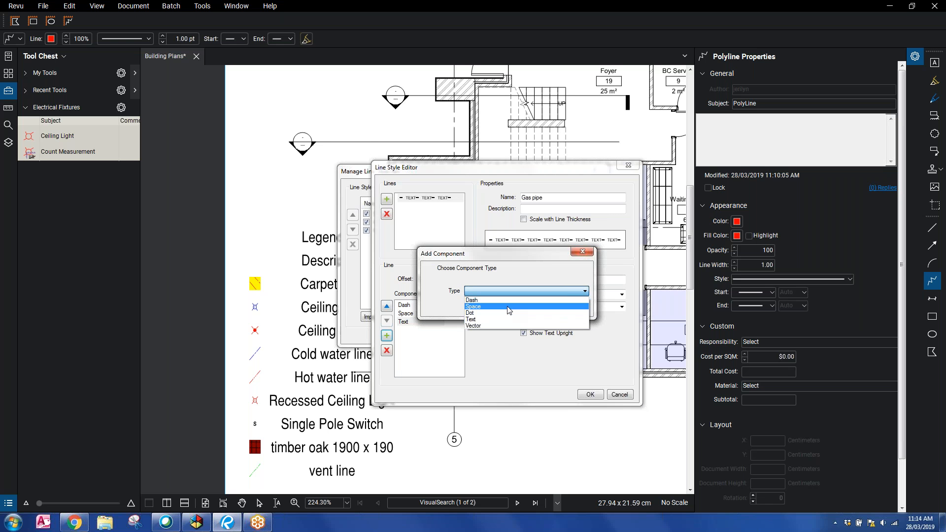
left_click(509, 308)
key("Return")
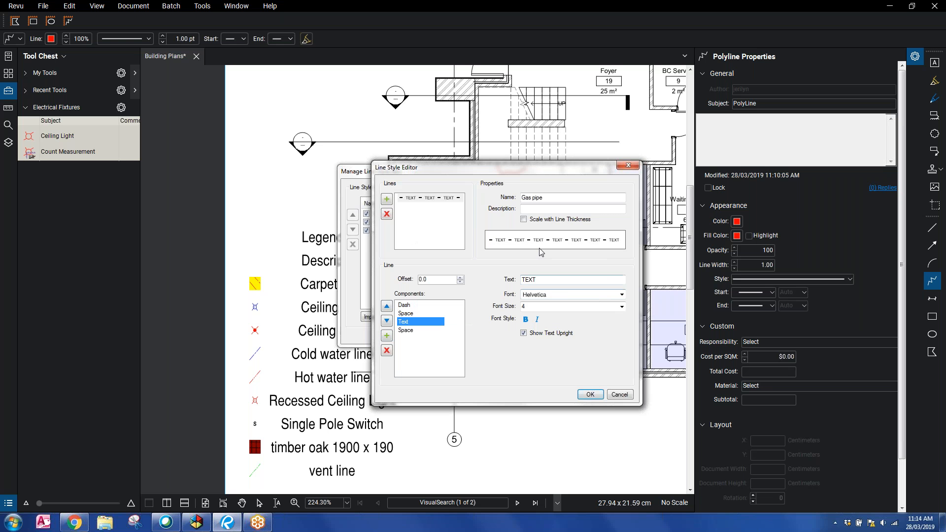
key("Tab")
type("G")
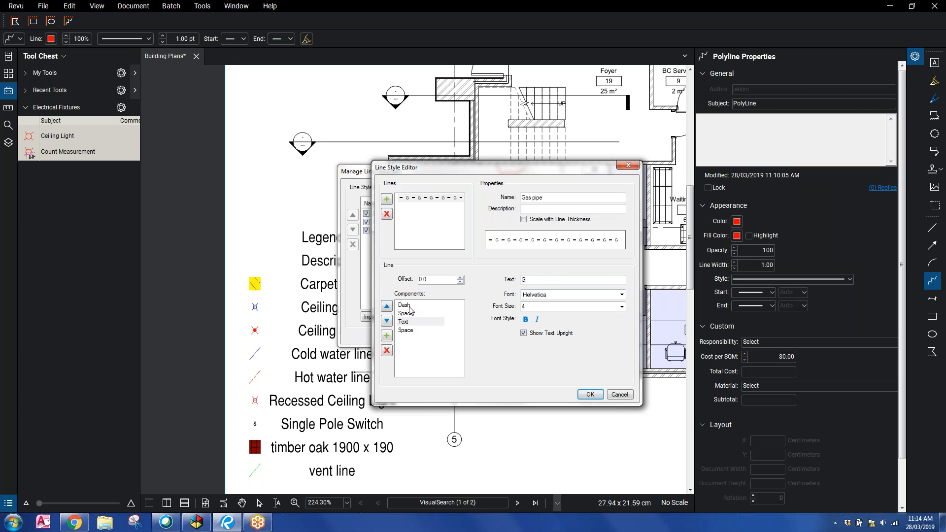
Step: Increase the width of the Dash in the Gas pipe style and accept the style
left_click(436, 306)
left_click(622, 277)
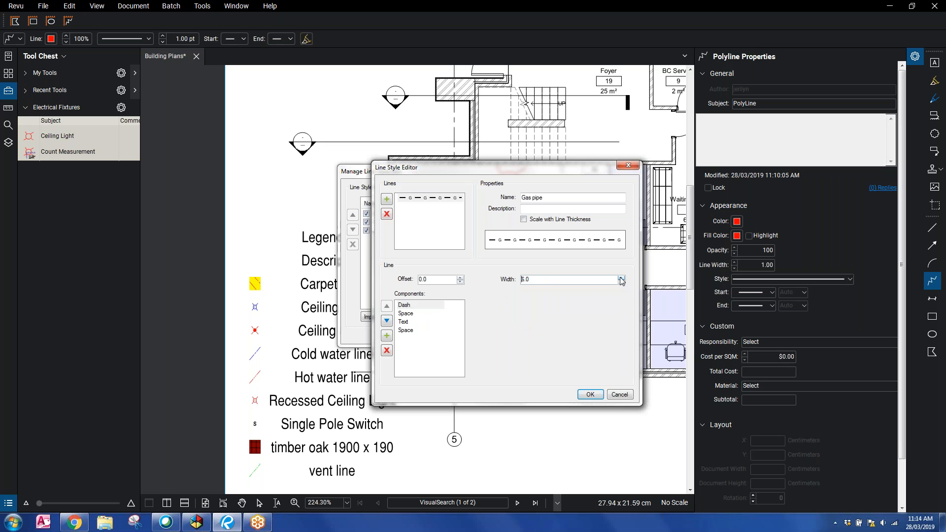
left_click(621, 277)
left_click(622, 277)
left_click(622, 277)
left_click(591, 395)
Step: Save the WL line style set and close the line style set management
left_click(587, 355)
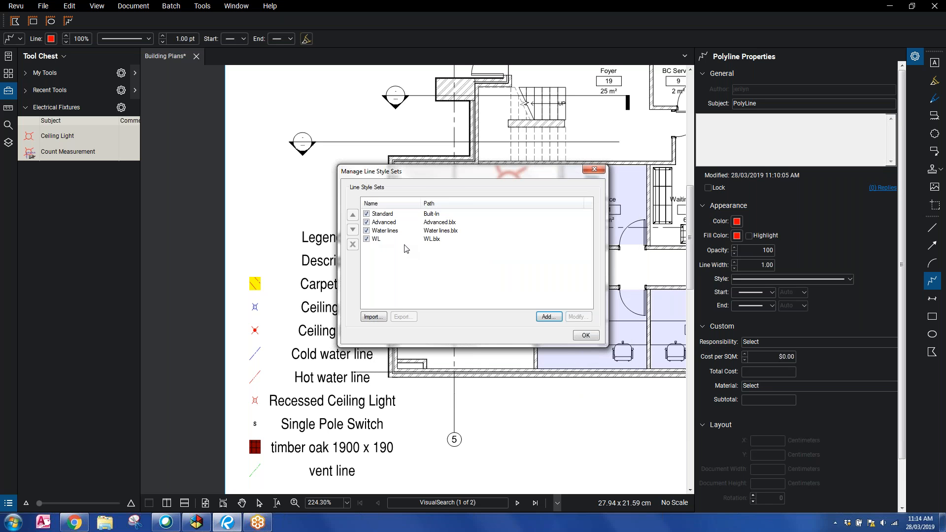
left_click(405, 240)
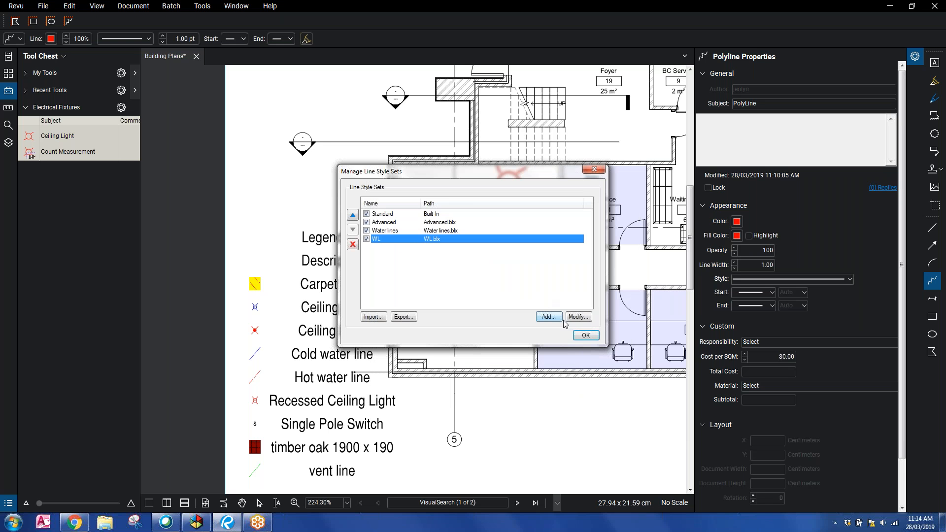
left_click(585, 336)
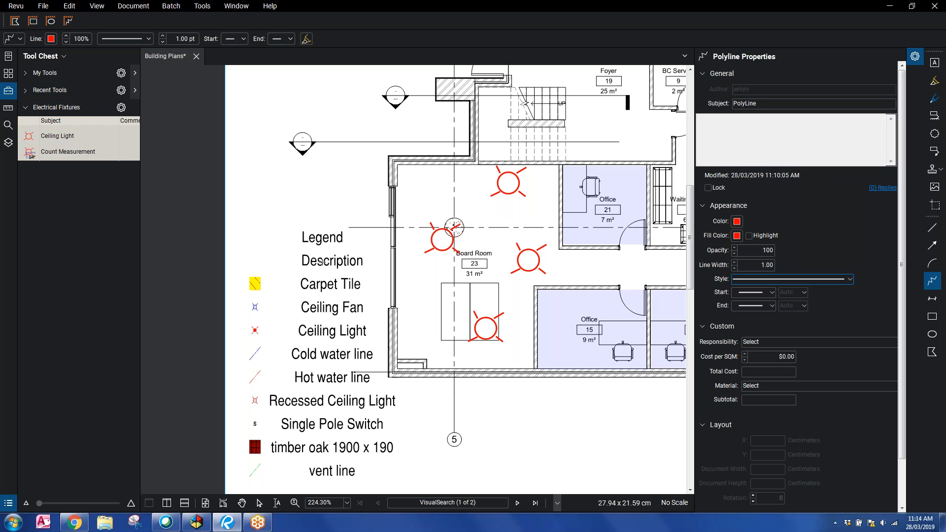
Step: Review the WL styles available in the polyline's line style list
left_click(850, 280)
left_click_drag(867, 325, 865, 450)
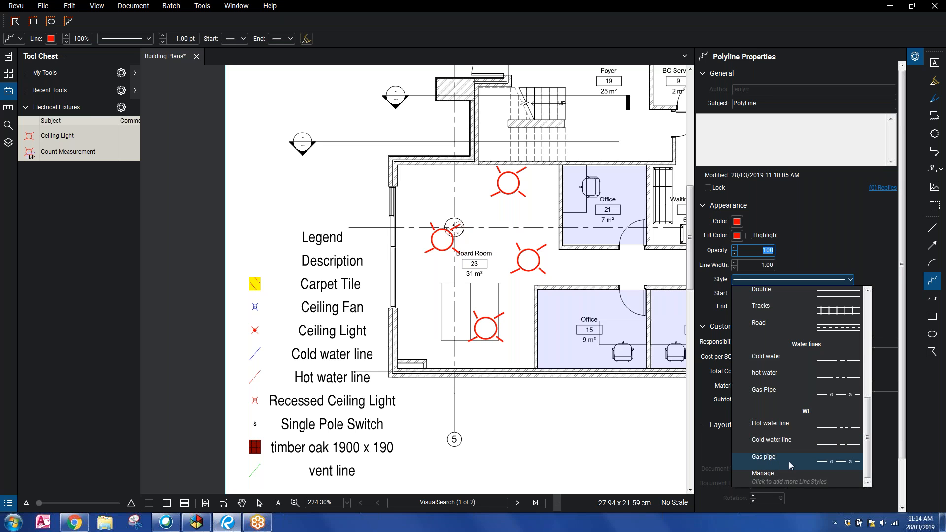
scroll(469, 388, "down", 1)
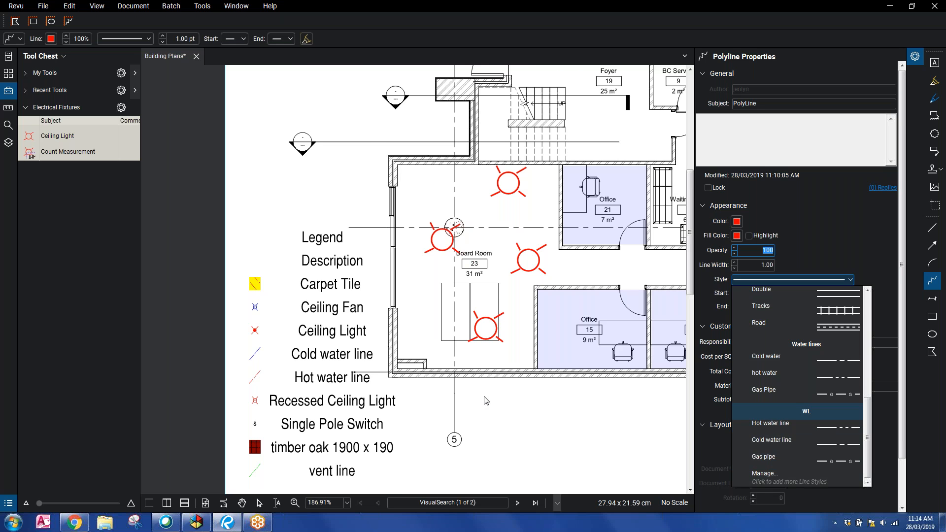
scroll(485, 400, "down", 3)
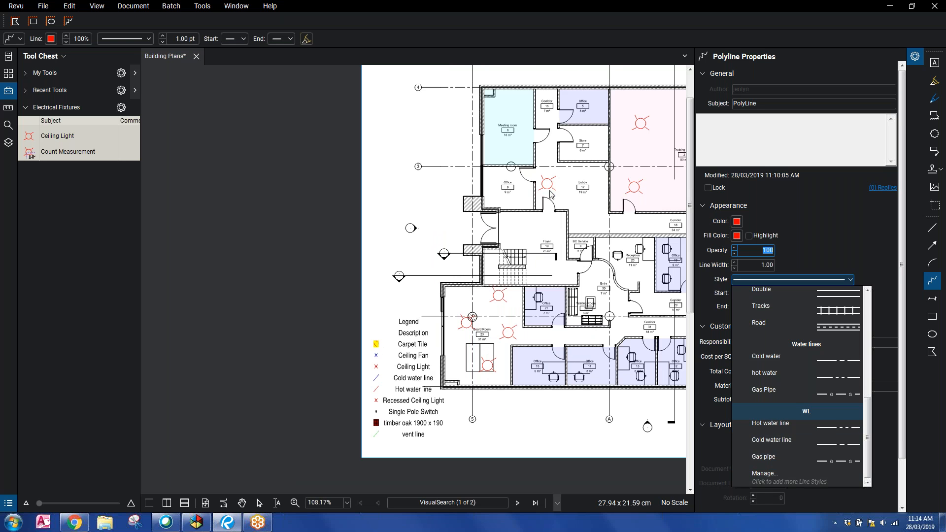
scroll(550, 192, "up", 1)
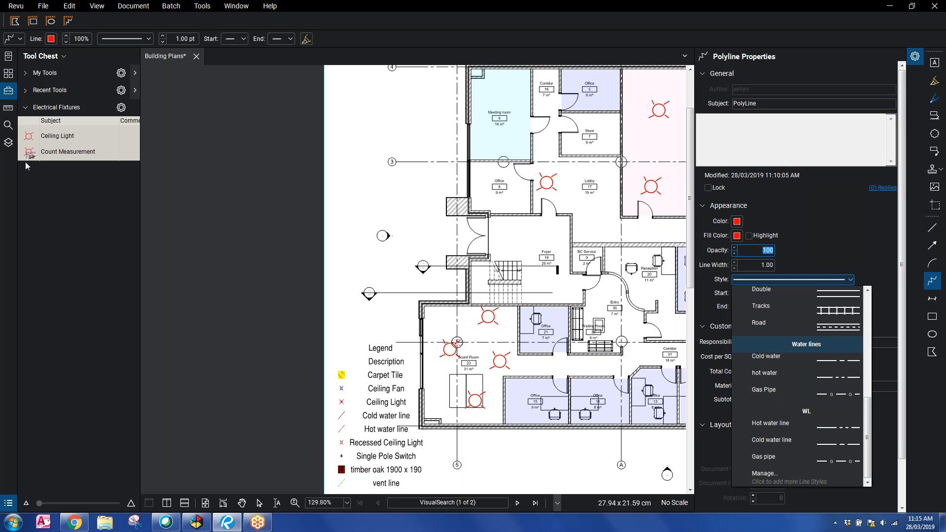
Step: Add a new tool set titled "Pipelines" to the Tool Chest
left_click(29, 109)
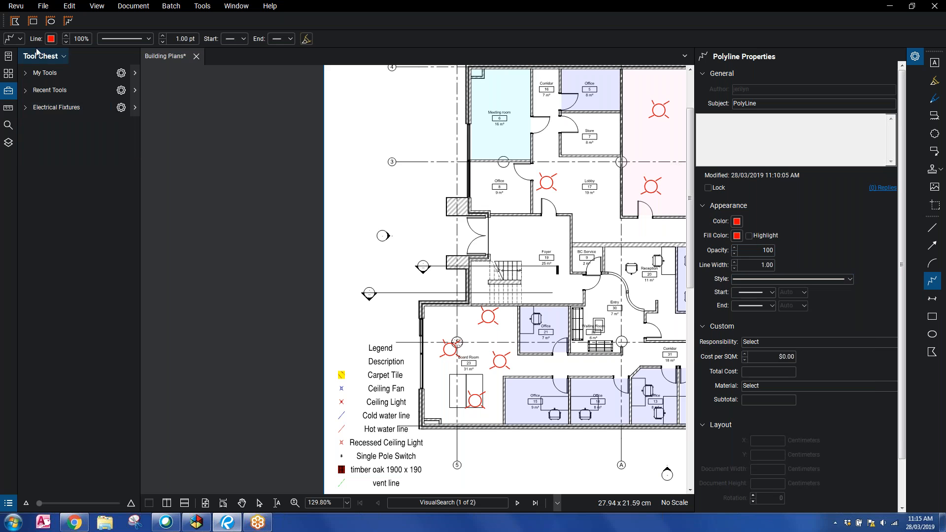
left_click(42, 56)
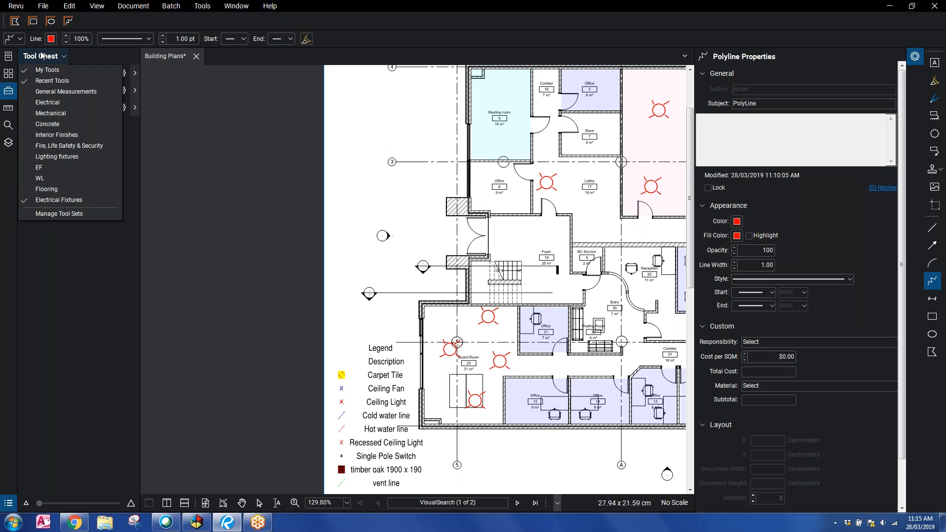
left_click(52, 214)
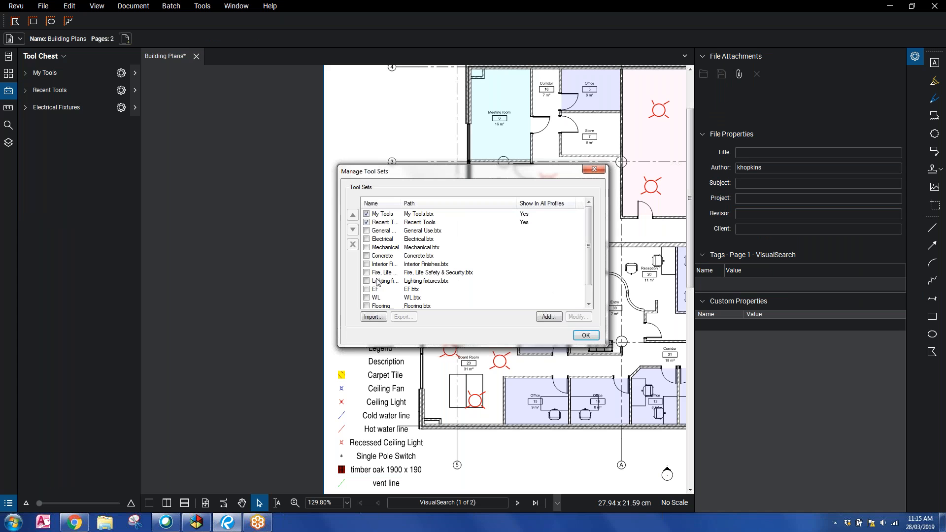
left_click(548, 318)
type("Water li")
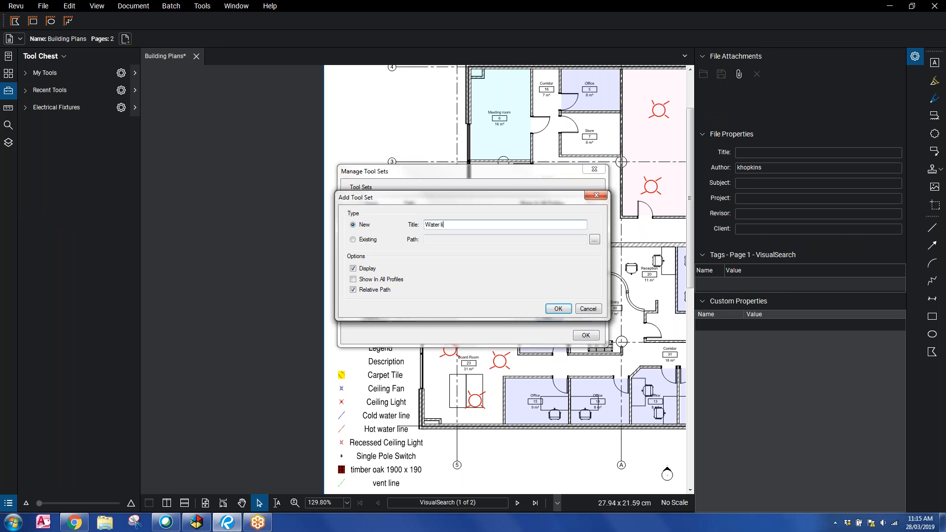
key("BackSpace")
key("BackSpace")
key("BackSpace")
key("BackSpace")
key("BackSpace")
key("BackSpace")
key("BackSpace")
key("BackSpace")
key("BackSpace")
left_click(559, 314)
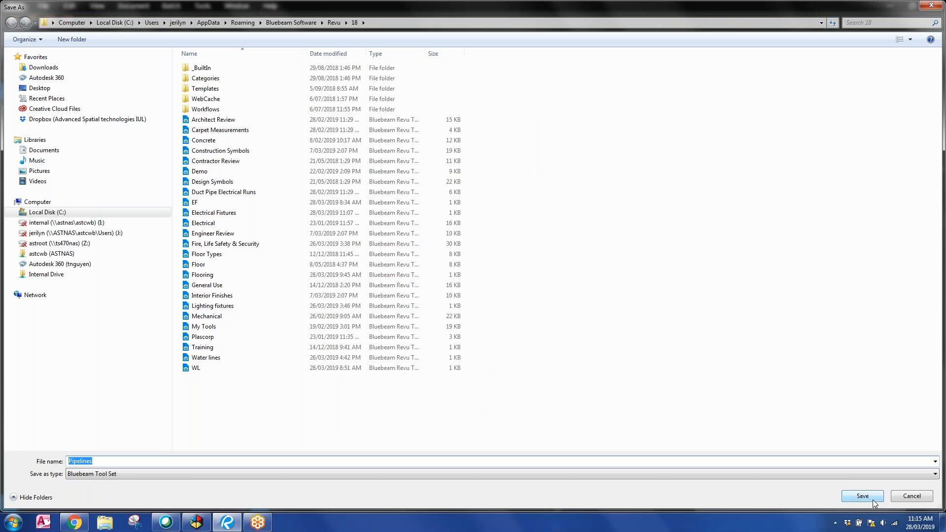
Step: Save the tool set file as "Pipelines" and close the tool set management
left_click(873, 501)
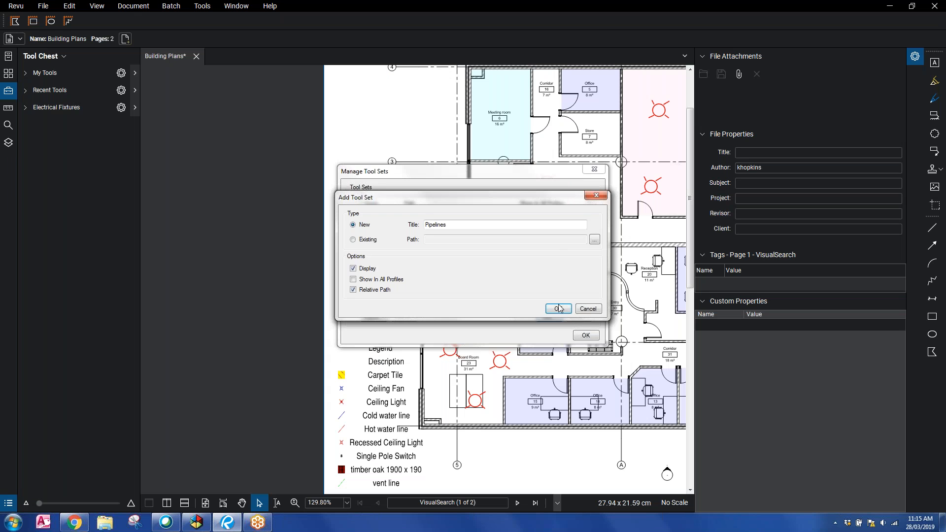
left_click(559, 309)
left_click(589, 337)
Step: Draw a red four-point polyline about 10.6 cm wide above the floor plan, using the WL "Hot water line" style
left_click(933, 280)
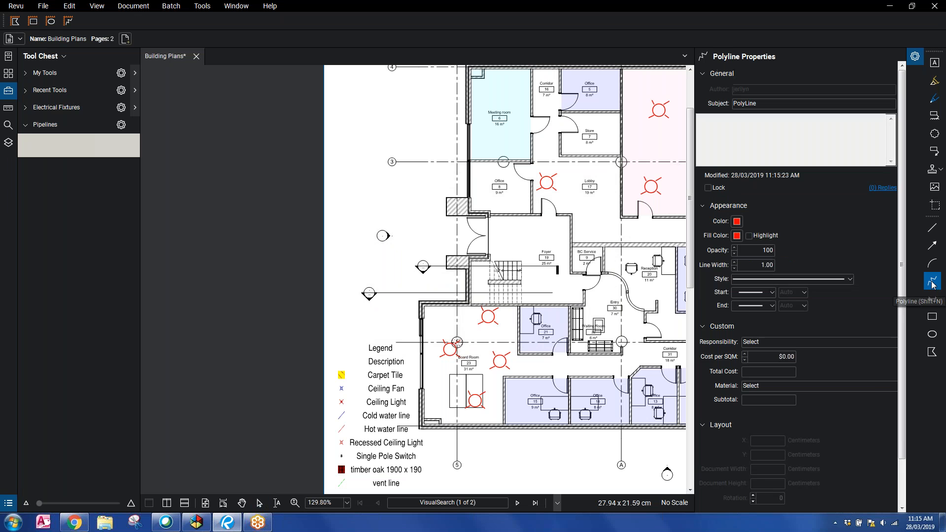
left_click(837, 280)
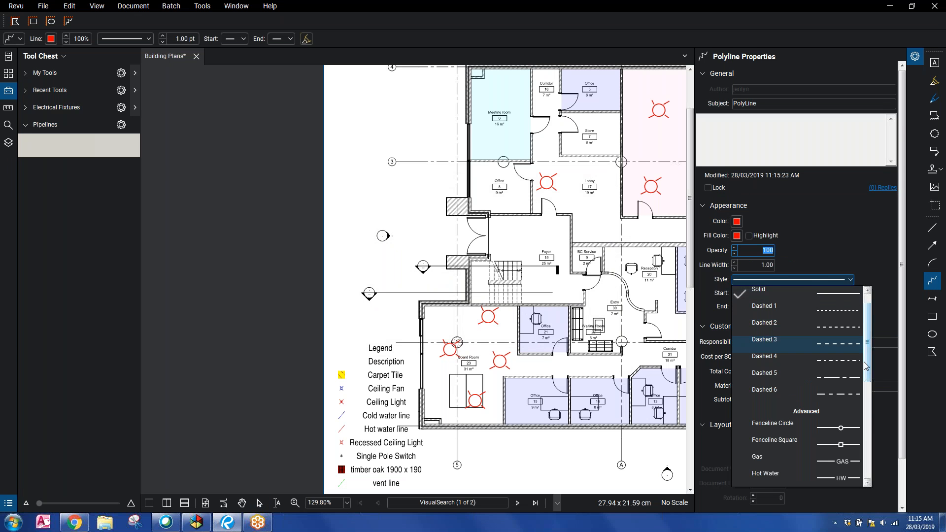
left_click_drag(868, 345, 861, 448)
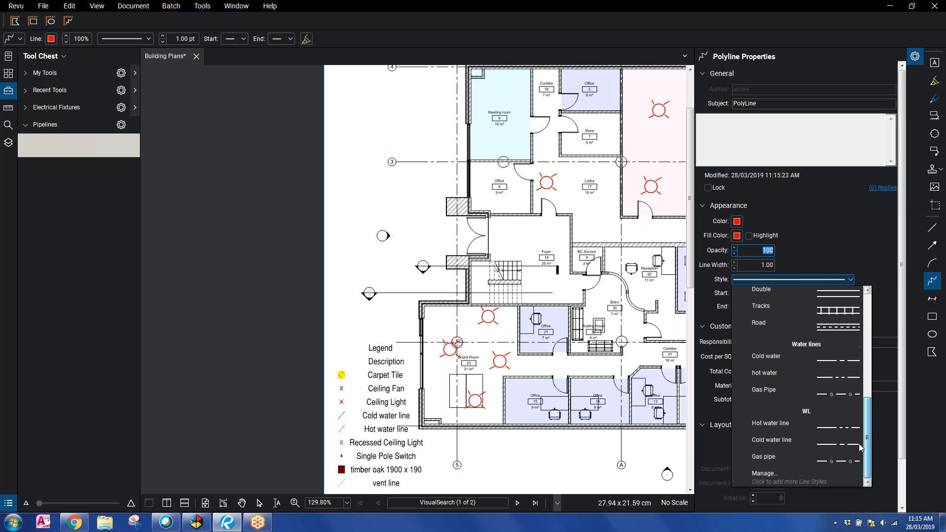
left_click(797, 434)
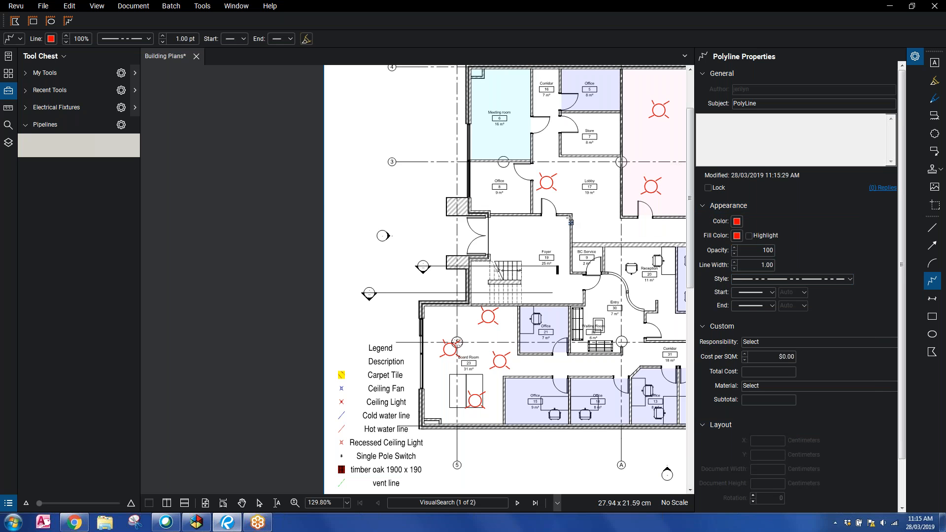
scroll(571, 219, "down", 4)
left_click_drag(580, 212, 442, 274)
scroll(514, 244, "up", 4)
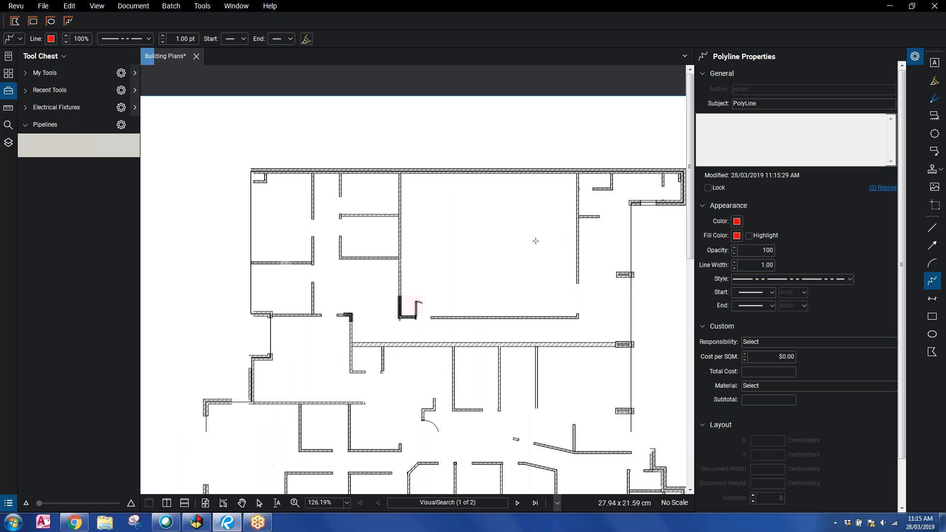
left_click(350, 126)
left_click(476, 139)
left_click(538, 116)
double_click(599, 145)
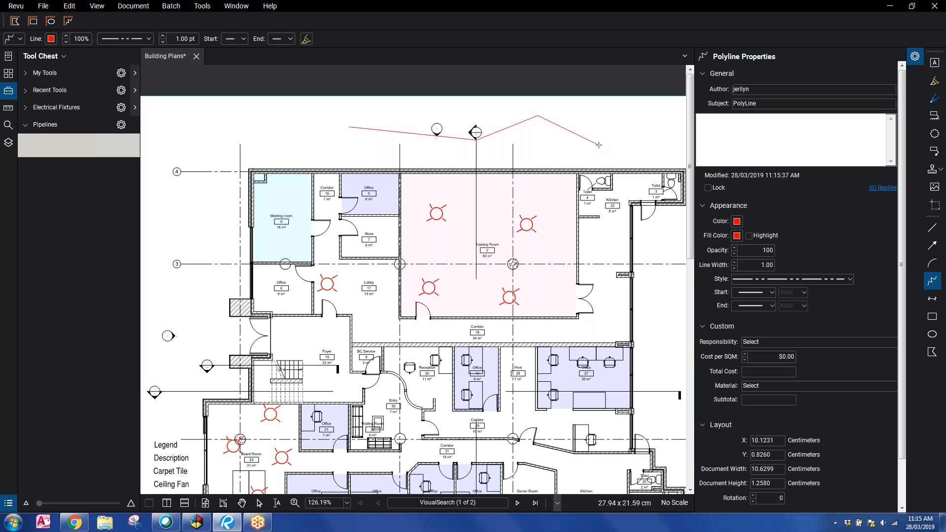
Step: Add the hot water polyline to the Pipelines tool set
left_click(397, 133)
right_click(397, 133)
mouse_move(493, 399)
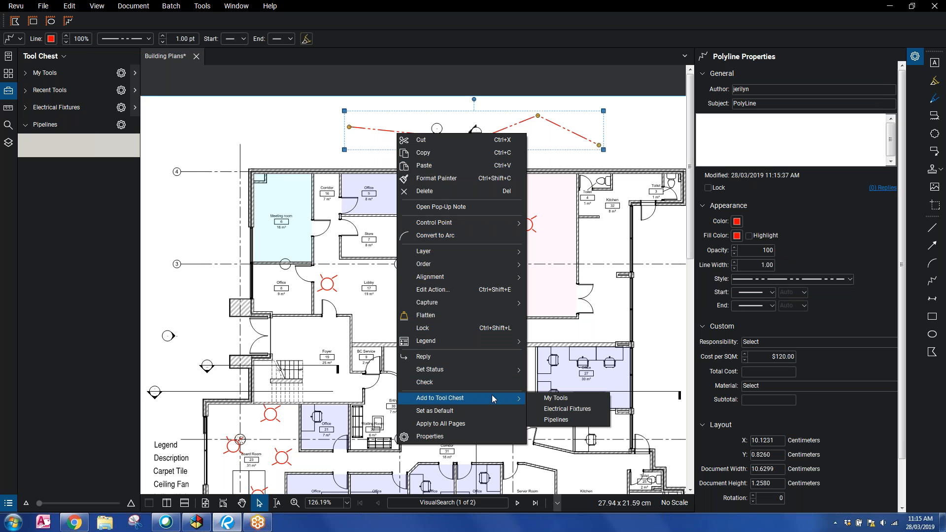
left_click(548, 422)
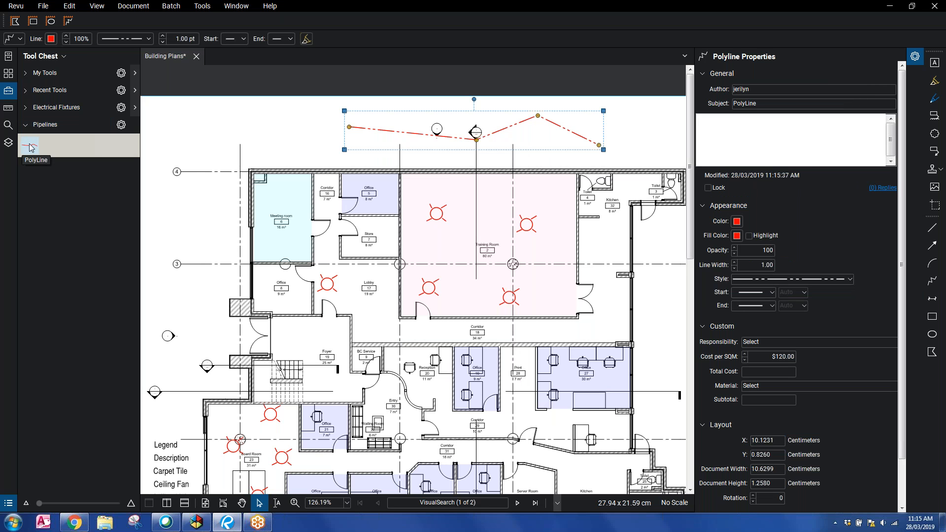
Step: Place copies of the hot water line from the Pipelines tool set over the meeting room area
left_click(31, 148)
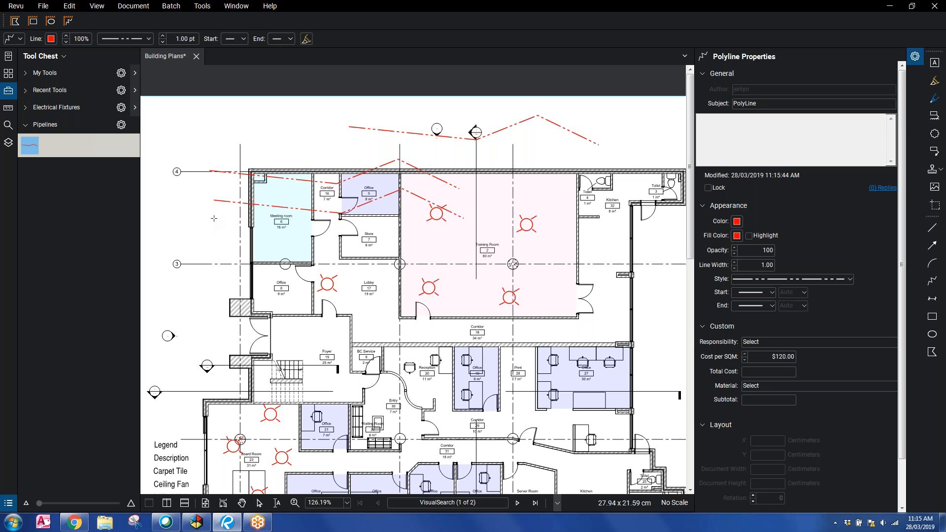
left_click(209, 245)
left_click(218, 171)
Step: Switch the hot water line tool in the Pipelines set to Properties Mode
left_click(29, 146)
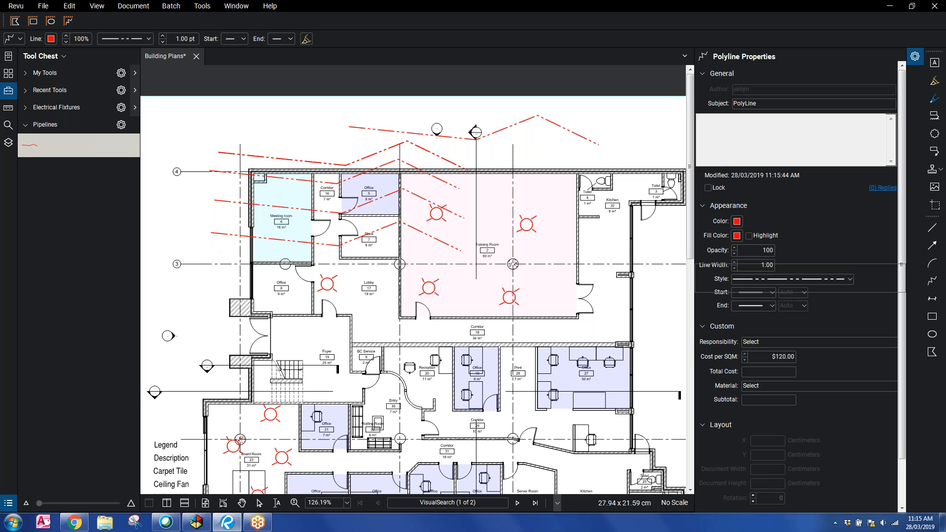
left_click(29, 148)
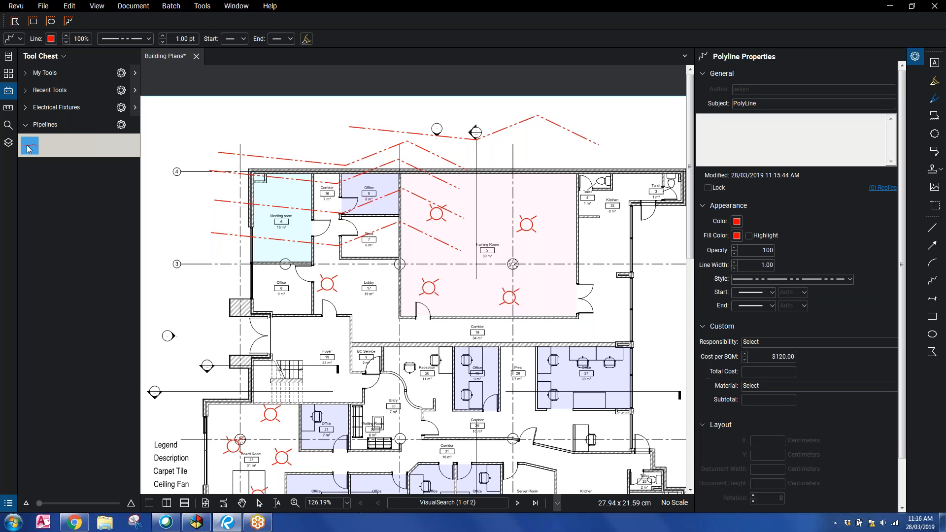
right_click(29, 146)
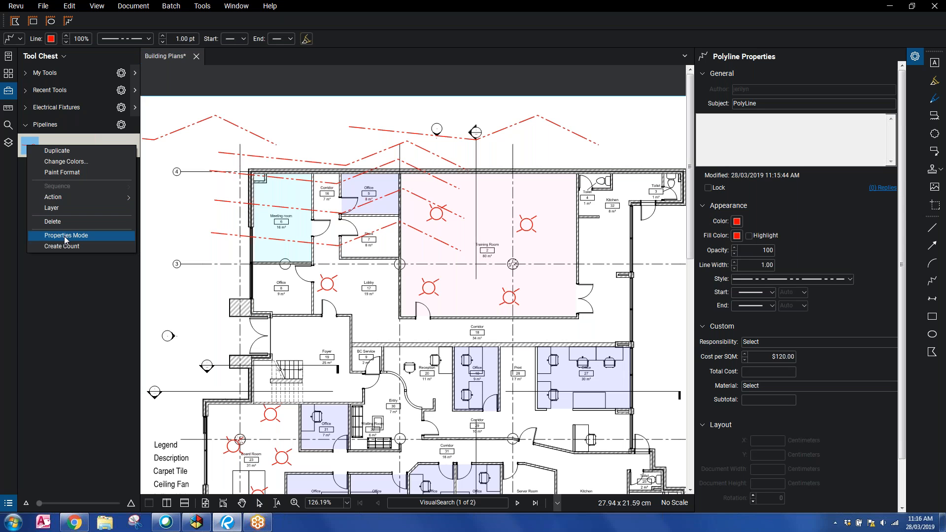
left_click(65, 236)
Step: Draw a four-point test polyline about 12.8 cm wide from the entrance into the corridor with the hot water line tool
left_click(30, 142)
left_click(205, 309)
left_click(360, 344)
left_click(399, 308)
double_click(506, 343)
left_click(505, 343)
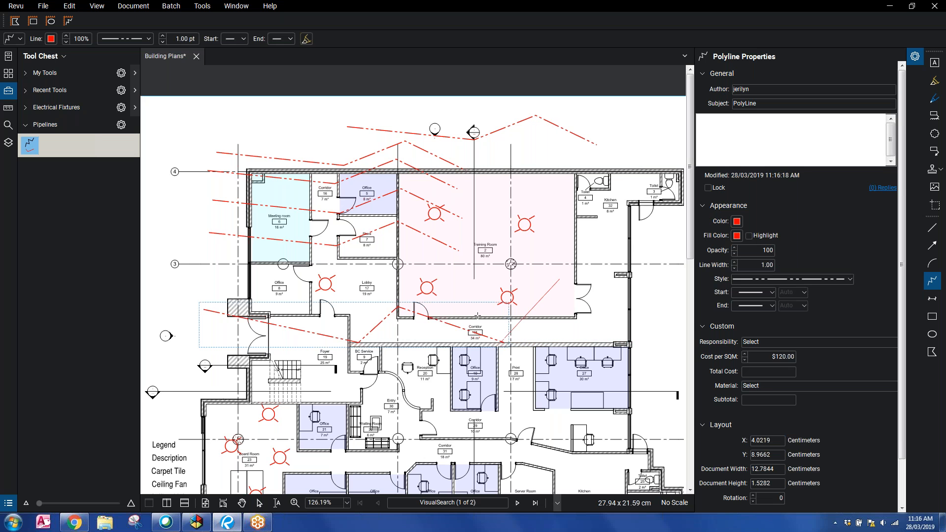
scroll(478, 316, "down", 4)
scroll(218, 168, "up", 3)
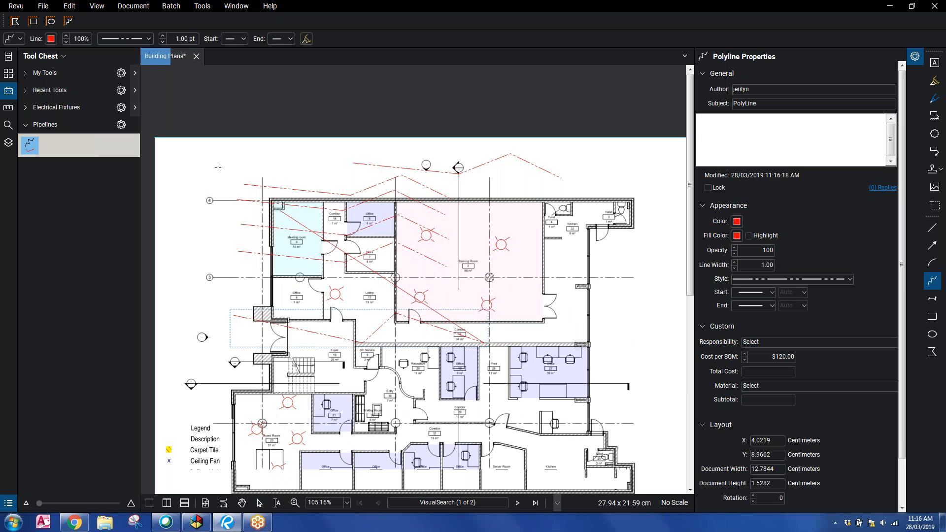
key("Escape")
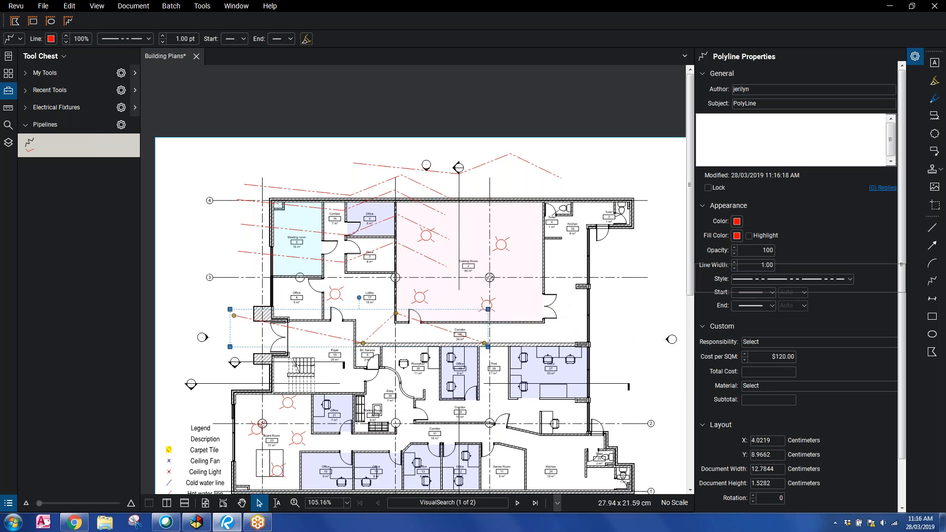
Step: Delete all the red polylines together with the ceiling lights in the upper rooms of the plan
key("Escape")
left_click_drag(182, 143, 620, 399)
key("Delete")
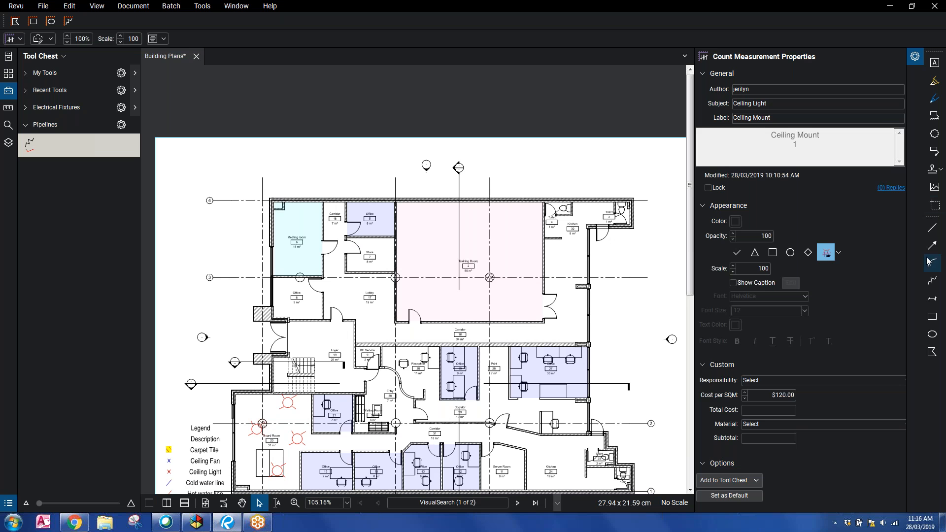
Step: Set up a new polyline with the WL "Cold water line" style and a blue line color
left_click(932, 281)
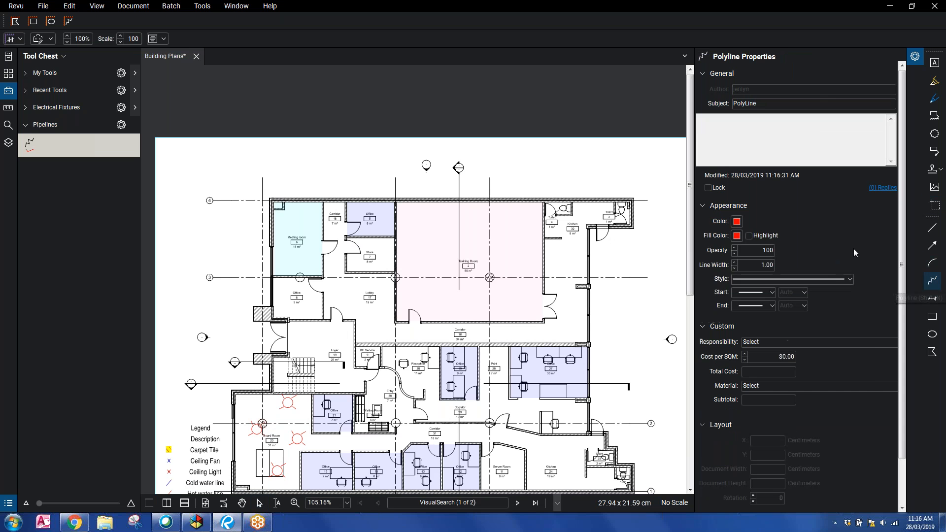
left_click(827, 279)
scroll(832, 419, "down", 8)
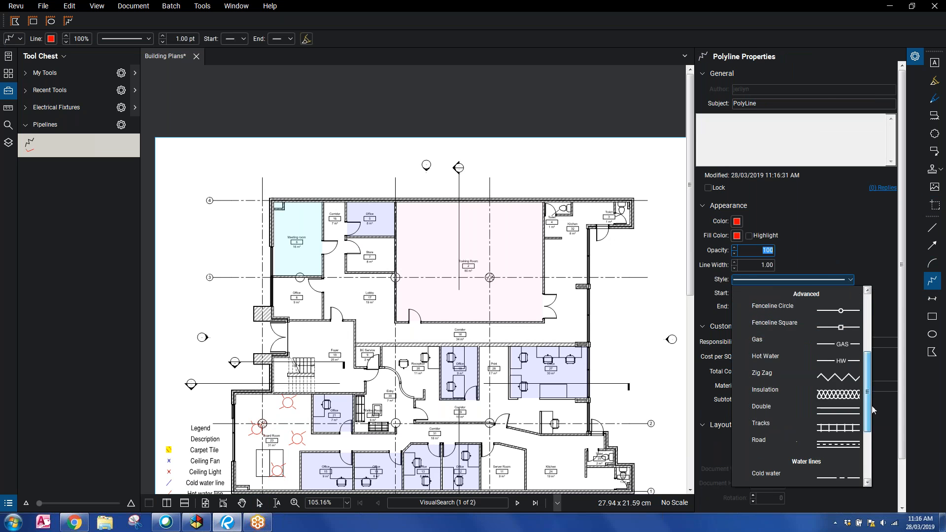
left_click(812, 444)
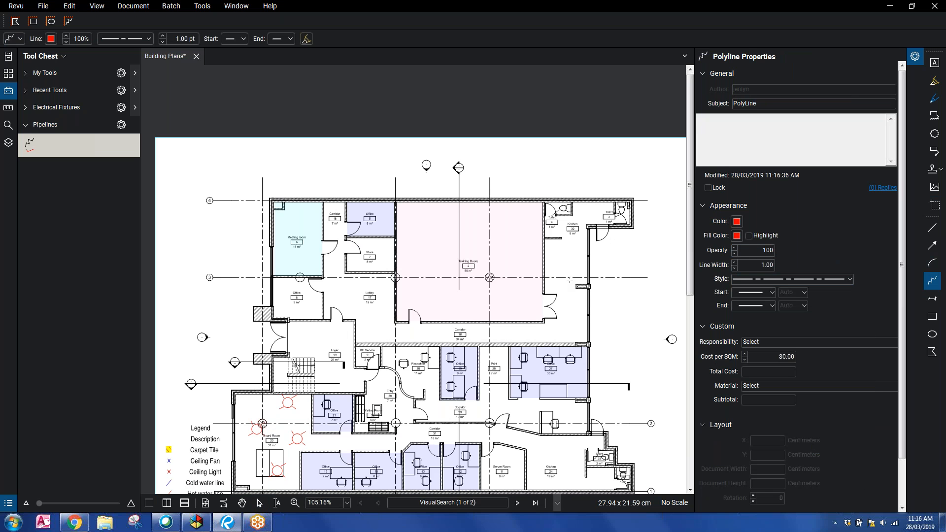
left_click(737, 222)
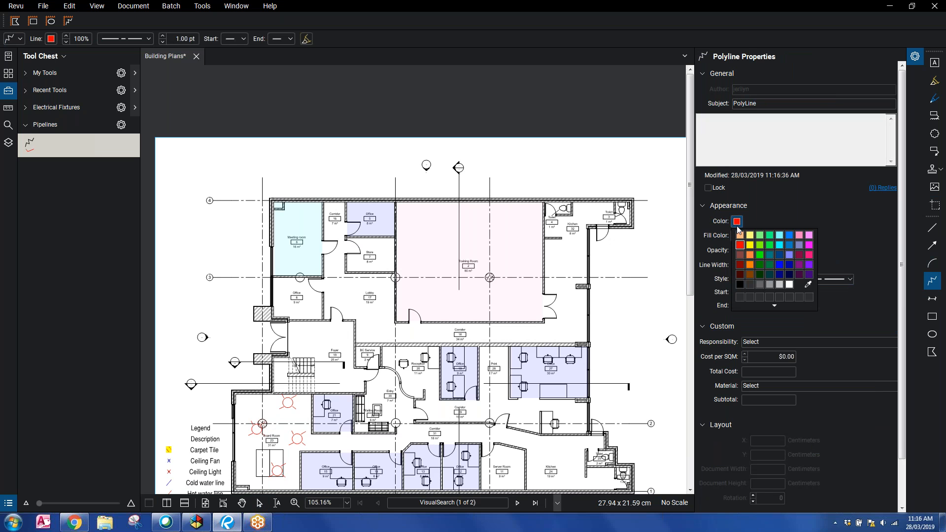
left_click(780, 265)
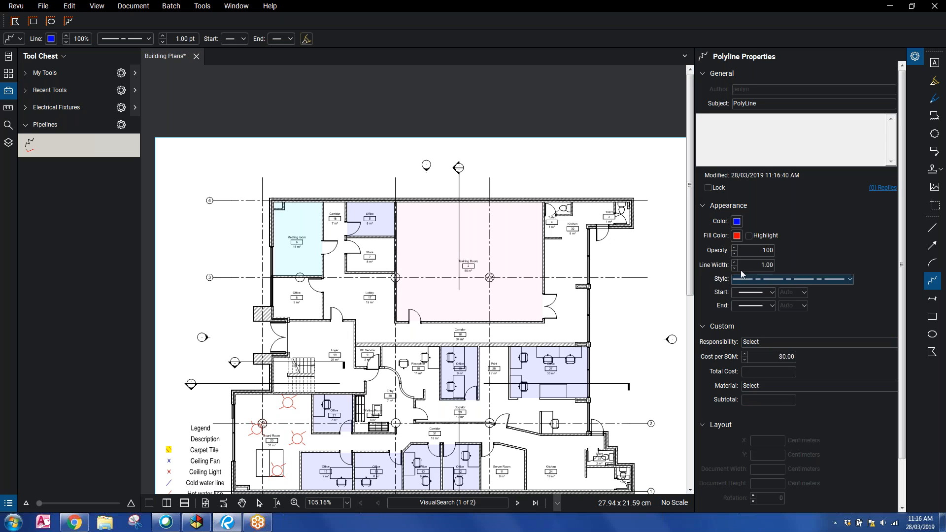
scroll(794, 273, "down", 2)
scroll(793, 273, "up", 2)
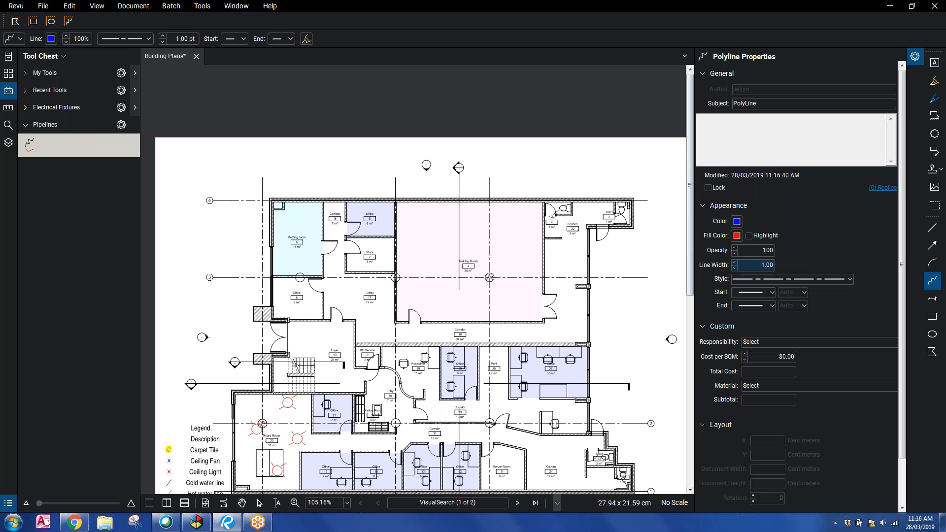
Step: Draw a four-point cold water polyline about 13.9 cm wide above the floor plan
left_click(228, 162)
left_click(358, 186)
left_click(405, 166)
double_click(501, 182)
key("Escape")
Step: Add the blue cold water polyline to the Pipelines tool set and select its new tool
left_click(377, 178)
right_click(377, 179)
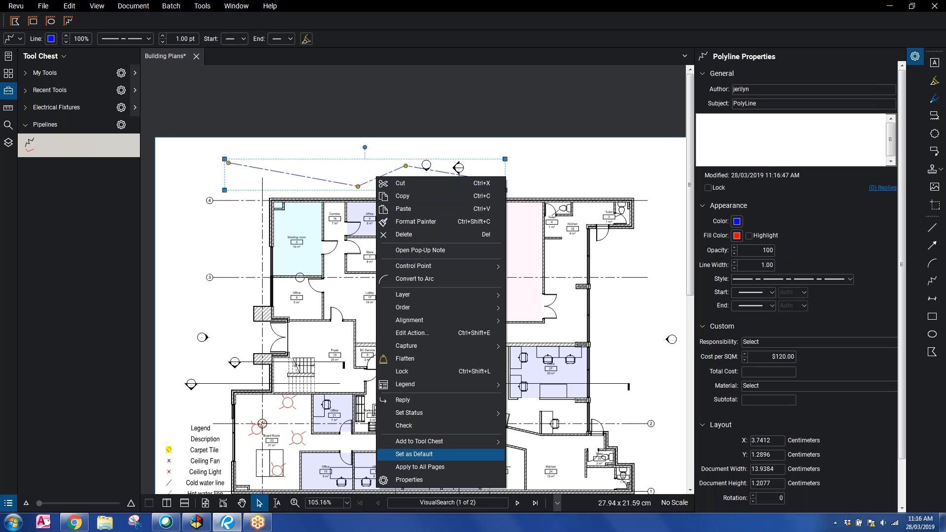
mouse_move(483, 446)
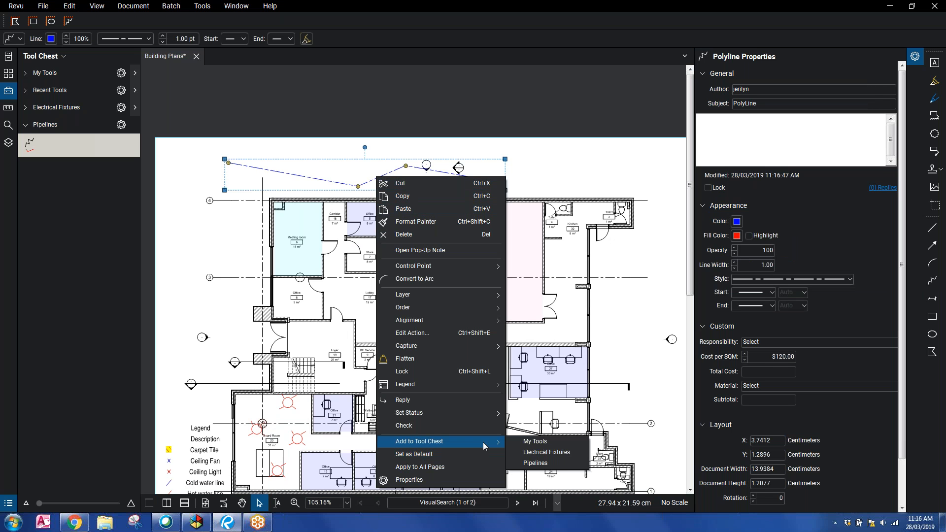
left_click(562, 466)
left_click(52, 153)
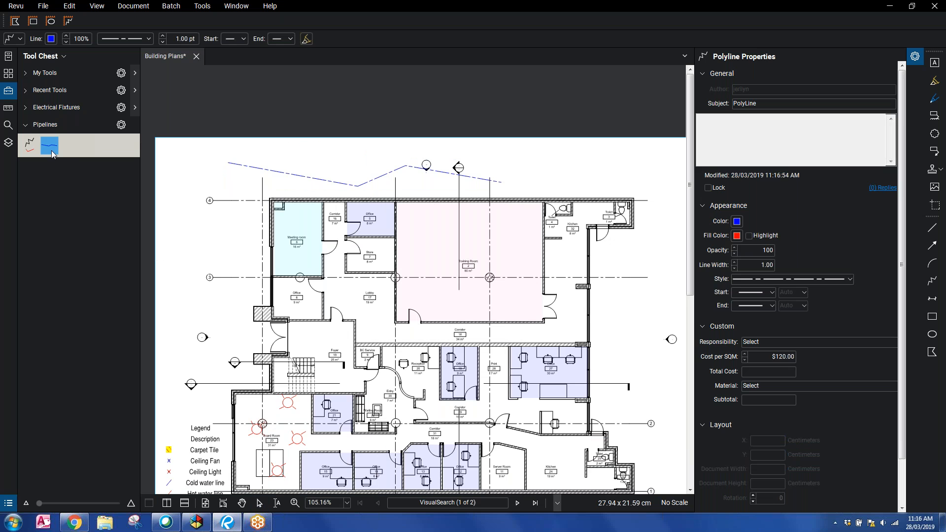
Step: Switch the blue cold water tool in the Pipelines set to properties mode and leave the polyline command
right_click(52, 153)
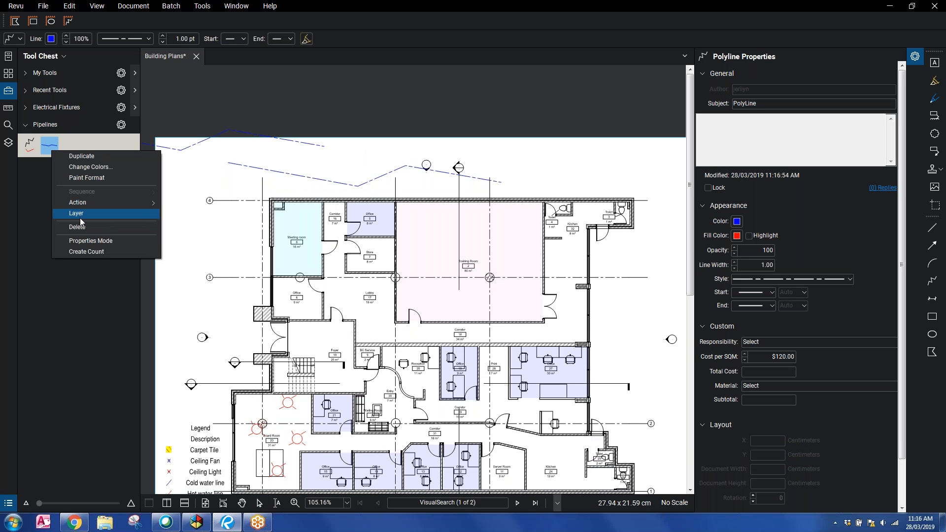
left_click(90, 241)
left_click(51, 147)
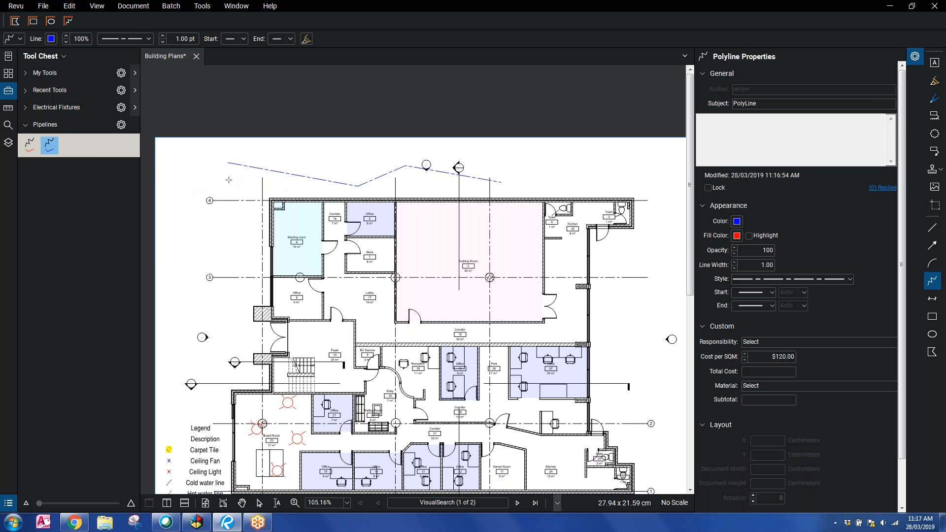
key("Escape")
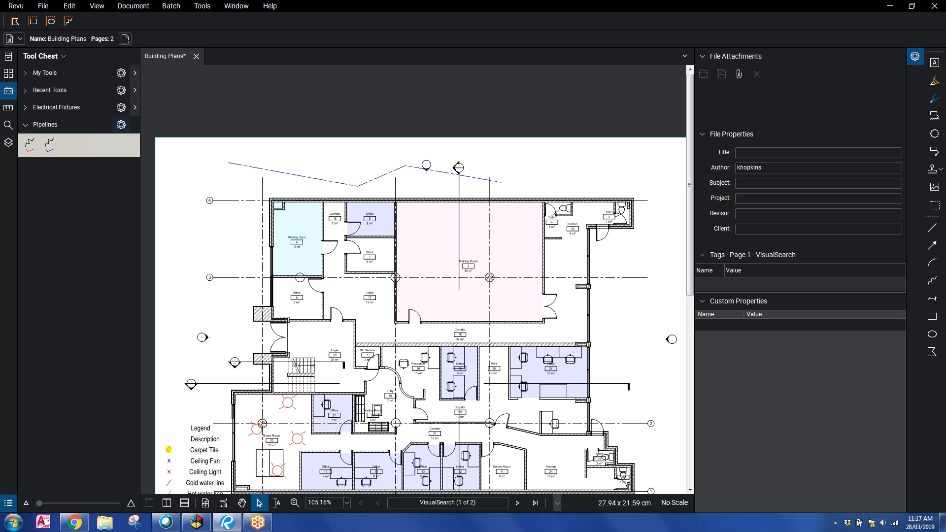
Step: Display the Pipelines tool set in Detail view so each tool is listed with its subject
left_click(121, 124)
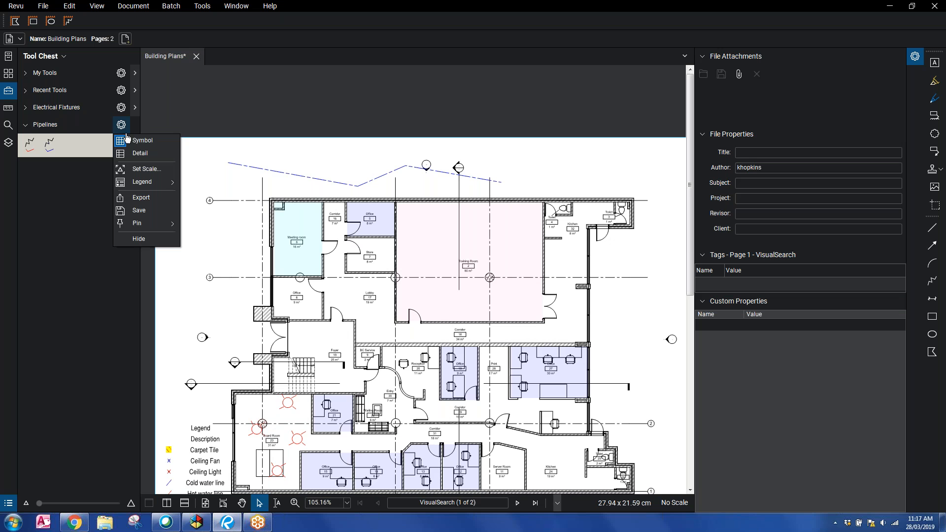
left_click(139, 154)
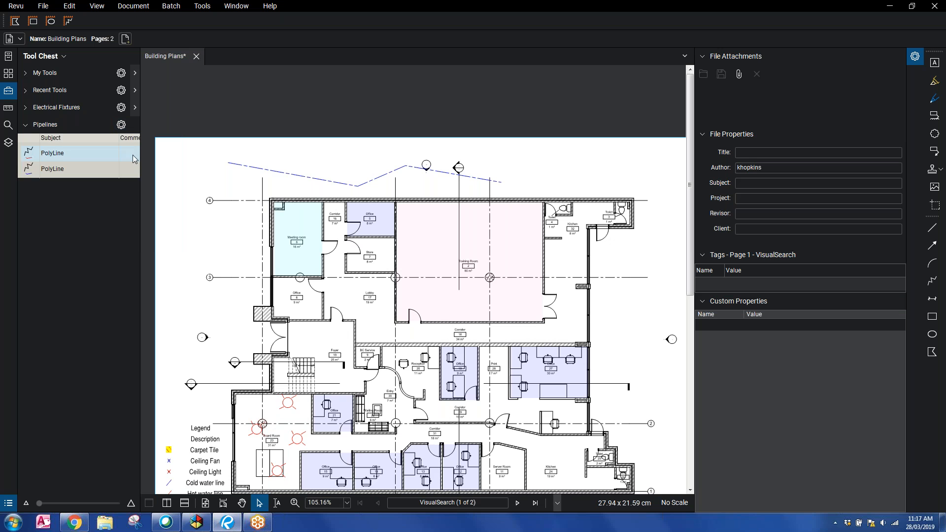
left_click(121, 125)
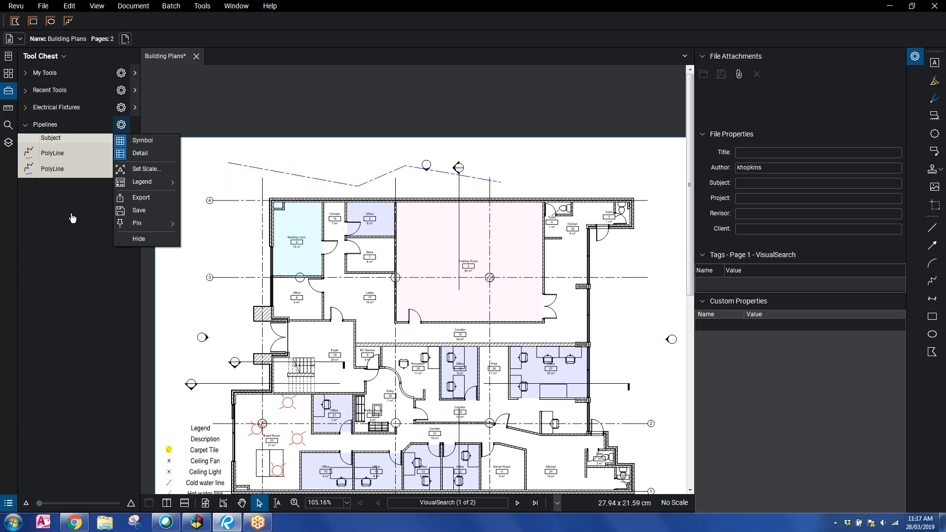
left_click(67, 193)
Step: Rename the red polyline tool in Pipelines as Hot Water and the blue polyline tool as Cold Water
left_click(61, 157)
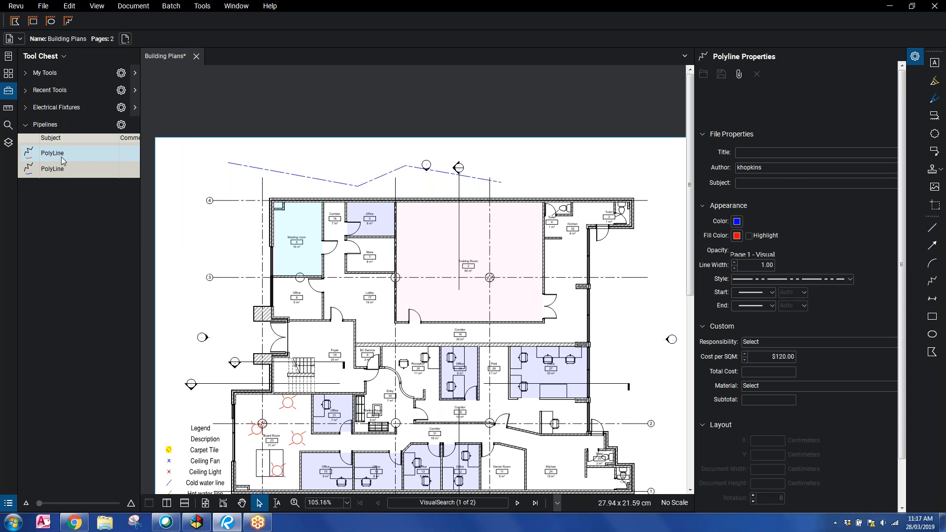
left_click(61, 157)
type("Hot Wate")
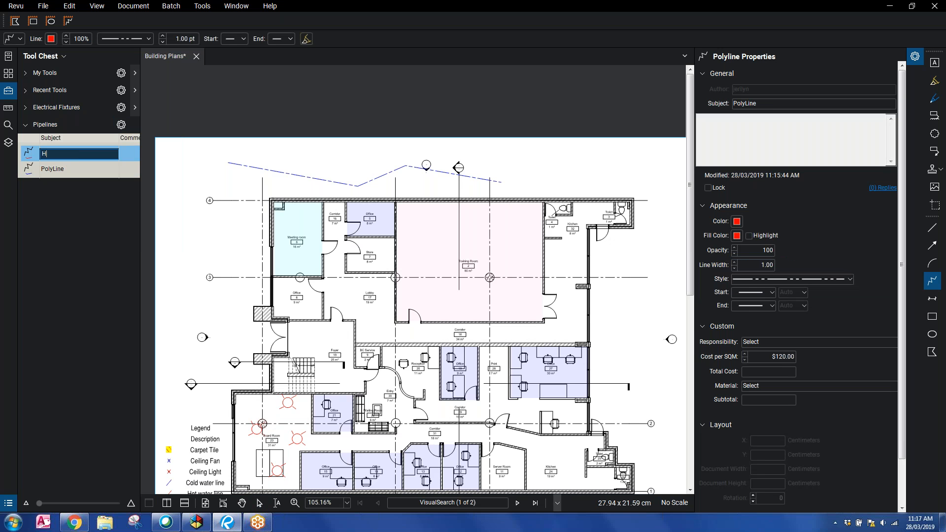
left_click(65, 170)
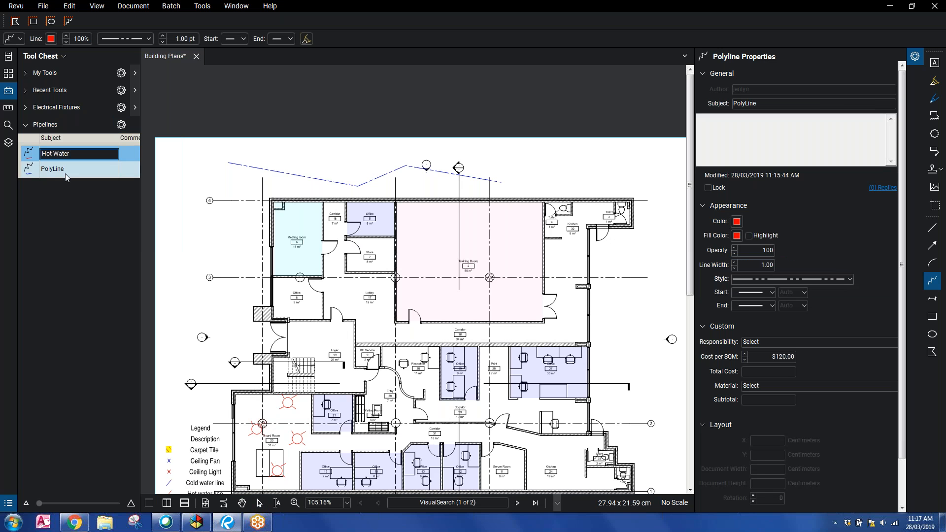
left_click(65, 170)
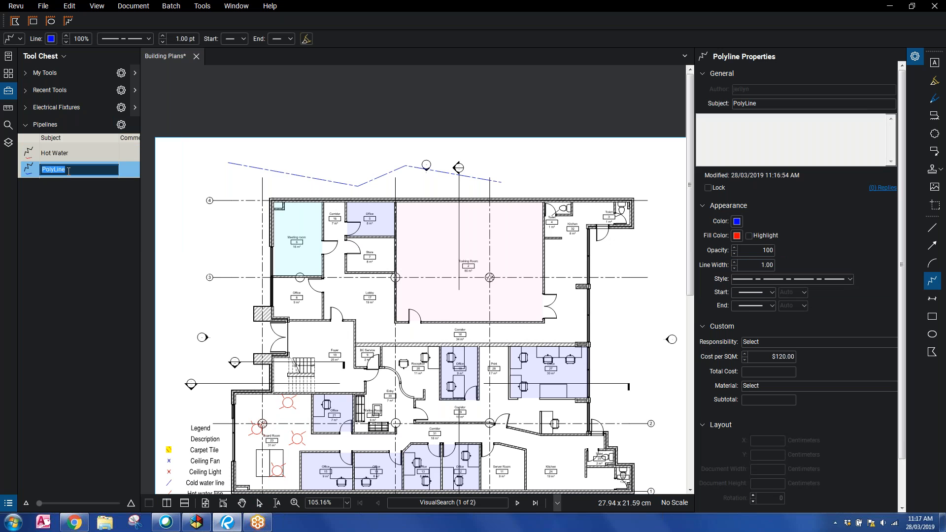
type("Cold Water")
key("Return")
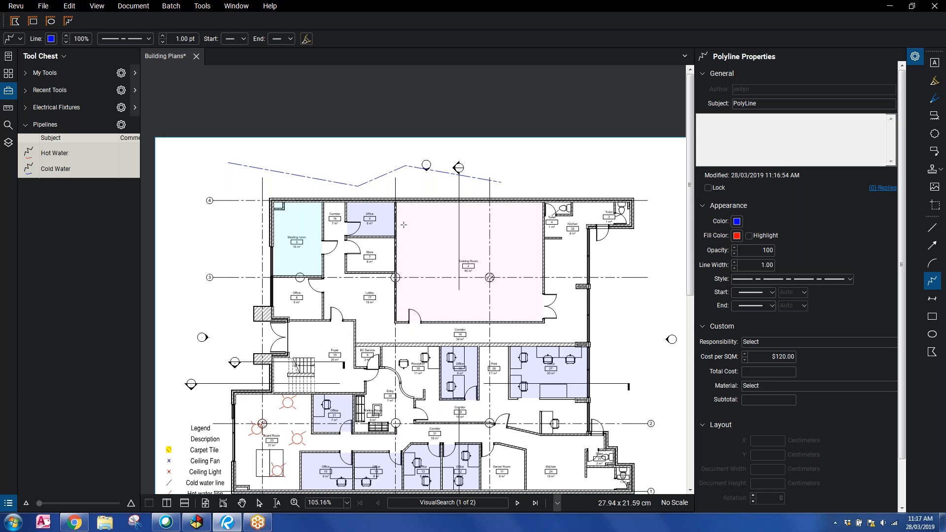
Step: Collapse the Pipelines tool set, leaving the Electrical Fixtures set collapsed as well
scroll(401, 230, "down", 2)
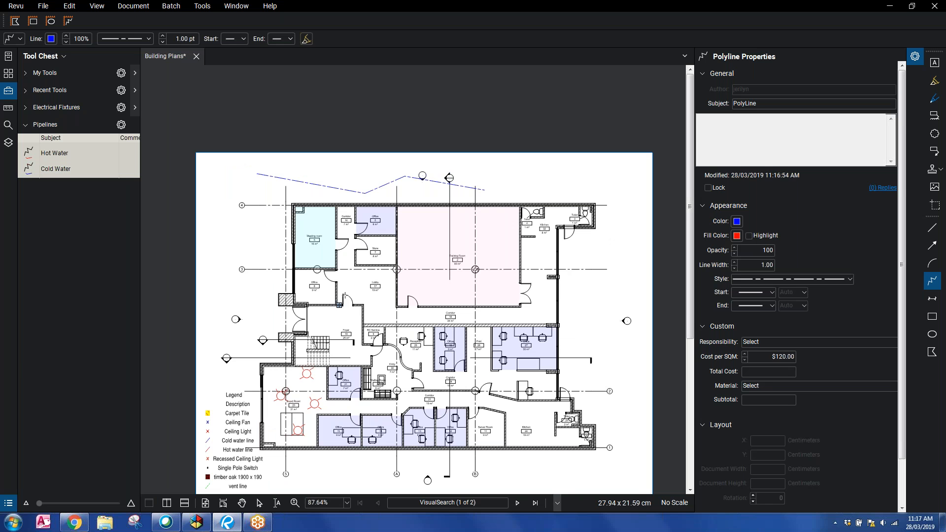
left_click_drag(370, 316, 370, 291)
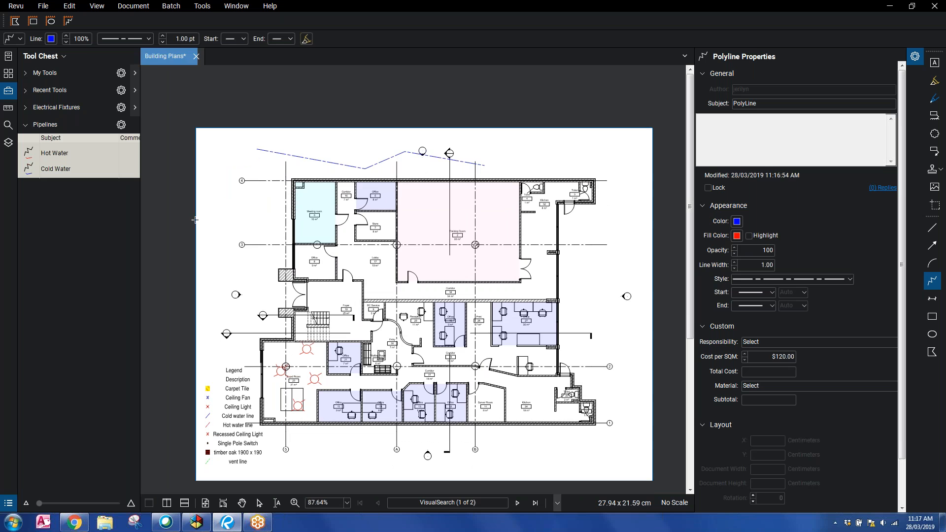
left_click(25, 129)
left_click(26, 129)
left_click(24, 111)
left_click(25, 109)
left_click(24, 127)
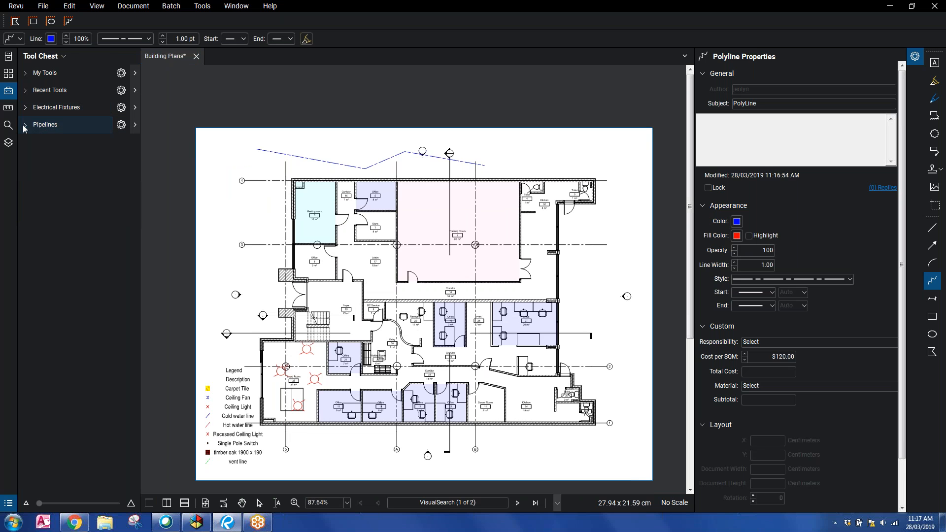
Step: Draw a rectangular area measurement over the Training Room, about 754 cm wide and 607 cm high
scroll(322, 415, "up", 1)
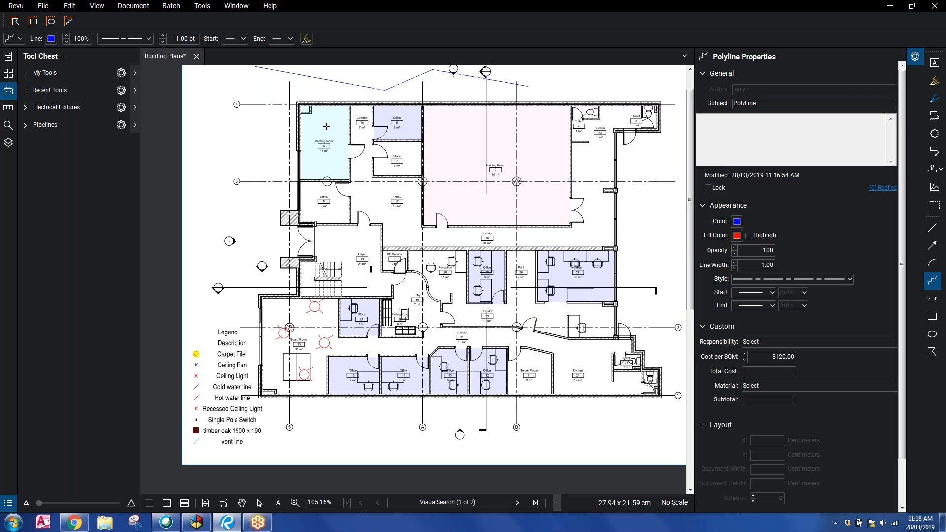
left_click(9, 110)
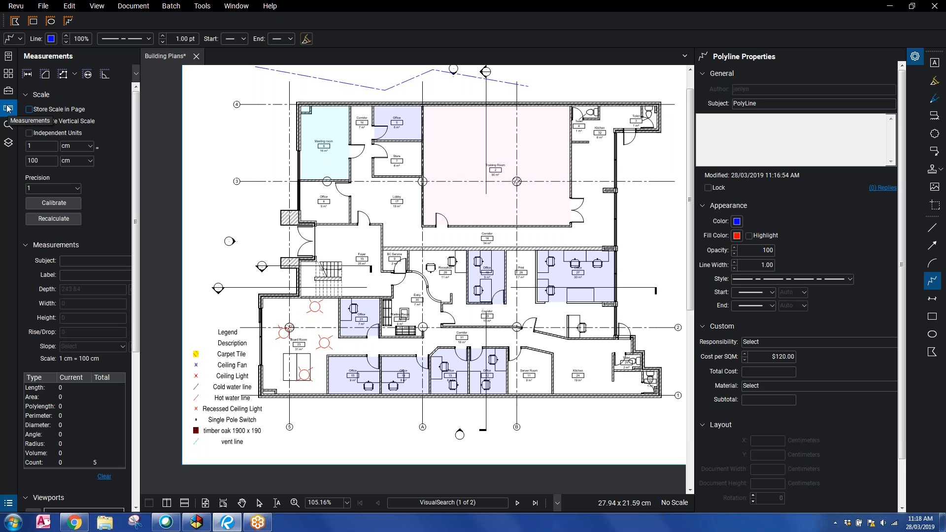
left_click(45, 74)
left_click(424, 105)
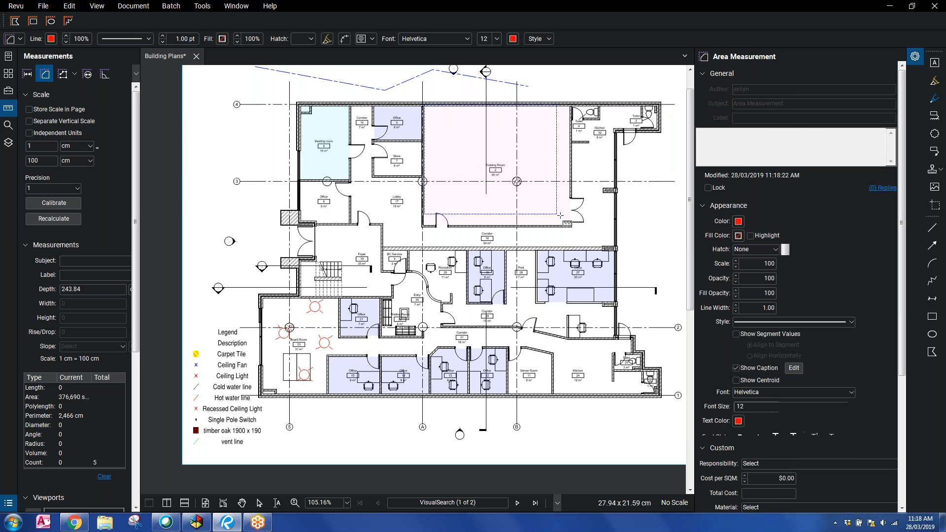
left_click(572, 227)
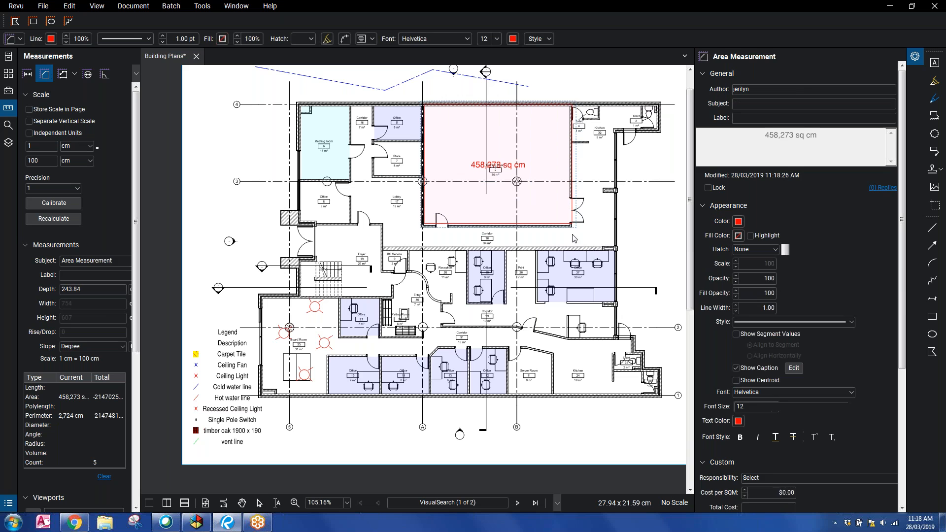
key("Escape")
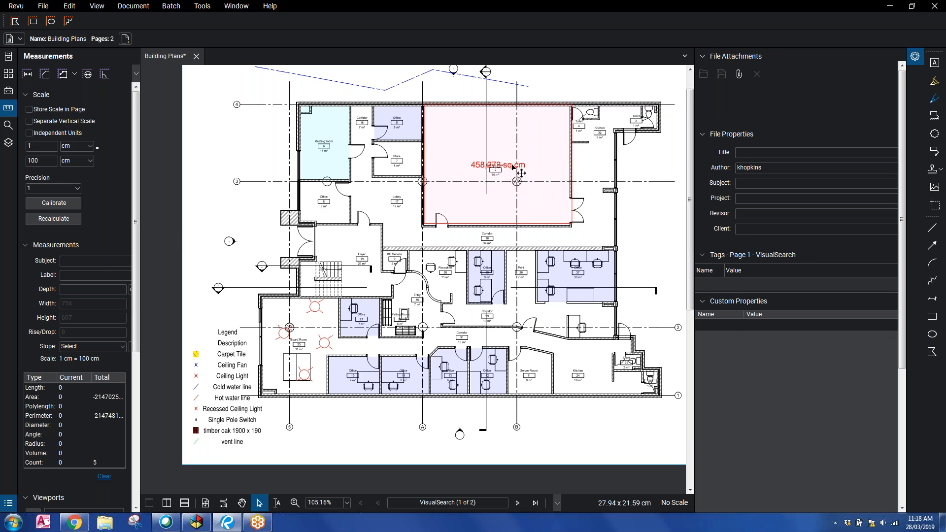
Step: Give the Training Room area measurement a yellow fill with Highlight enabled
left_click(479, 190)
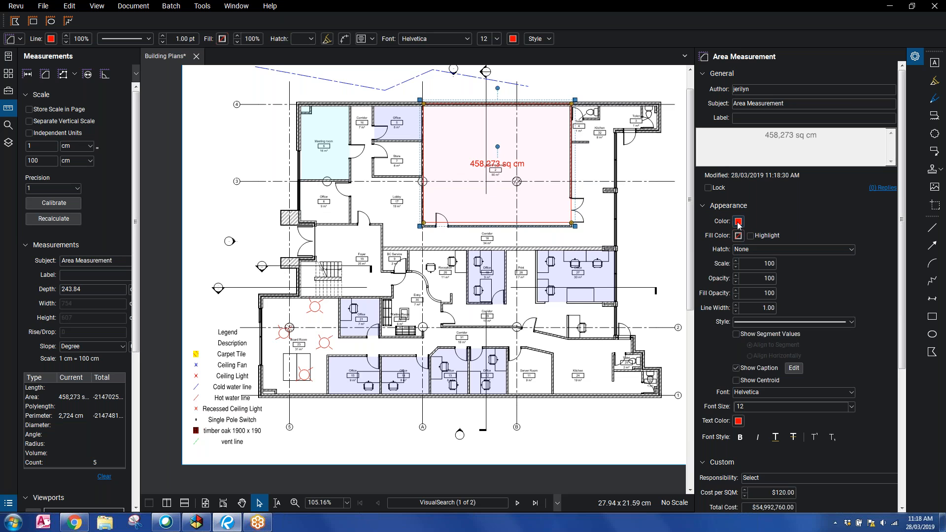
left_click(750, 235)
left_click(738, 236)
left_click(751, 250)
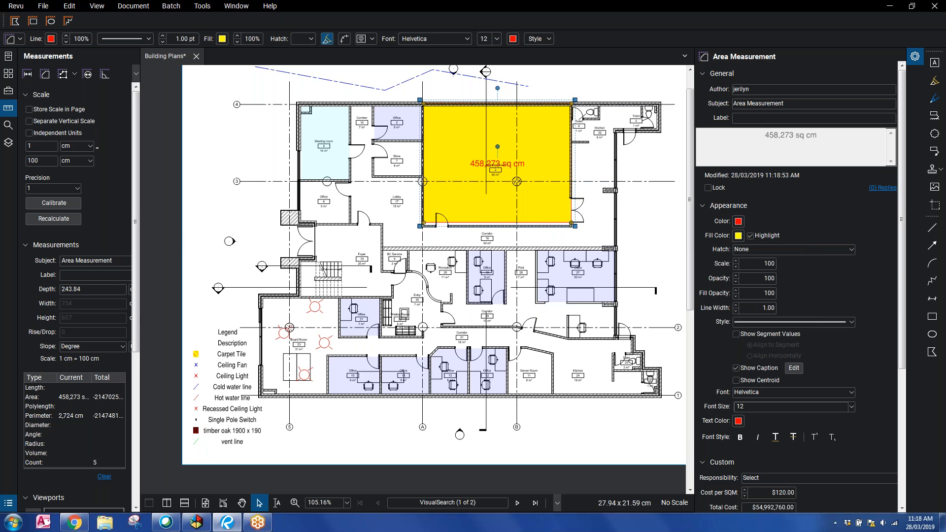
Step: Apply a Vertical hatch to the Training Room area measurement and color the hatch lines black
left_click(754, 249)
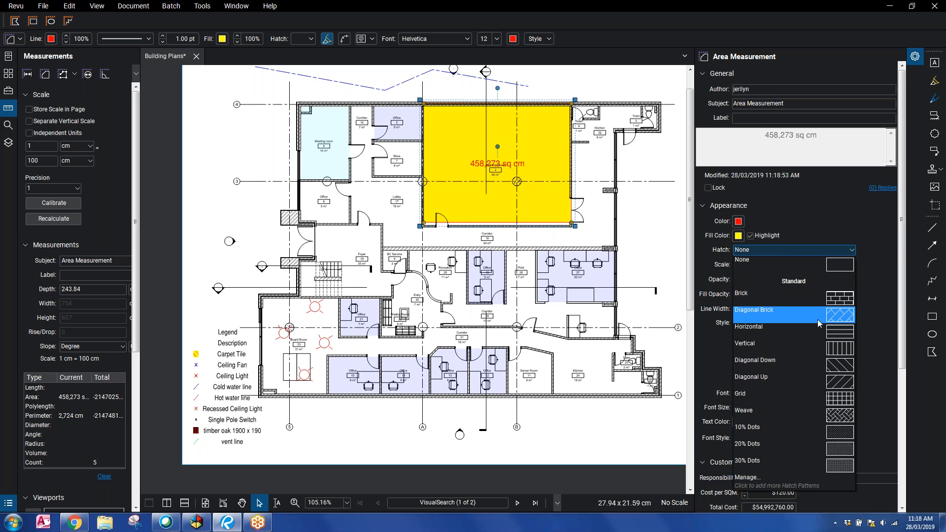
left_click(817, 348)
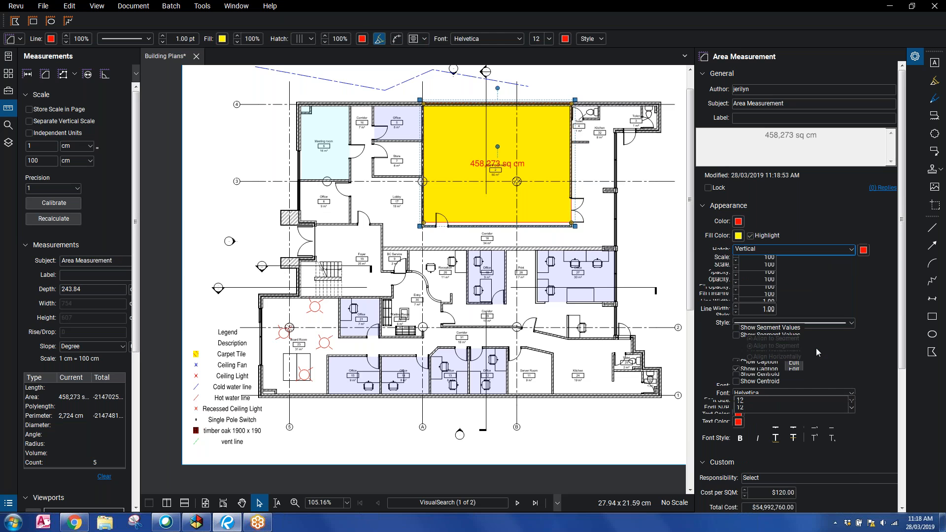
left_click(790, 249)
left_click(790, 250)
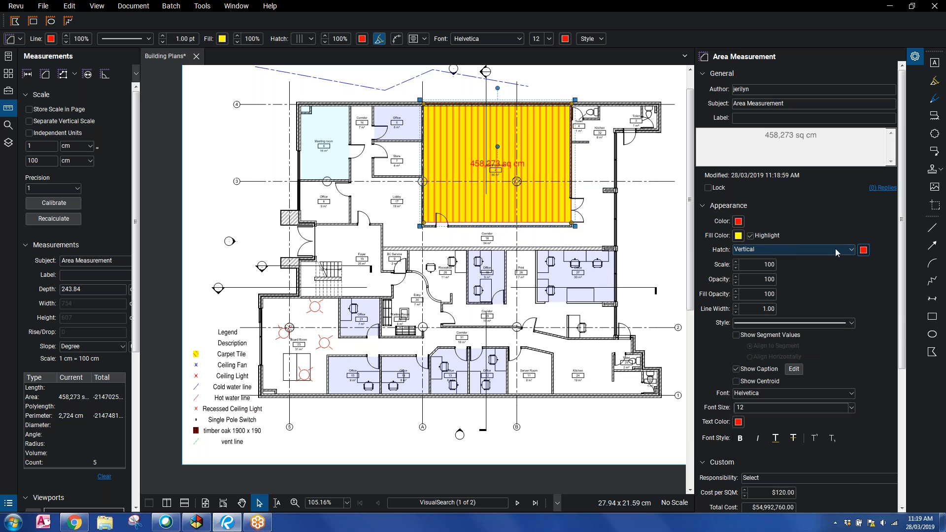
left_click(864, 250)
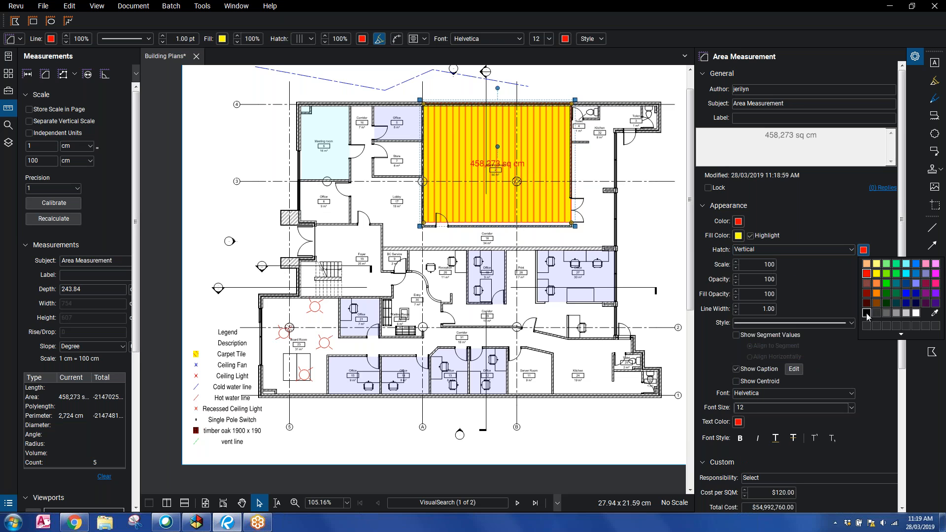
left_click(866, 312)
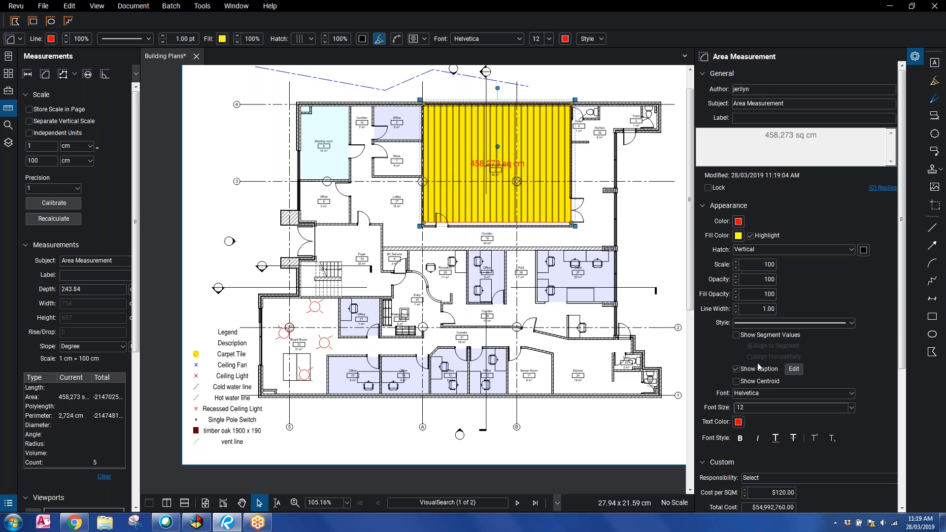
Step: Label the Training Room area measurement "Carpet Tile 500x500" and check the caption on the plan
scroll(787, 282, "down", 3)
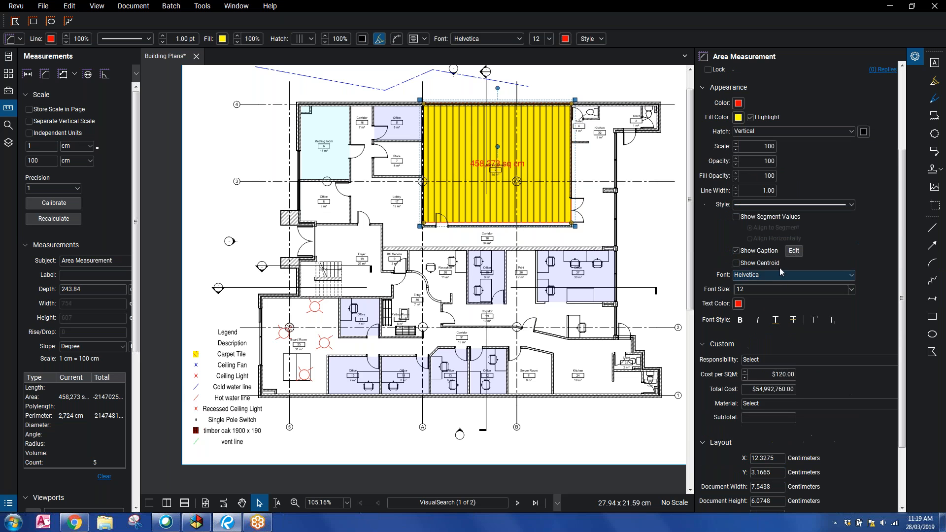
scroll(769, 188, "up", 3)
left_click(756, 118)
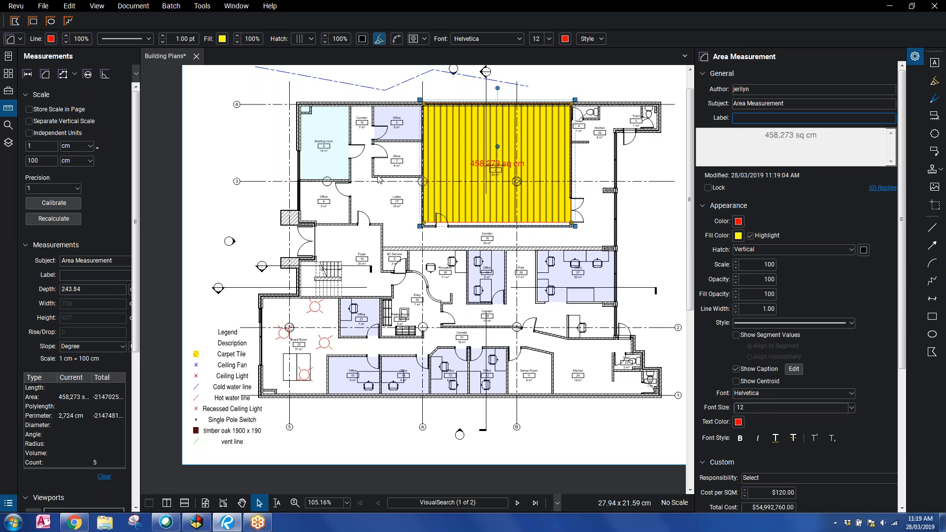
left_click(522, 148)
left_click(818, 121)
type("Carpet T")
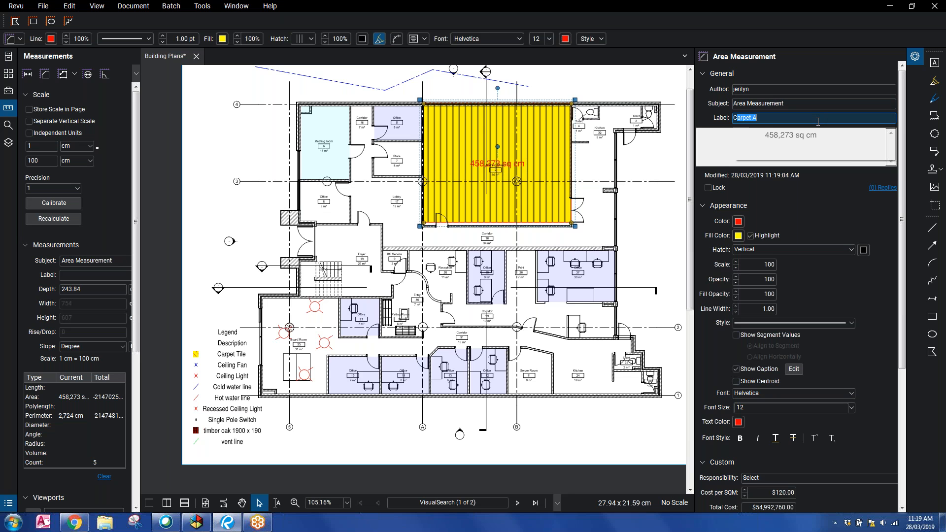
type("ile 500x500")
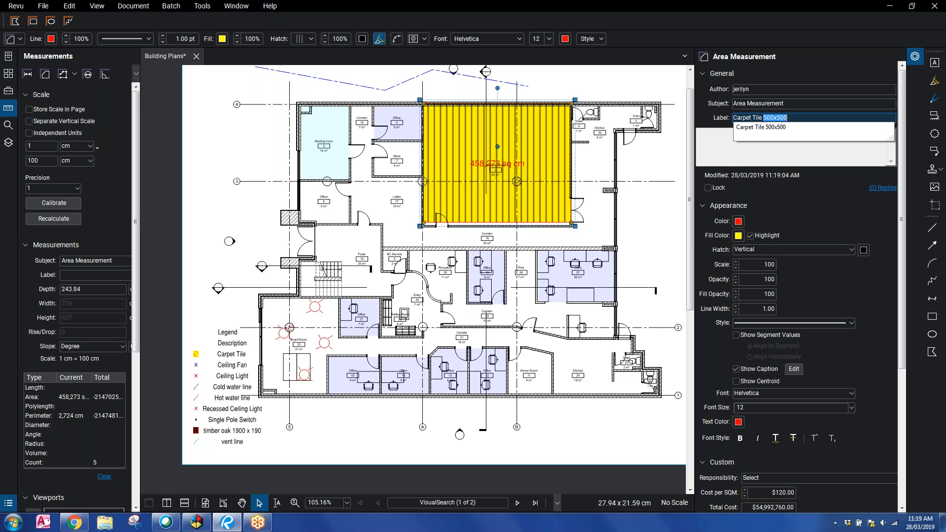
key("Return")
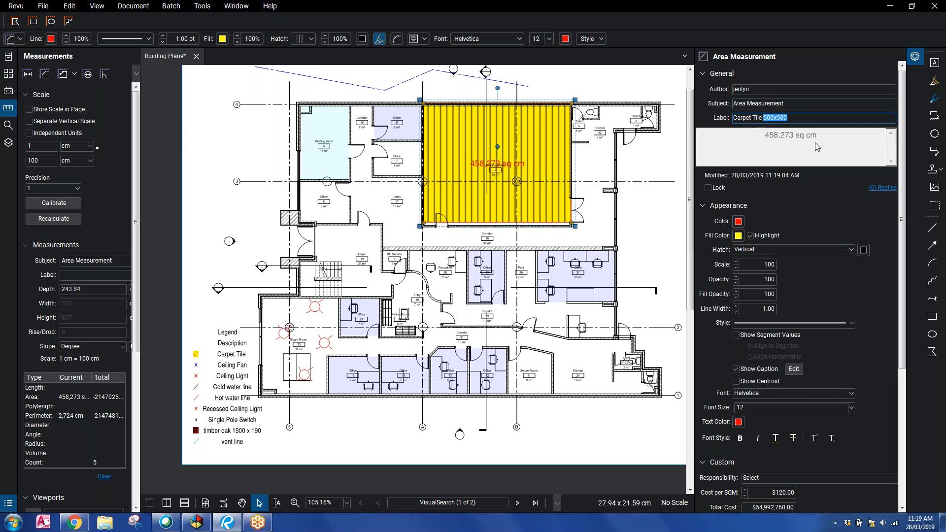
left_click(806, 116)
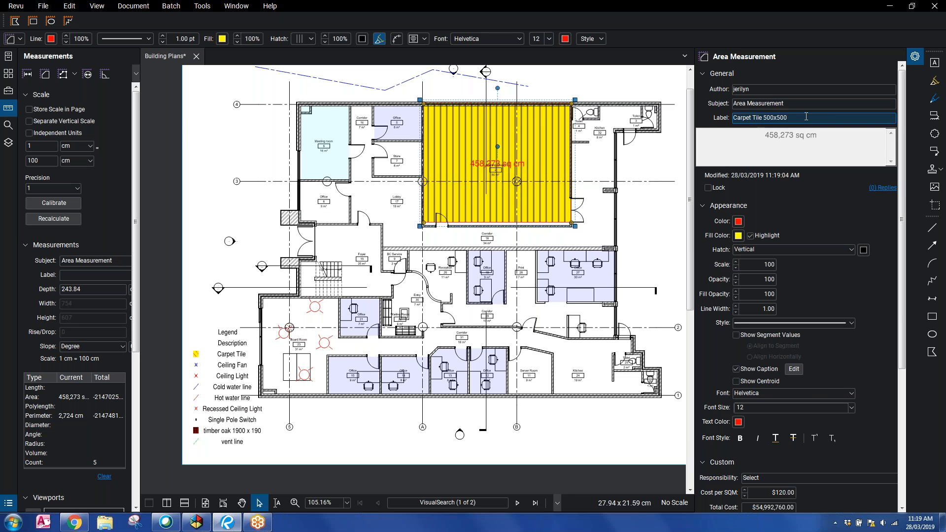
left_click(790, 207)
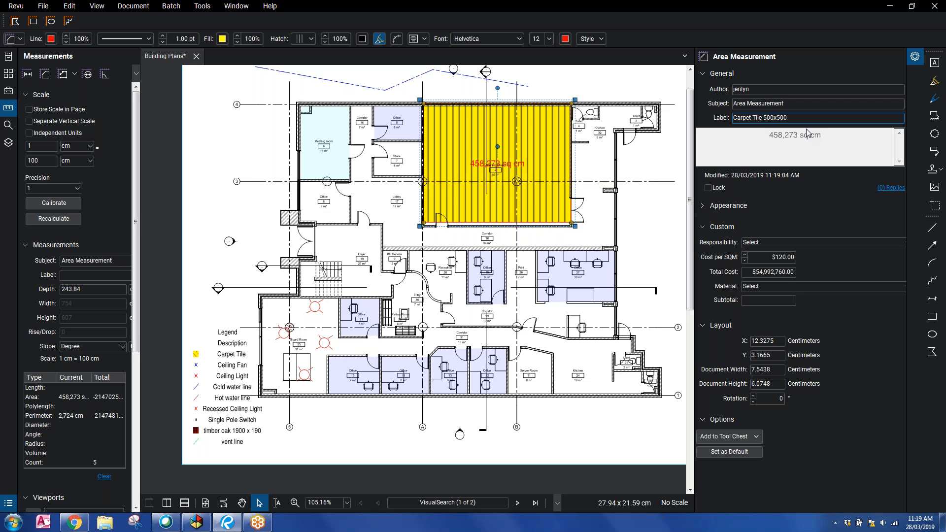
left_click(472, 141)
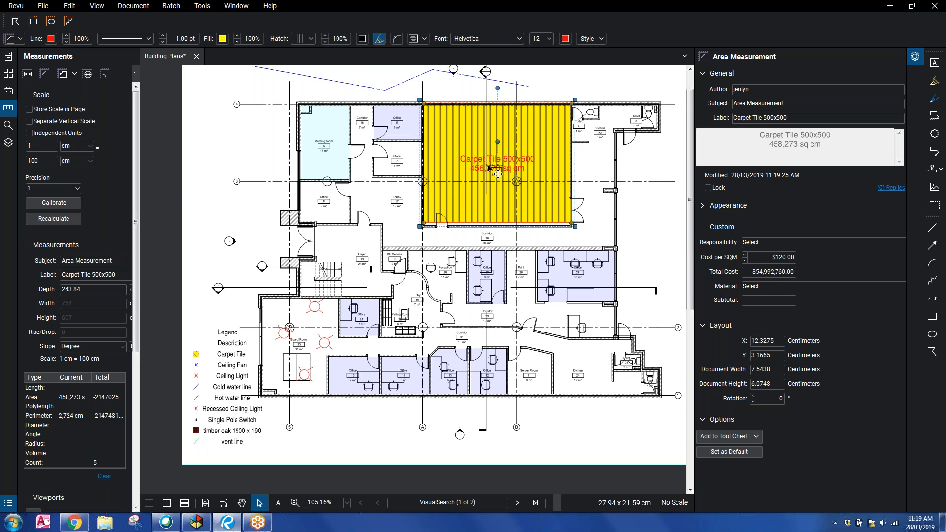
scroll(490, 166, "up", 3)
scroll(490, 166, "up", 2)
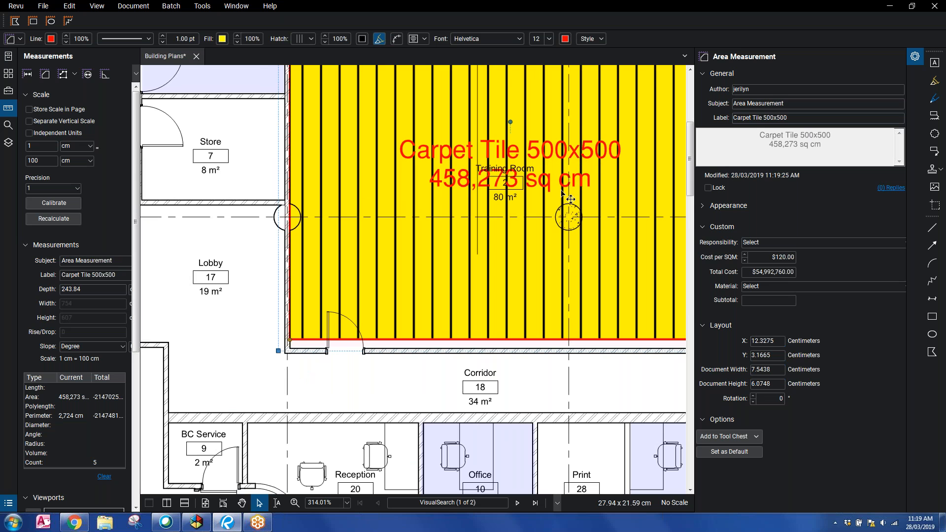
Step: Start a new tool set titled "Flooring" with Display and Relative Path enabled
scroll(572, 197, "down", 2)
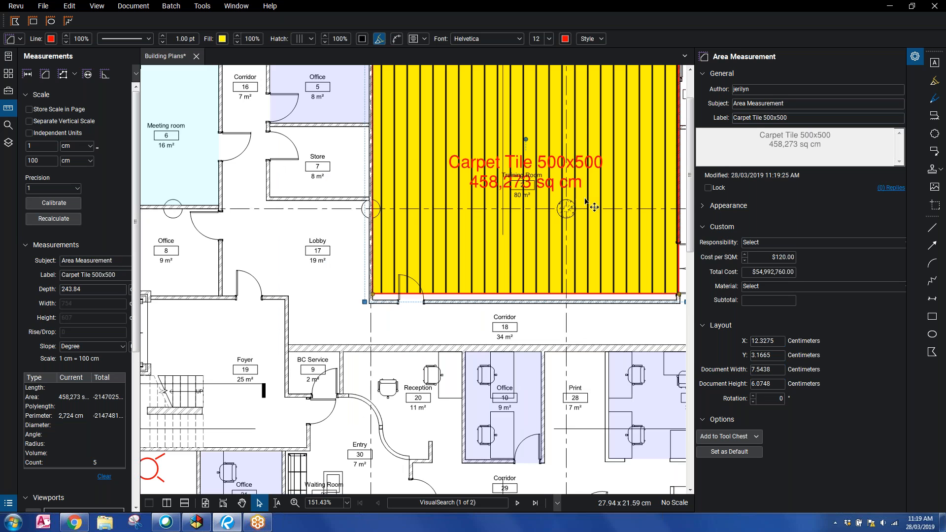
scroll(586, 202, "down", 2)
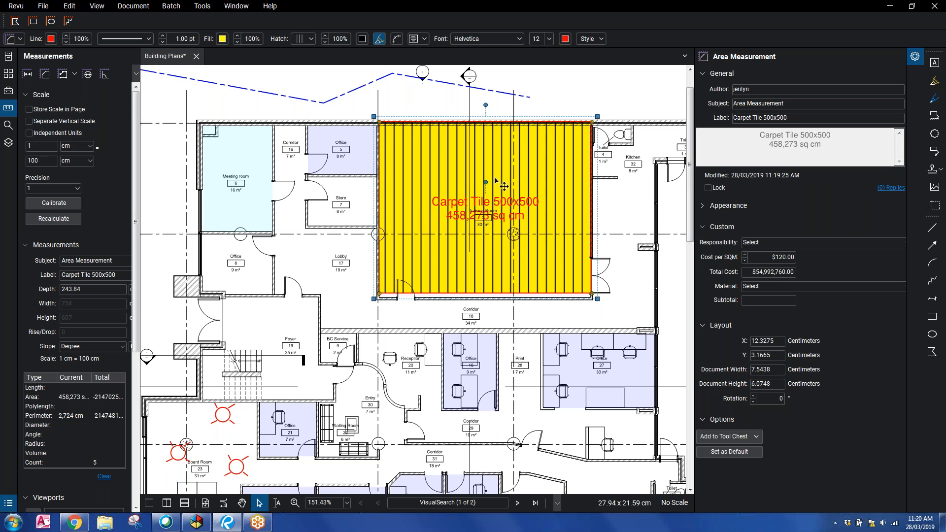
right_click(512, 218)
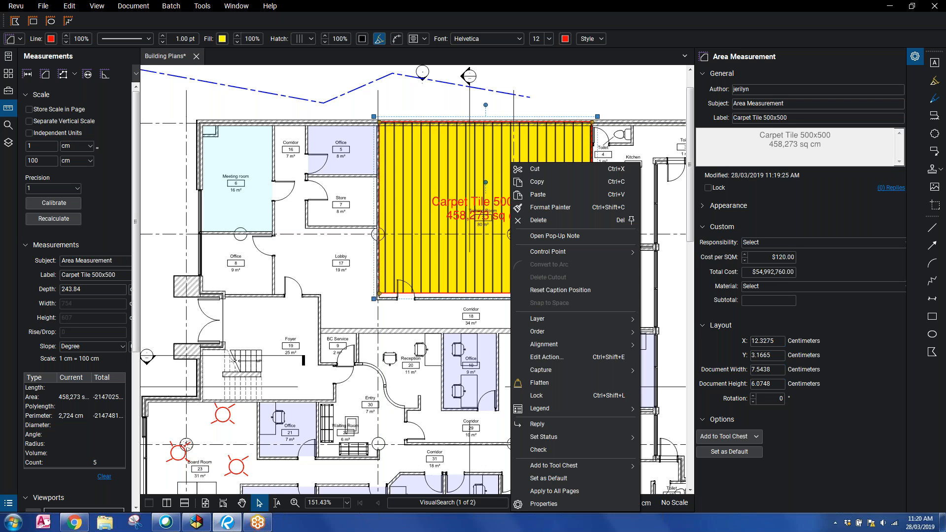
left_click(7, 91)
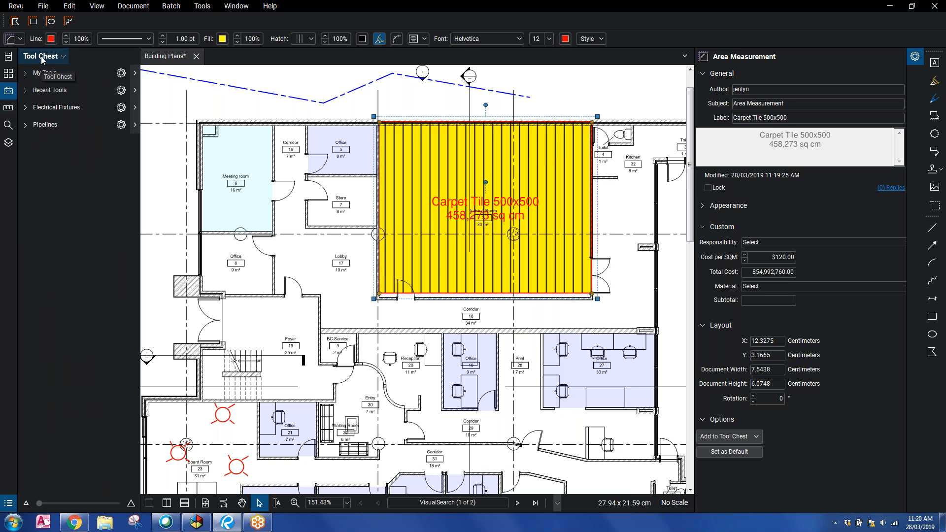
left_click(42, 57)
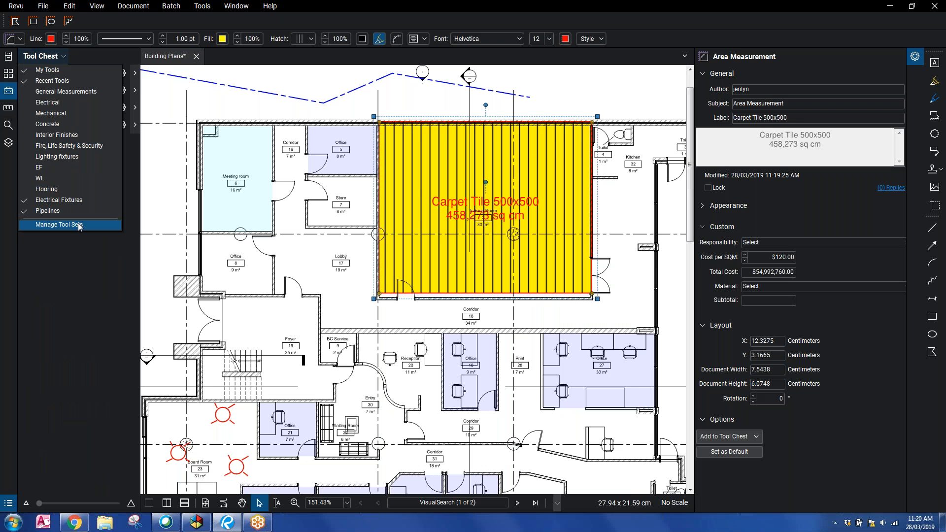
left_click(78, 224)
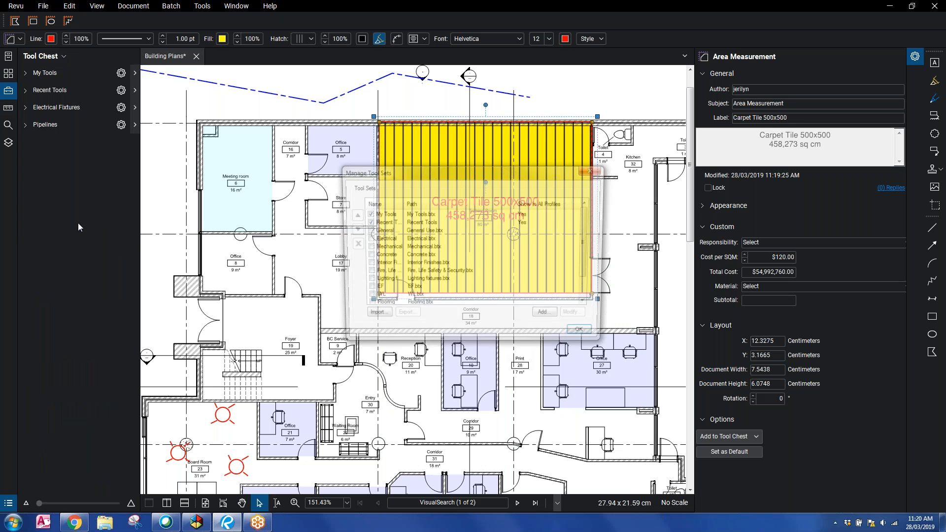
left_click(548, 317)
type("Flooring")
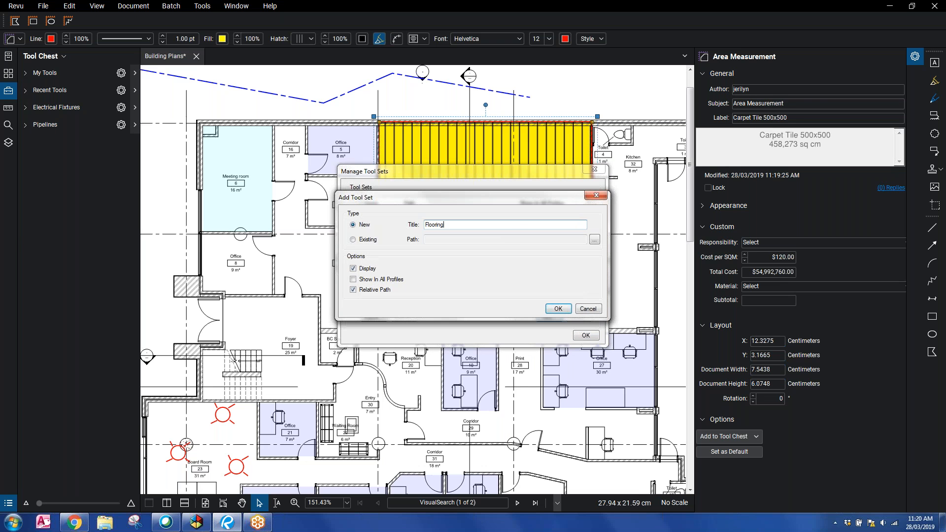
Step: Save the Flooring tool set, overwriting the existing Flooring.btx, and close the tool set manager
left_click(559, 307)
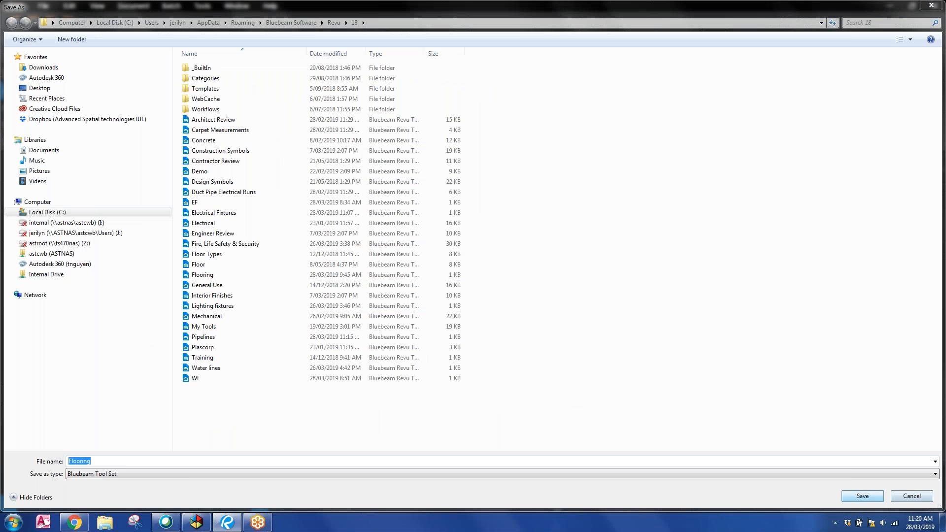
key("Return")
left_click(508, 263)
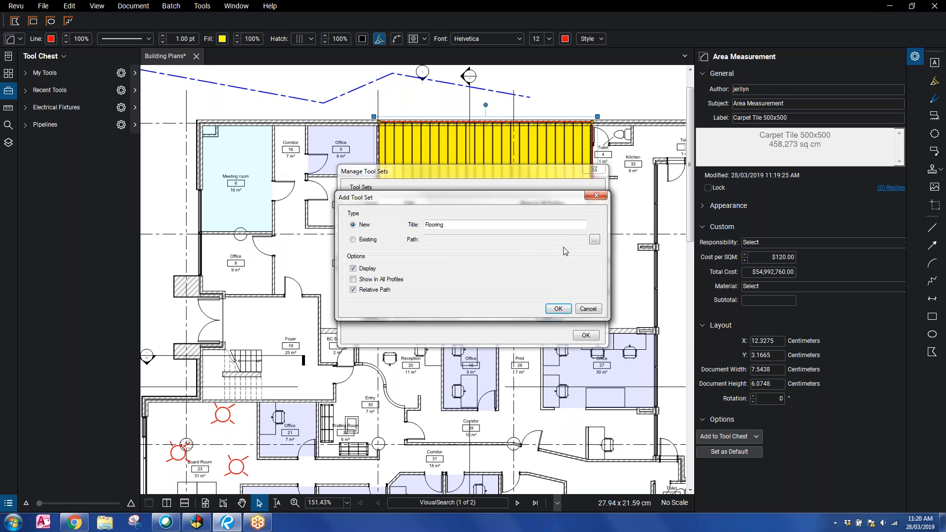
key("Return")
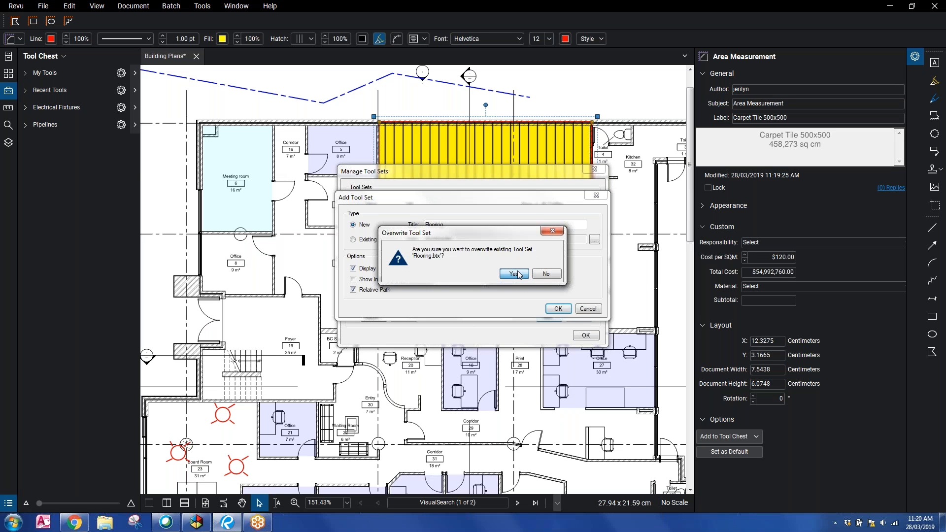
left_click(515, 273)
left_click(585, 337)
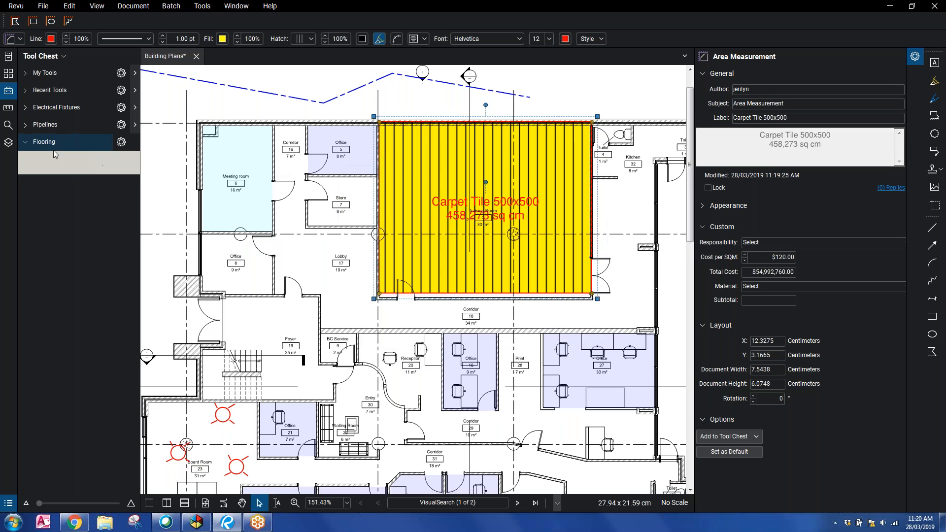
Step: Add the hatched Training Room area measurement to the Flooring tool set
right_click(414, 148)
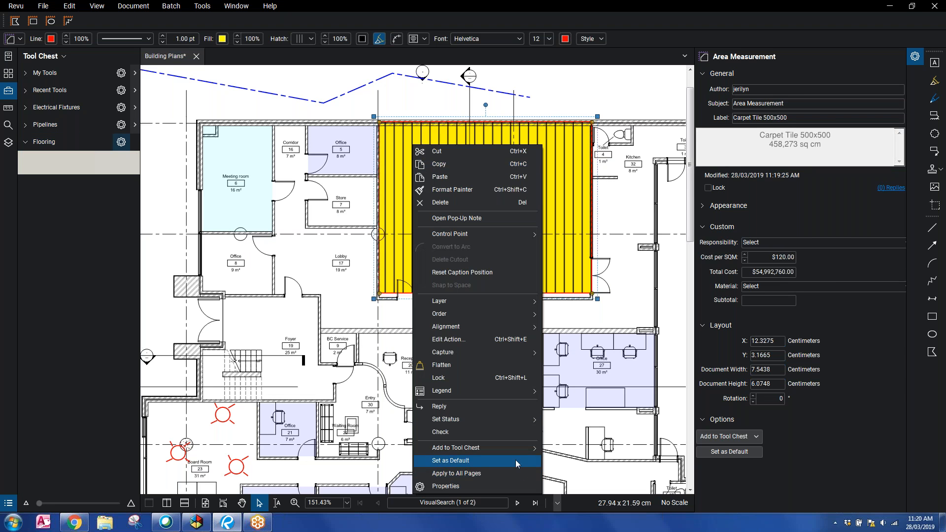
mouse_move(516, 442)
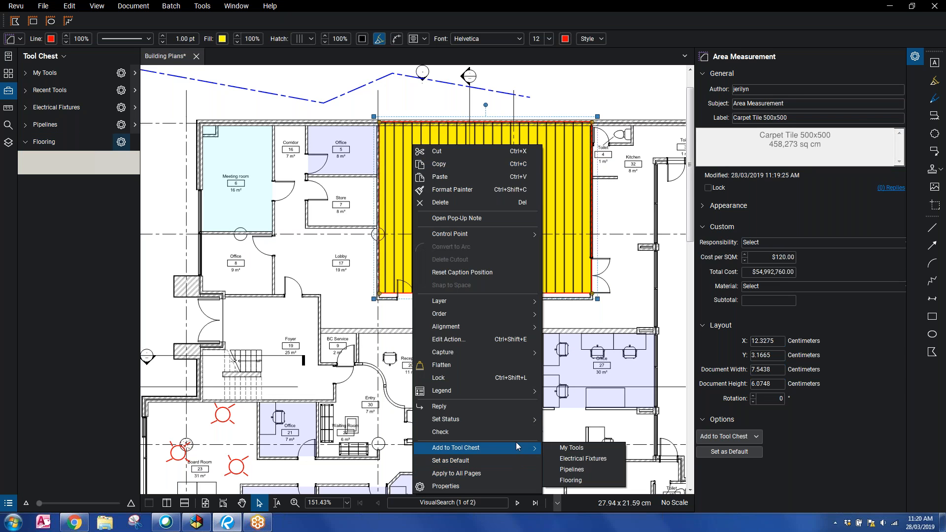
left_click(579, 483)
Step: Test the stored carpet tile tool without placing a copy, and switch it to Properties Mode
left_click(35, 164)
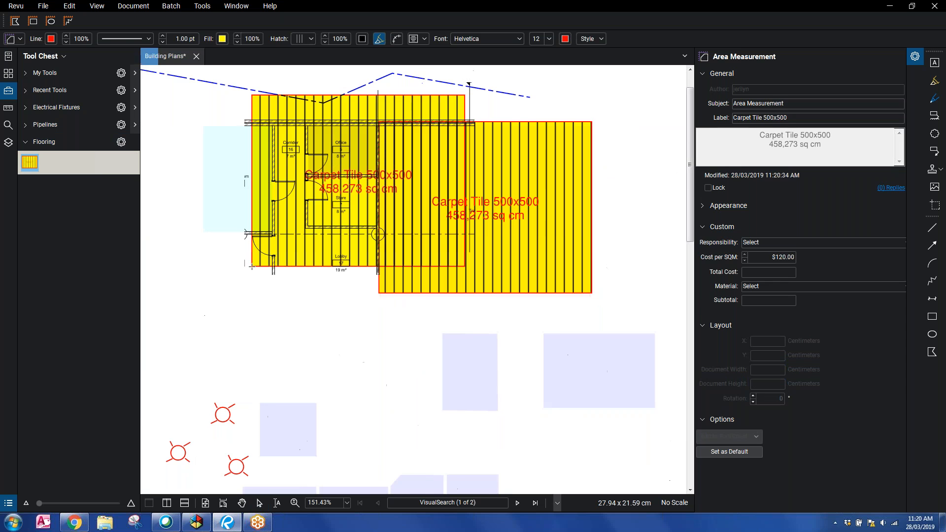
key("Escape")
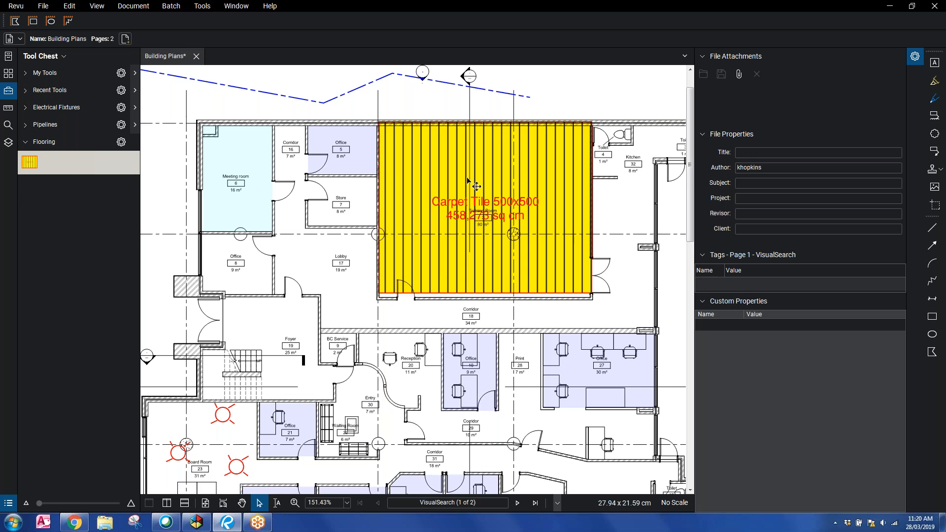
left_click(33, 169)
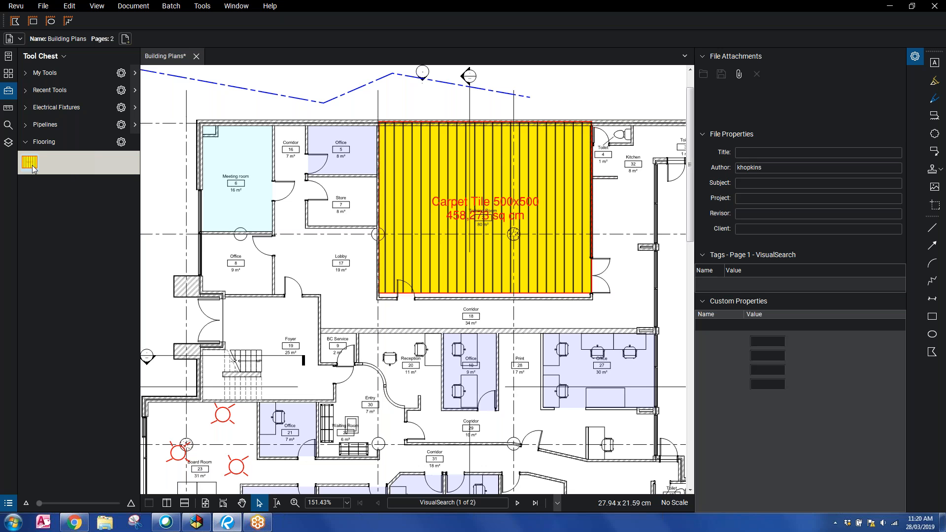
right_click(33, 169)
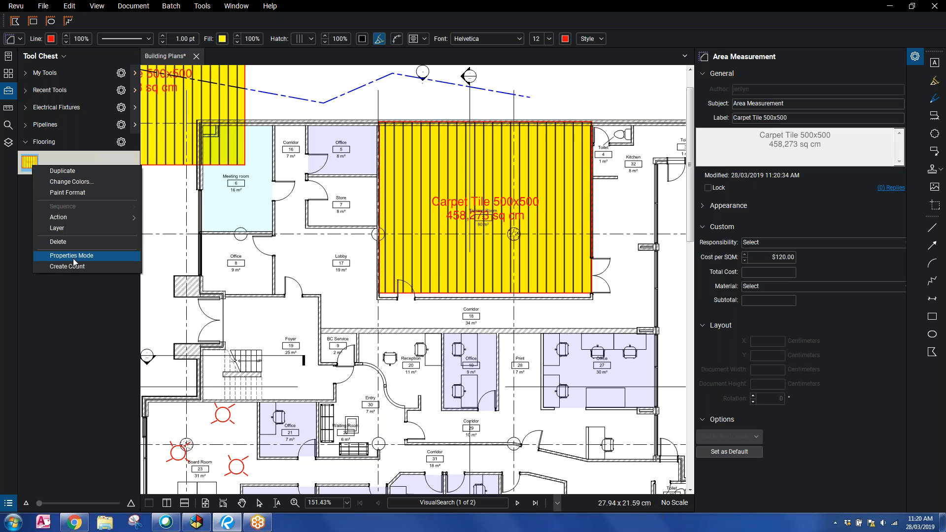
left_click(72, 256)
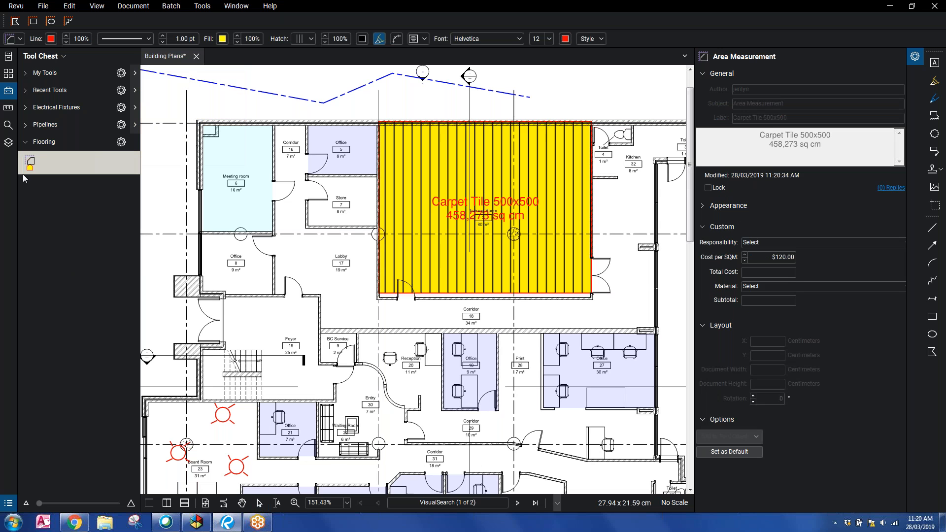
Step: Show the Flooring tool set in detail view and rename its tool's subject to "Carpet Tiles"
left_click(121, 142)
left_click(136, 173)
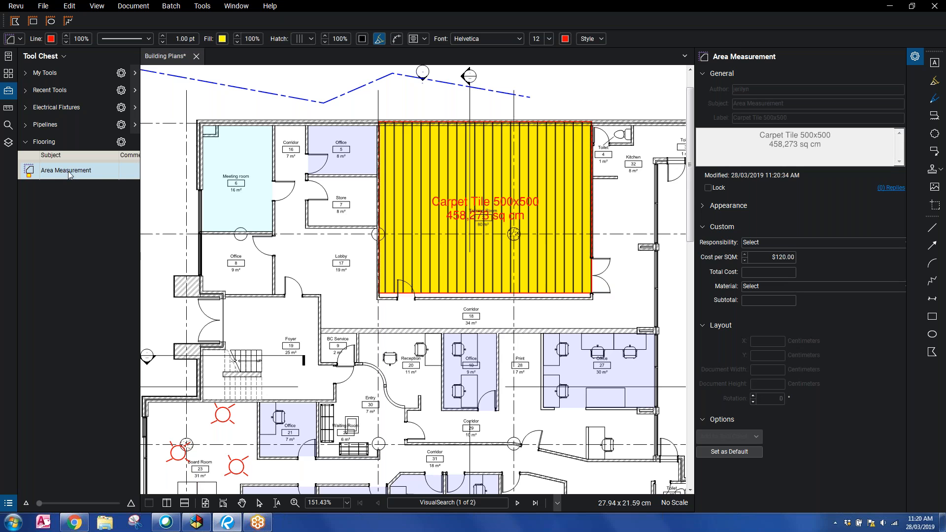
double_click(104, 178)
type("Carpet Tiles")
key("Return")
left_click(69, 195)
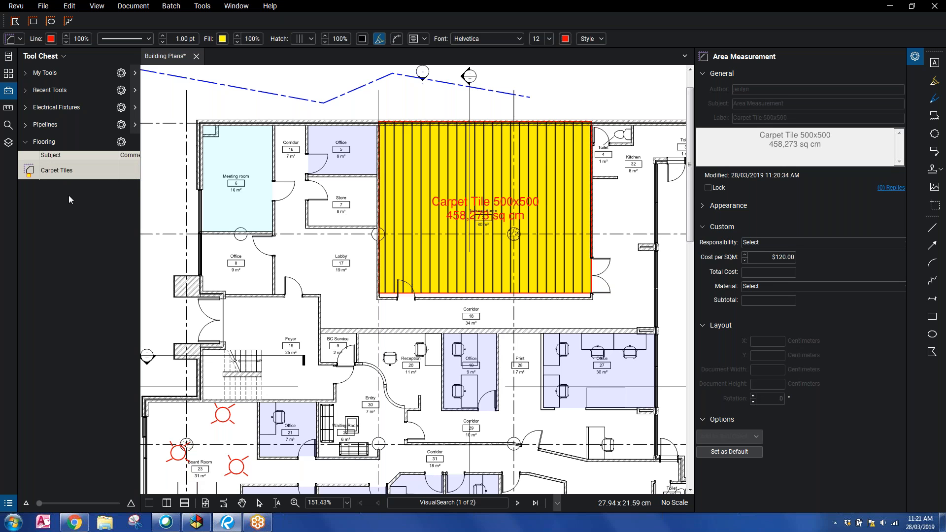
Step: Use the Carpet Tiles tool to draw a rectangular area measurement over Office 8, about 55,152 sq cm
left_click(38, 176)
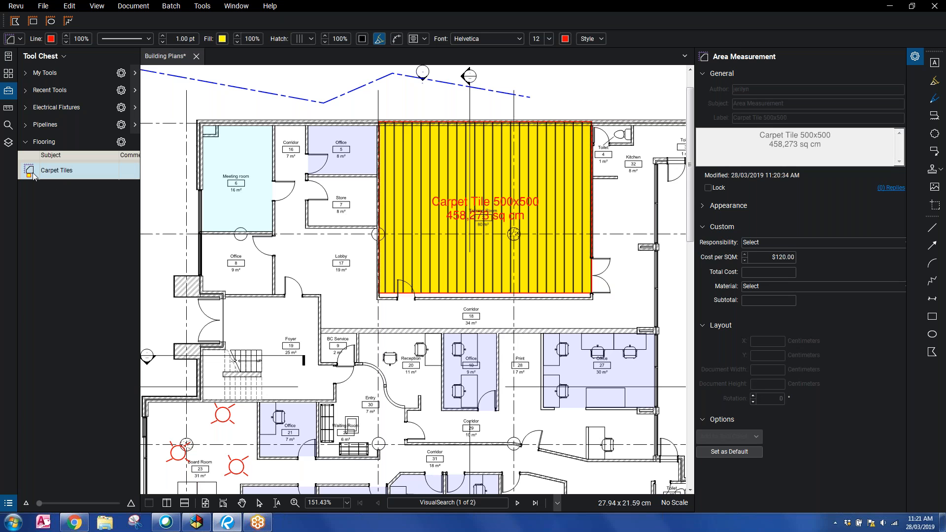
left_click(33, 176)
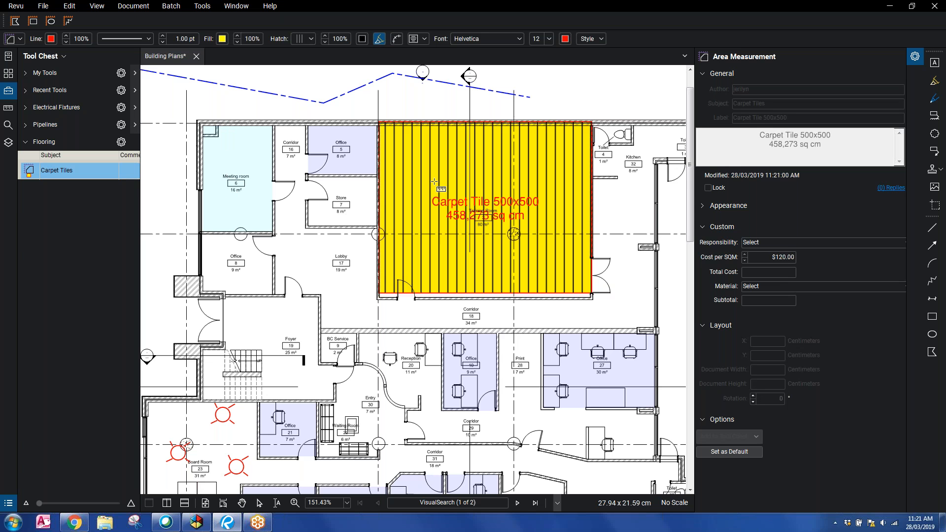
left_click_drag(201, 233, 274, 295)
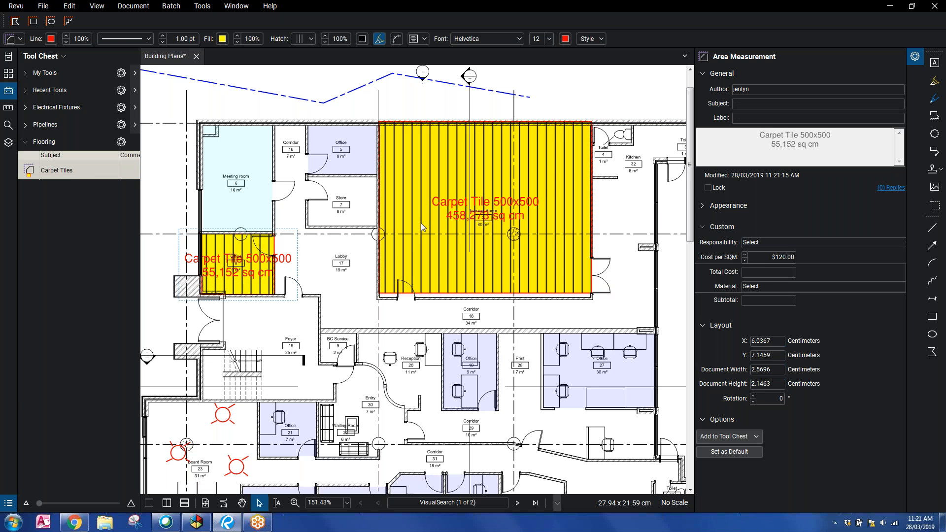
left_click(317, 254)
Step: Set the caption font size of the Office 8 area measurement to 7
left_click(238, 266)
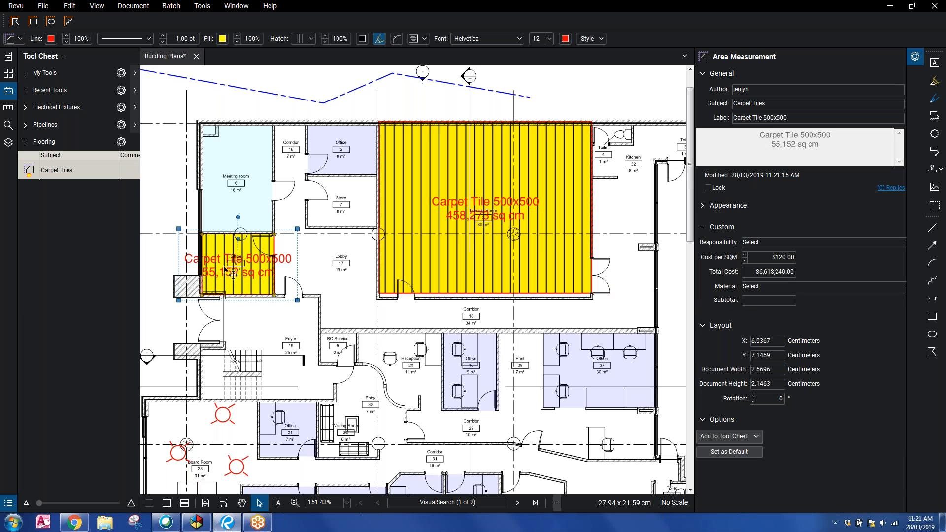
left_click(911, 62)
left_click(911, 63)
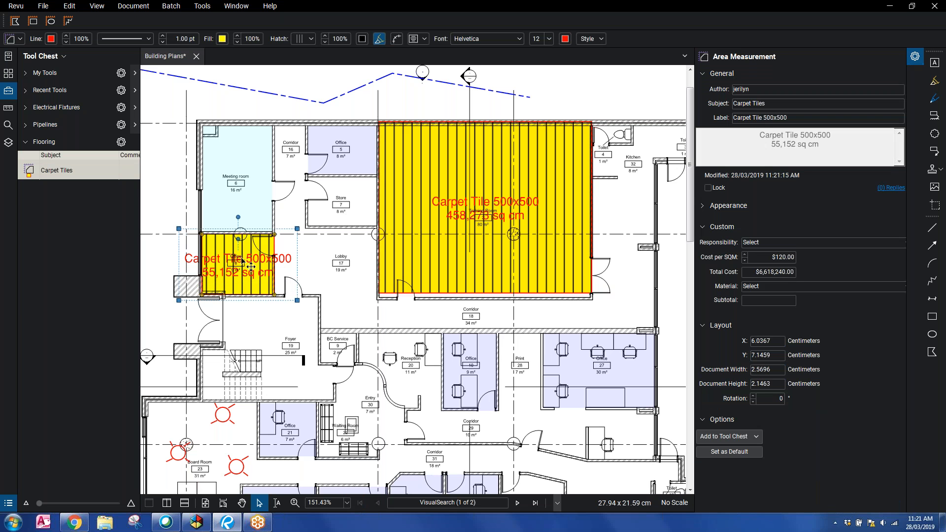
left_click(703, 207)
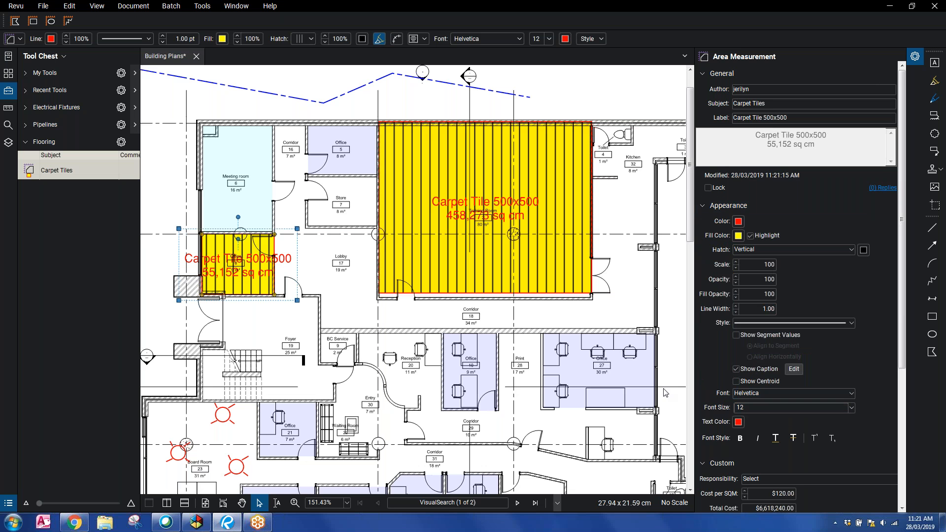
left_click(851, 408)
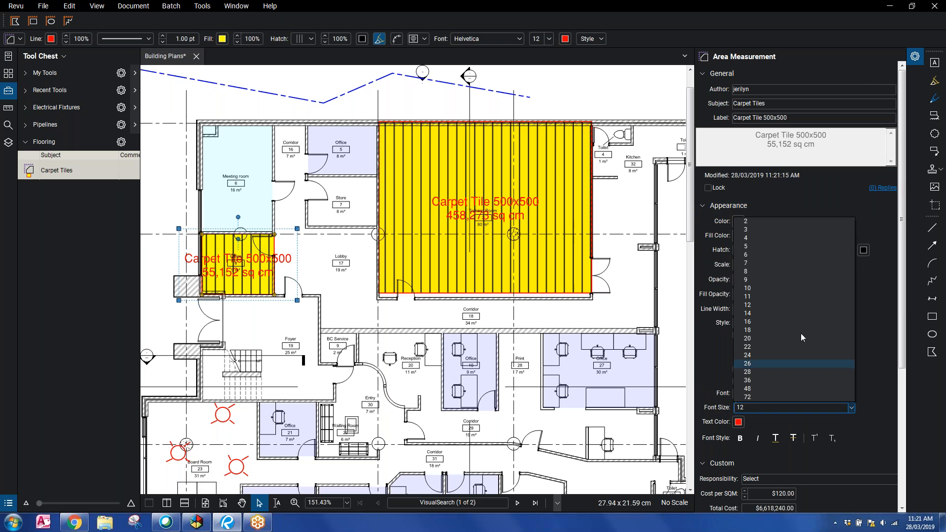
left_click(774, 264)
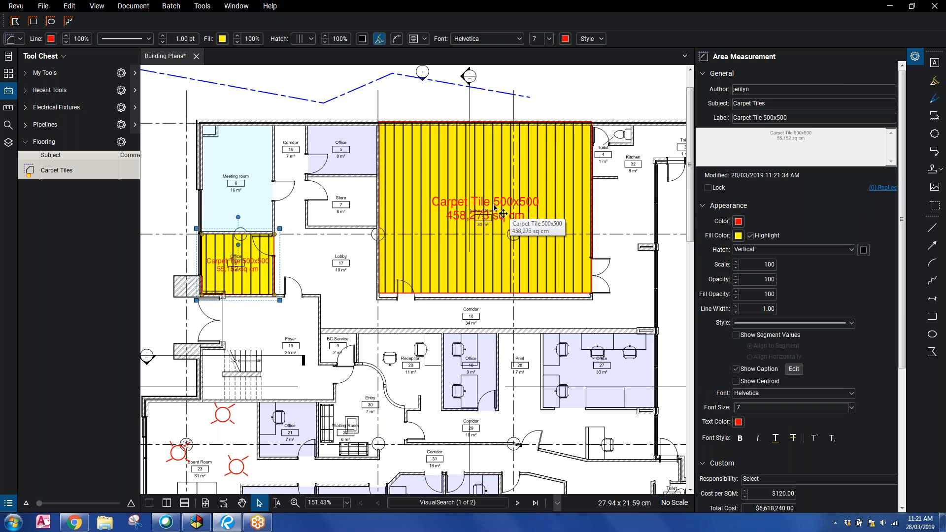
Step: Move the Training Room measurement's caption up and to the left, clear of the room label, and clear the selection
left_click_drag(502, 203, 480, 183)
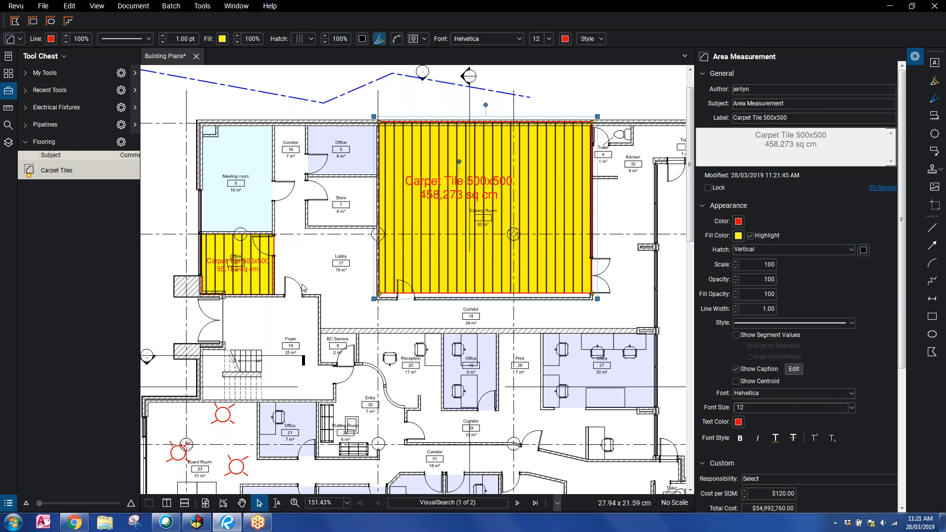
left_click(253, 271, "shift")
key("Escape")
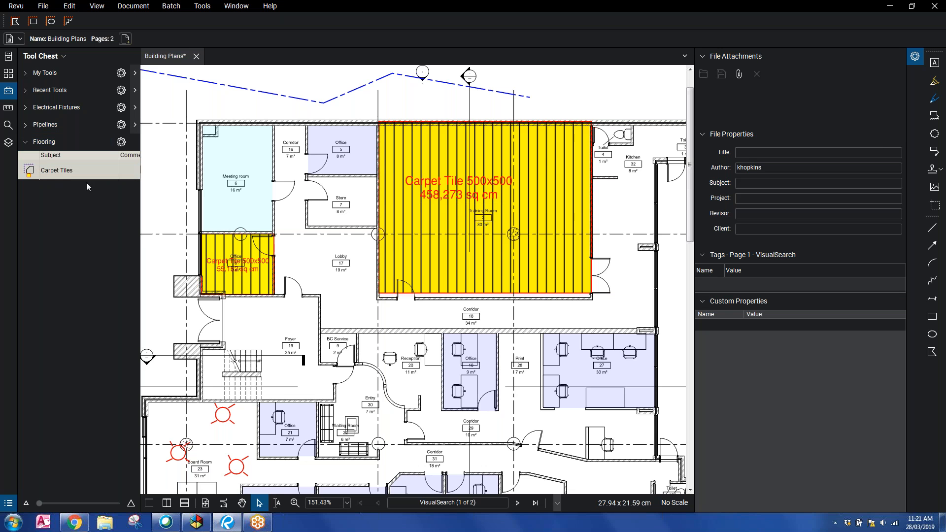
Step: Draw a rectangular area measurement with the standard Area tool over Office 5, about 253 cm wide and 174 cm high
left_click(70, 179)
left_click(9, 108)
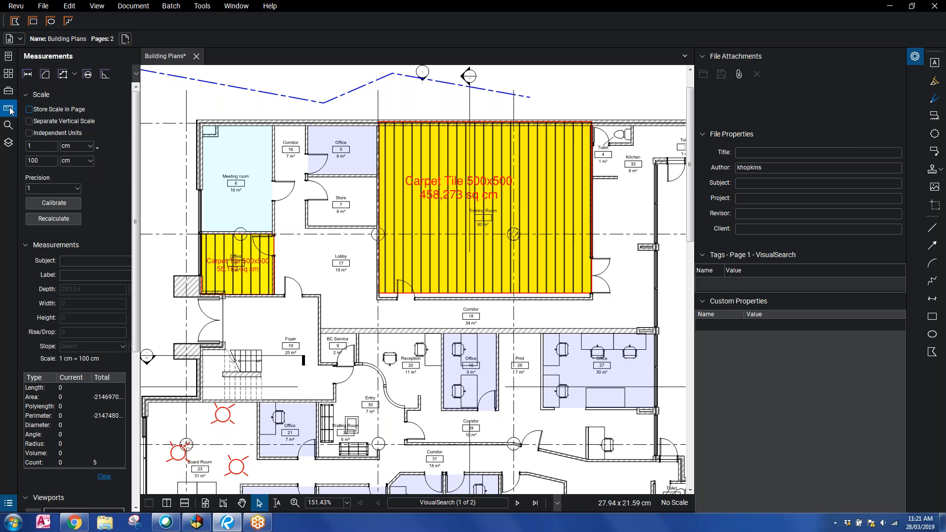
left_click(46, 75)
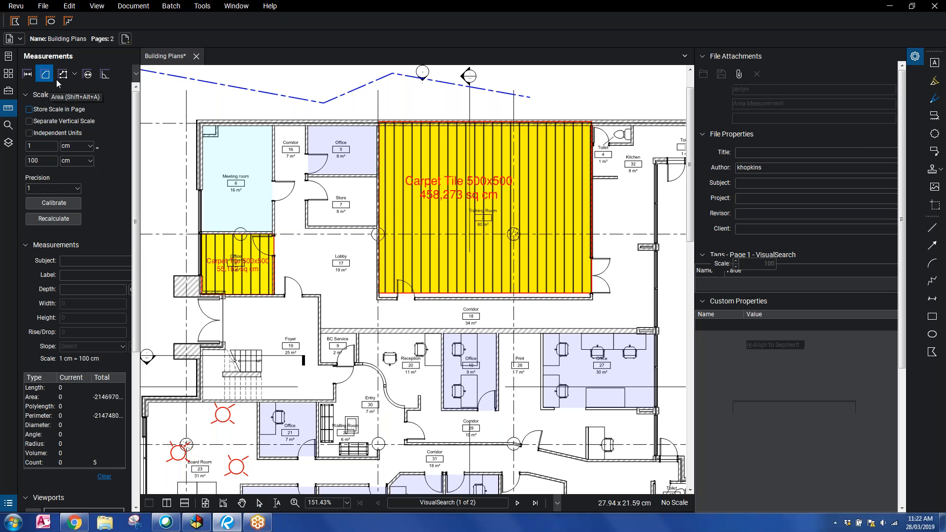
left_click_drag(306, 123, 378, 171)
double_click(378, 172)
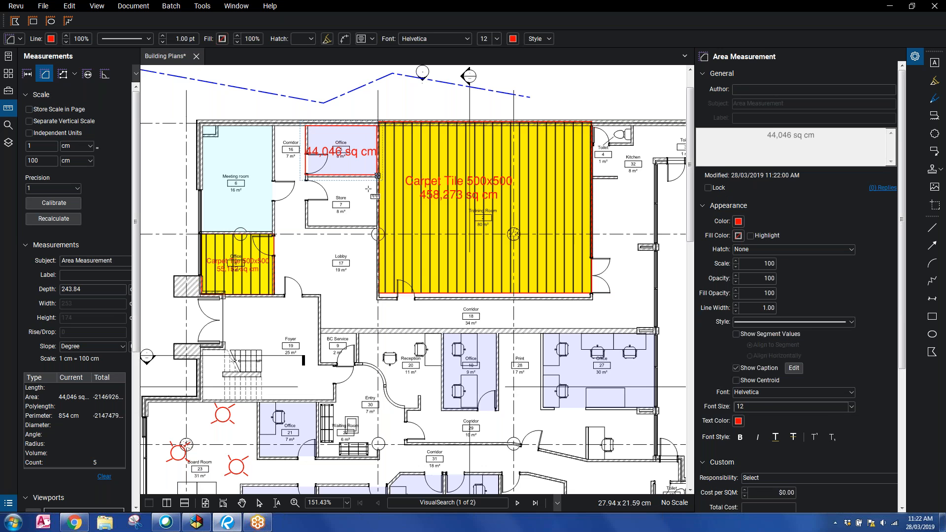
Step: Set the caption font size of the Office 5 area measurement to 8
left_click(358, 154)
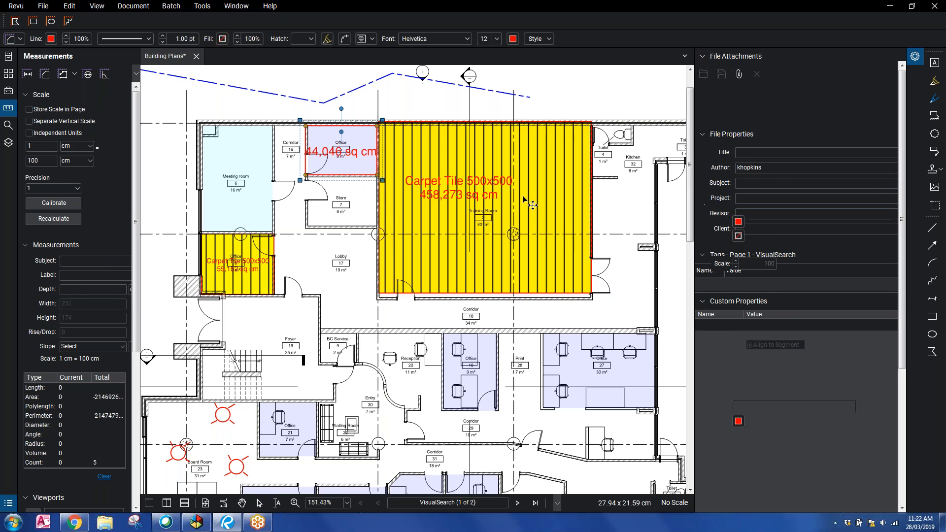
double_click(749, 407)
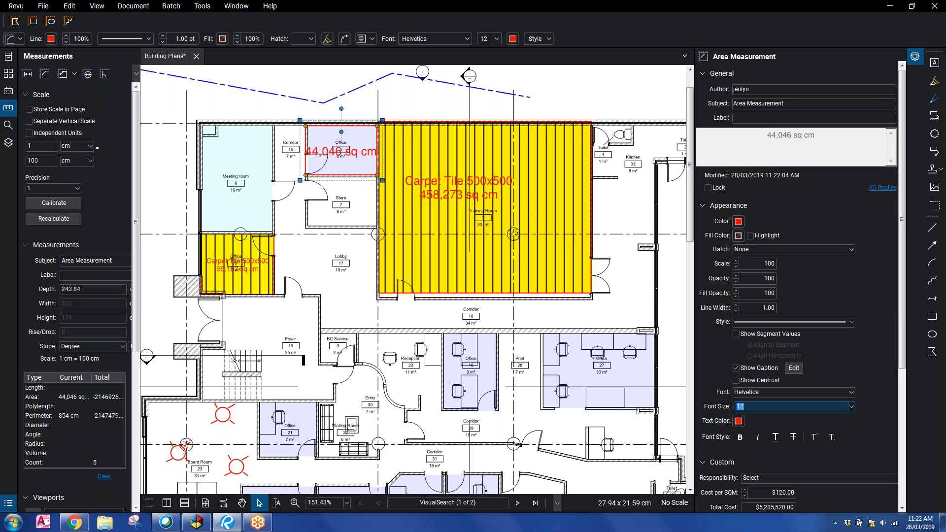
left_click(851, 409)
left_click(768, 270)
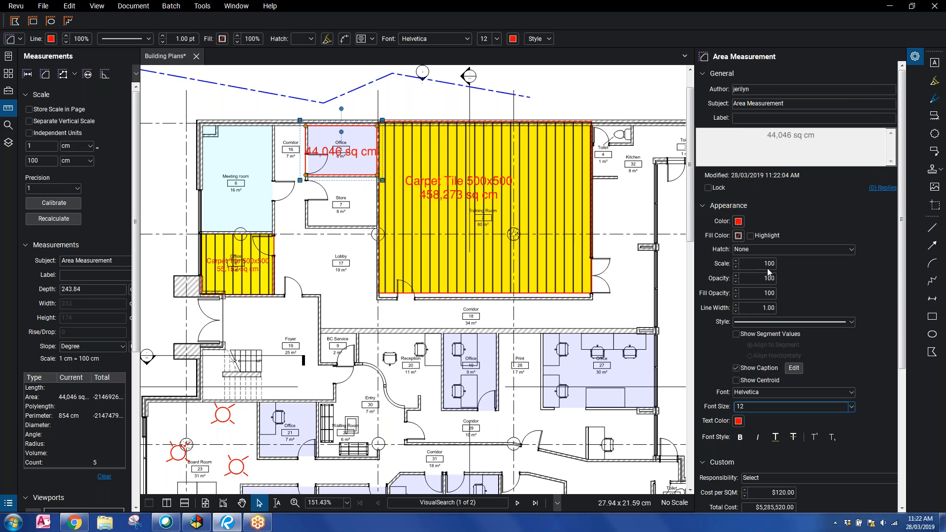
Step: Give the Office 5 measurement a dark red line and fill with Highlight on, and make its caption text white
left_click(738, 221)
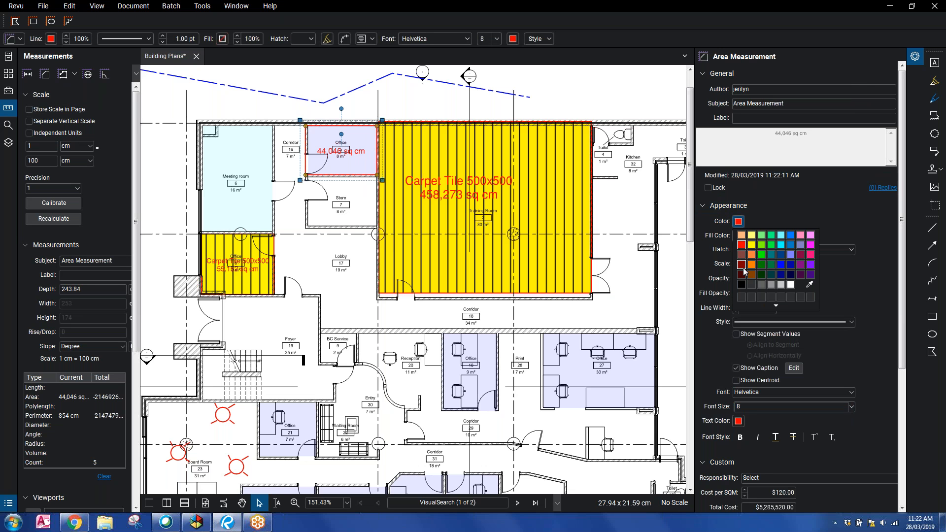
left_click(742, 265)
left_click(739, 235)
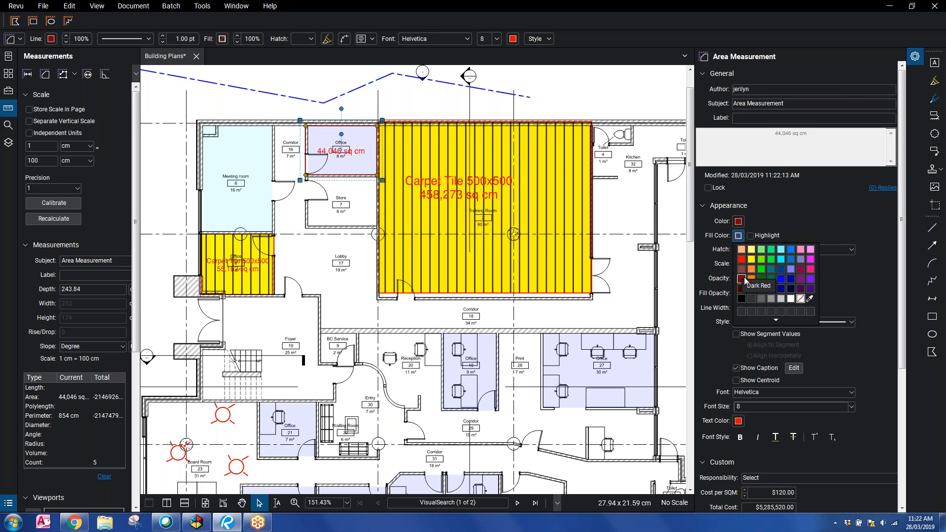
left_click(744, 279)
left_click(750, 236)
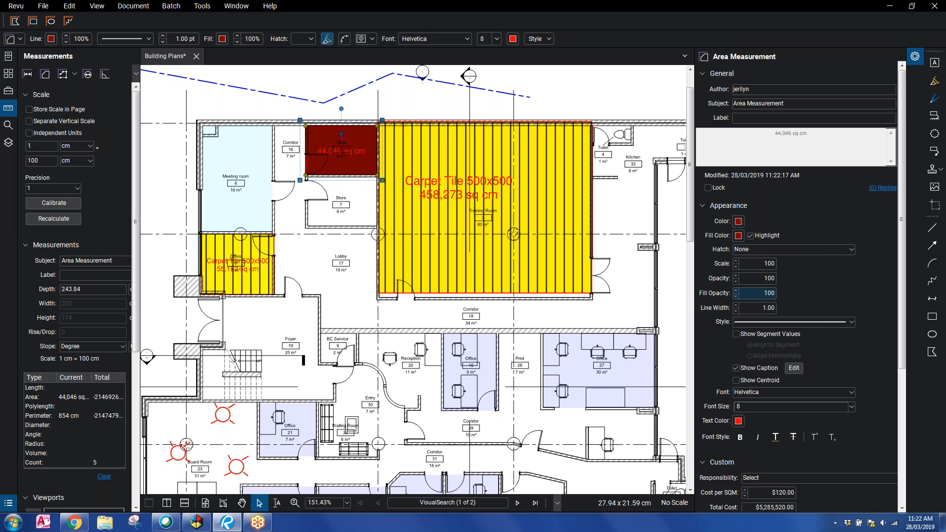
left_click(739, 420)
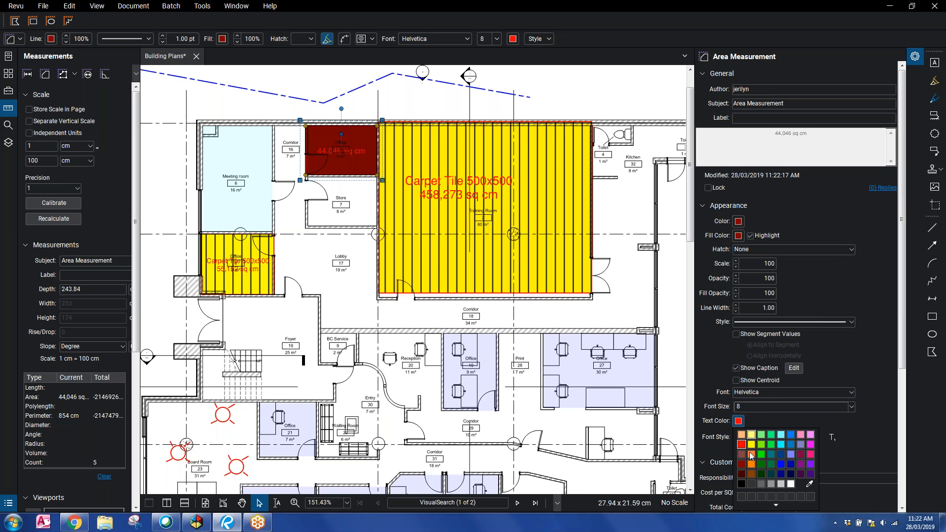
left_click(791, 484)
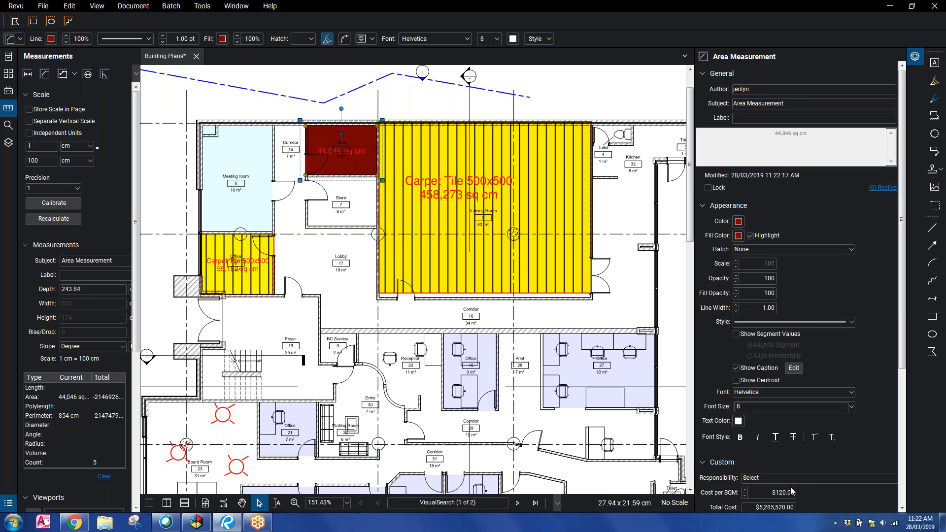
Step: Add the dark red Office 5 area measurement to the Flooring tool set
right_click(359, 168)
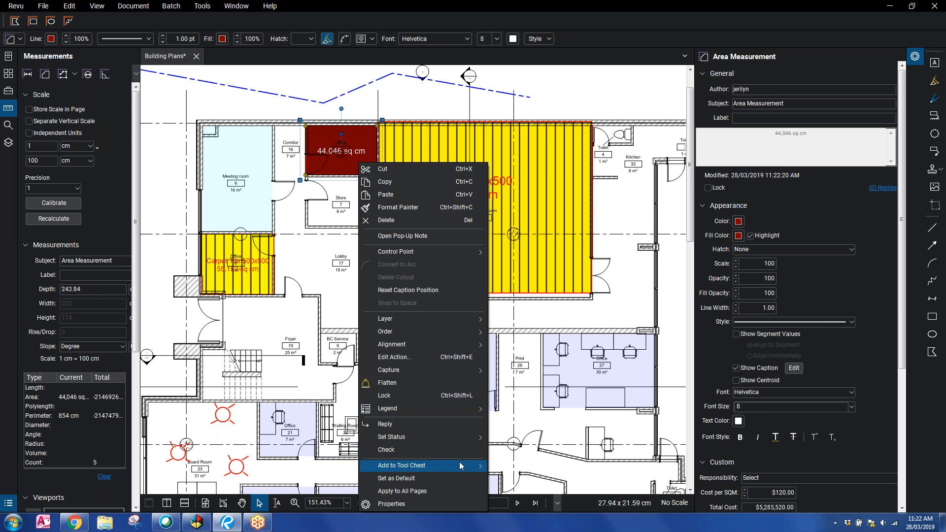
mouse_move(462, 466)
left_click(517, 498)
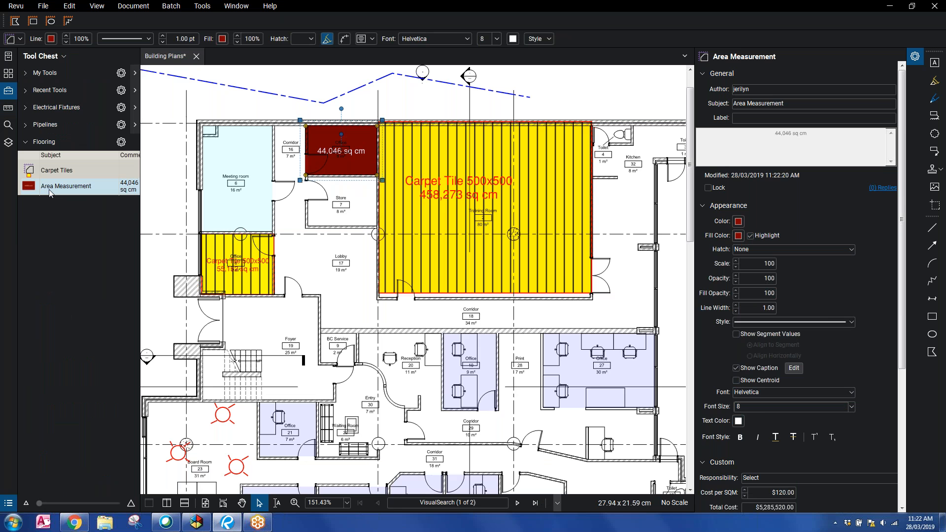
Step: Rename the new Flooring tool as Timber Oak and switch it to Properties Mode
left_click(74, 188)
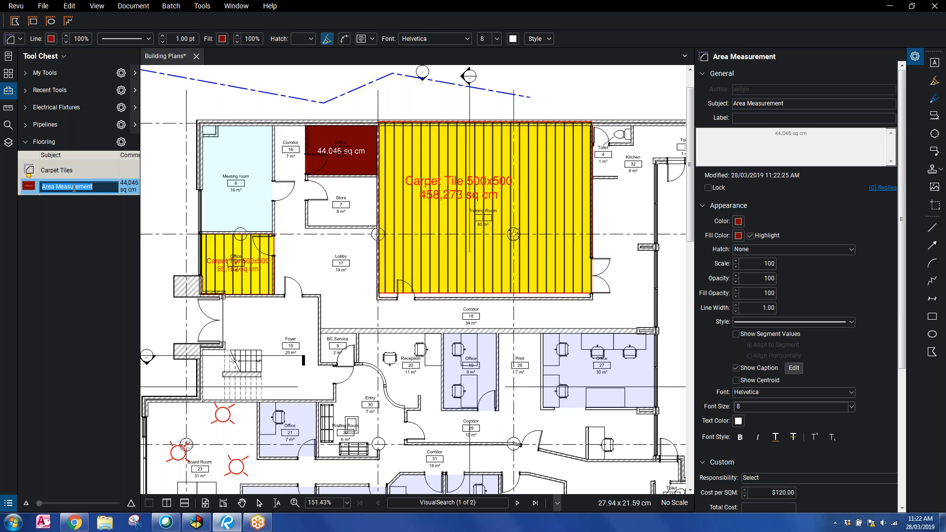
type("Timber Oak")
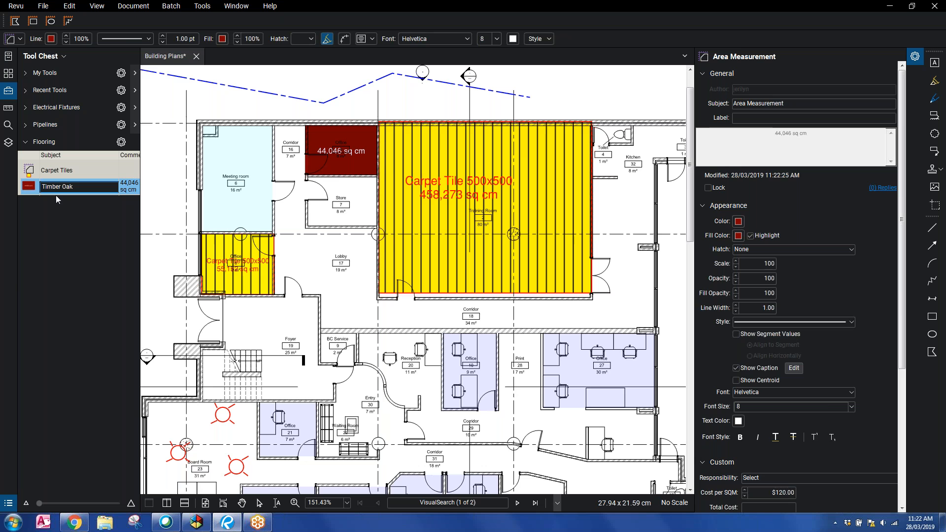
key("Return")
right_click(37, 191)
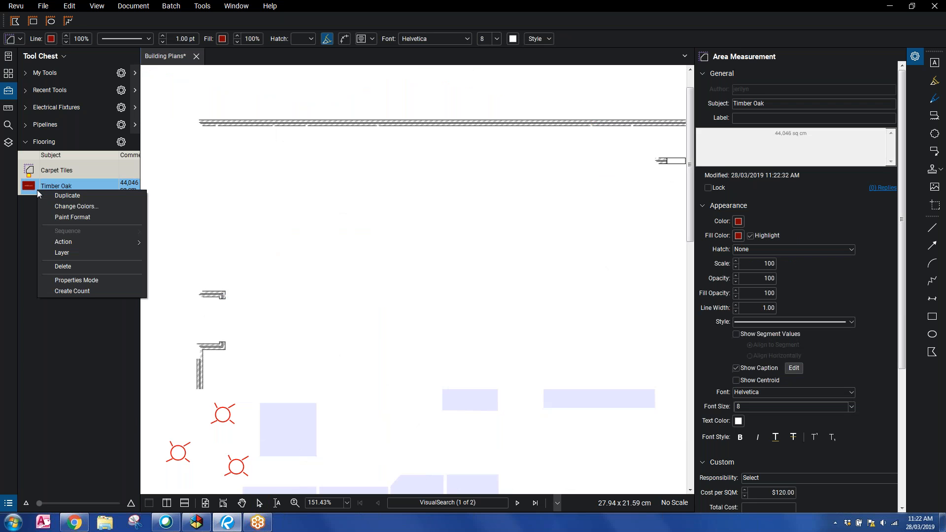
left_click(37, 190)
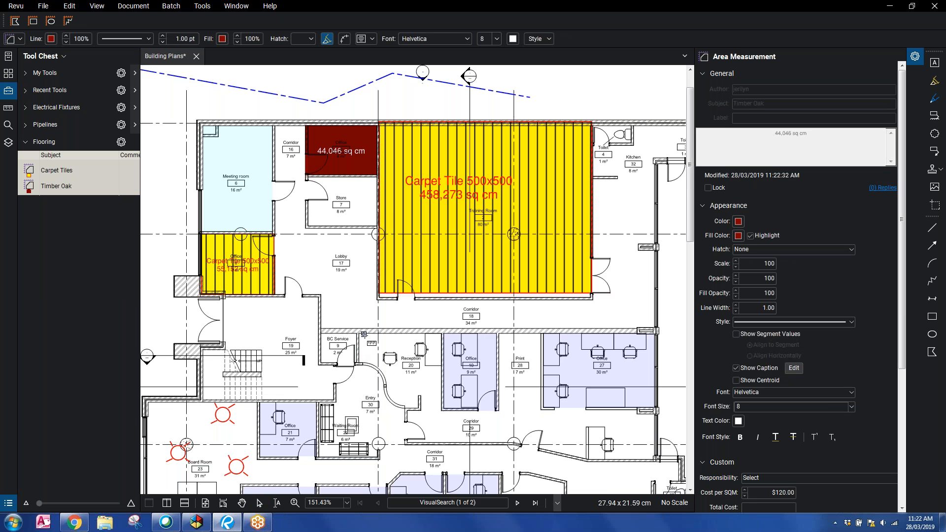
Step: Collapse the Flooring tool set and look over the tools in the Electrical Fixtures set
left_click(25, 143)
left_click(27, 108)
left_click(26, 109)
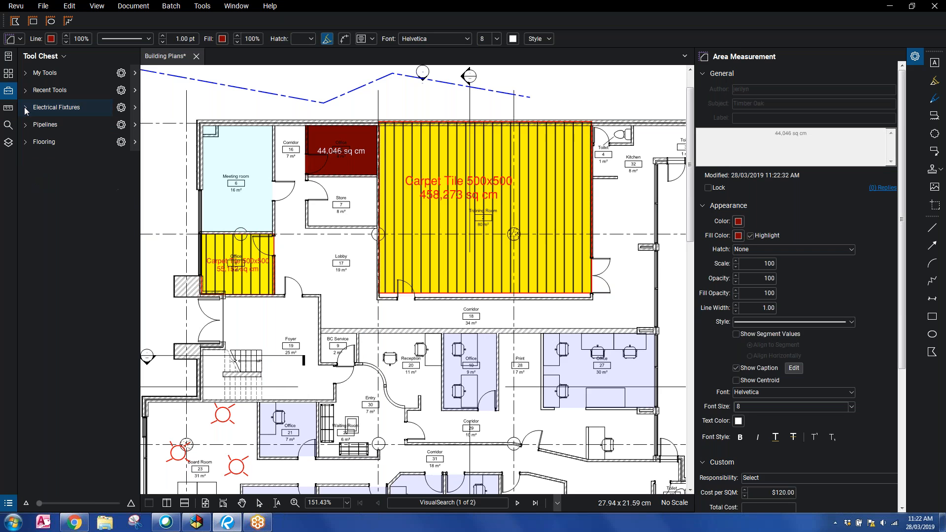
left_click(26, 108)
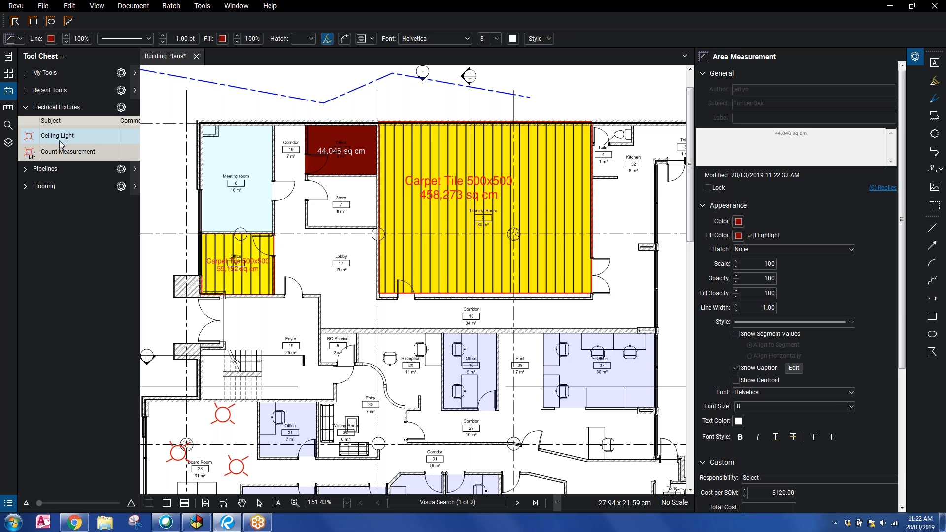
left_click(26, 108)
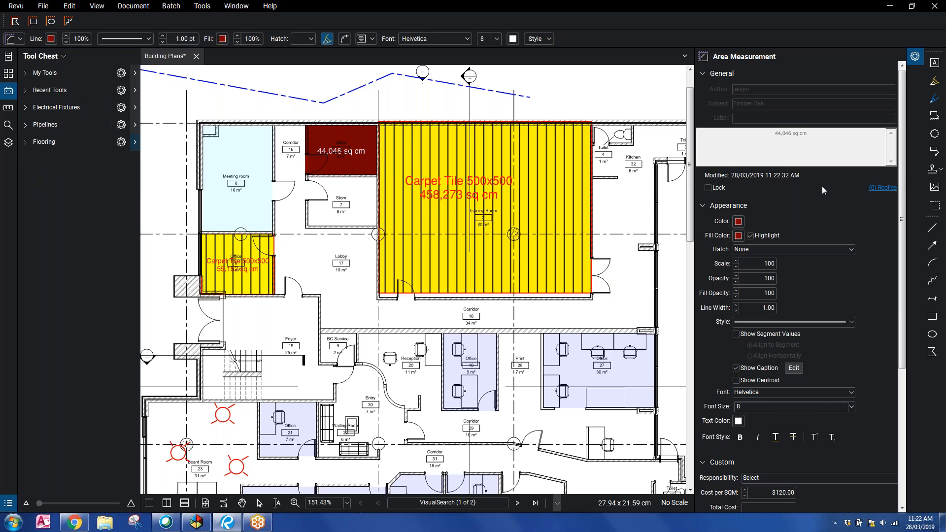
Step: Add a small text box reading S in the open floor below the Lobby label and select it
left_click(936, 67)
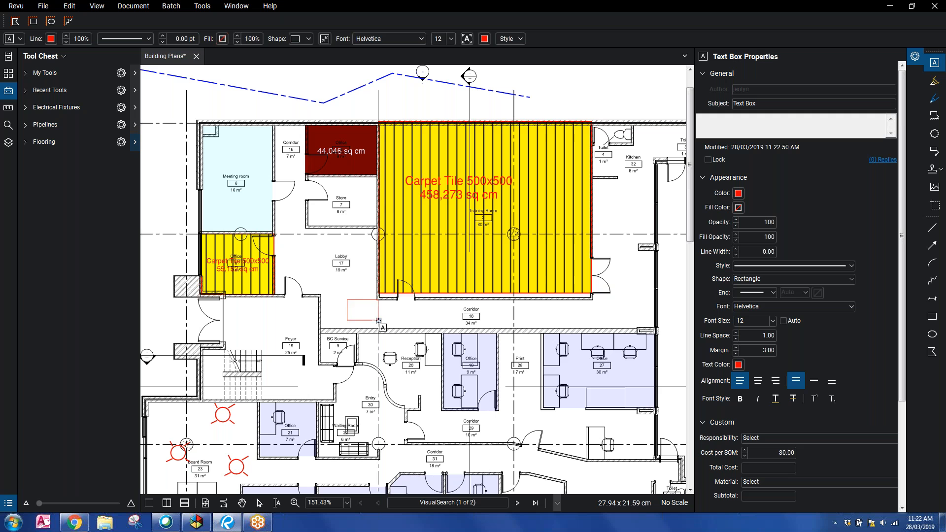
type("S")
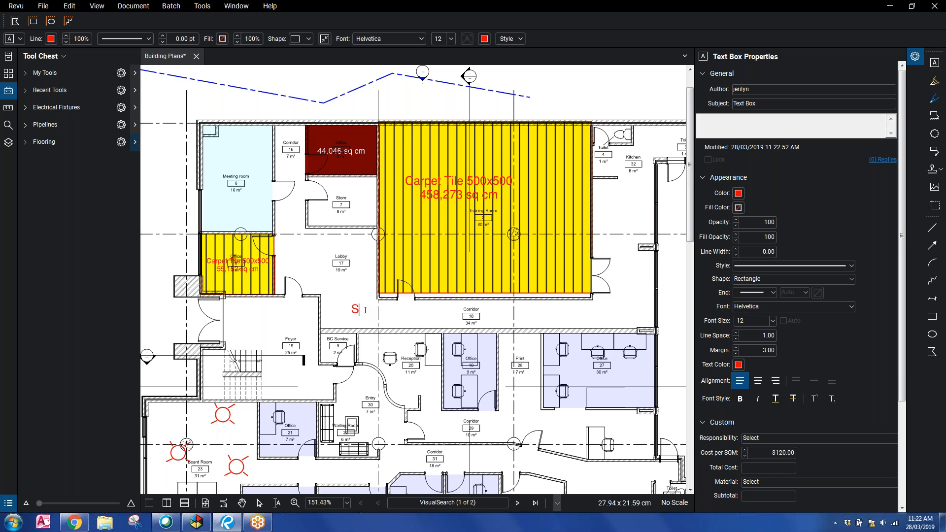
left_click(362, 334)
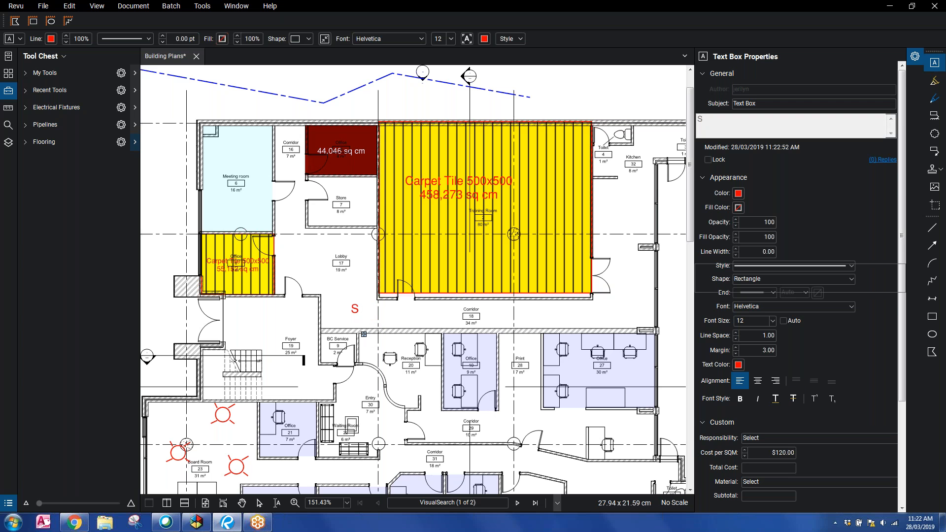
key("Escape")
left_click(357, 313)
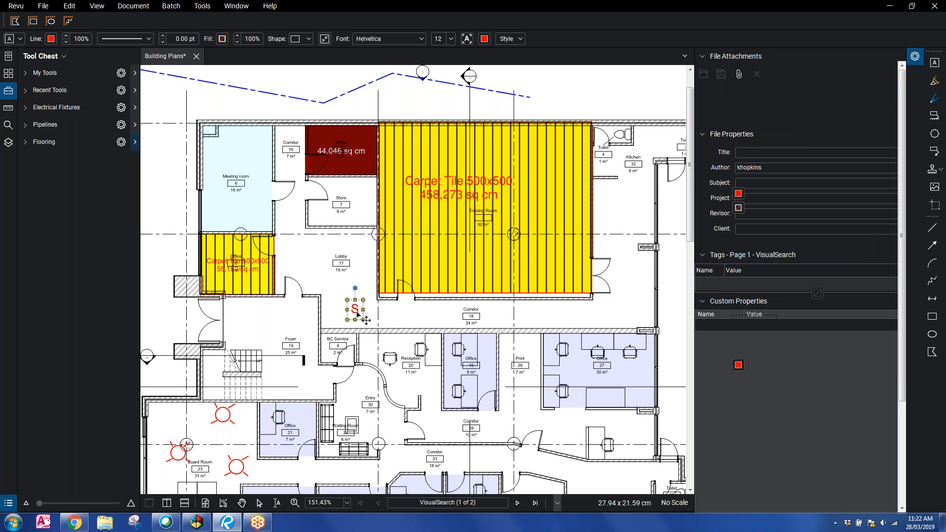
Step: Try a black outline with a 1.00 line width on the S text box and undo both changes
left_click(738, 194)
left_click(742, 252)
left_click(736, 250)
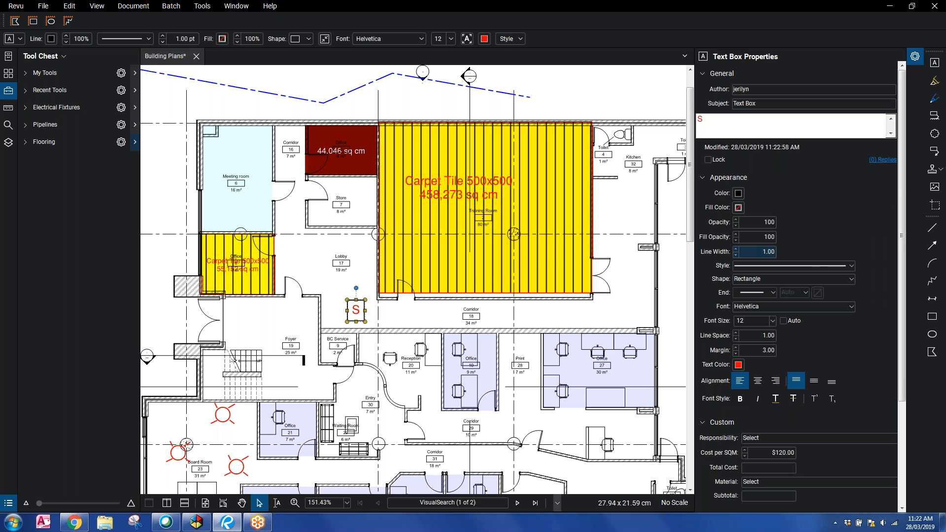
left_click(738, 194)
left_click(758, 185)
left_click(91, 9)
left_click(74, 17)
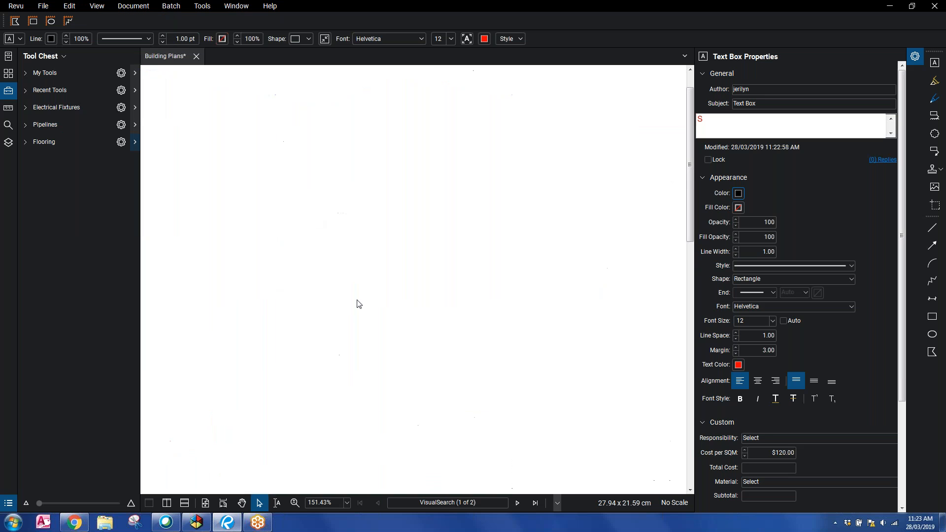
Step: Set the S text box's text colour to black and add the text box to the Electrical Fixtures tool set
left_click(738, 365)
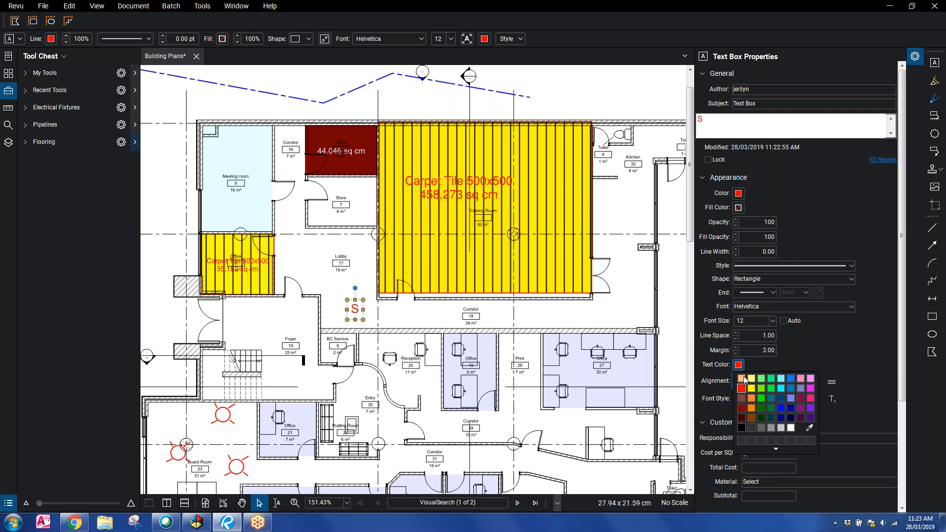
left_click(742, 427)
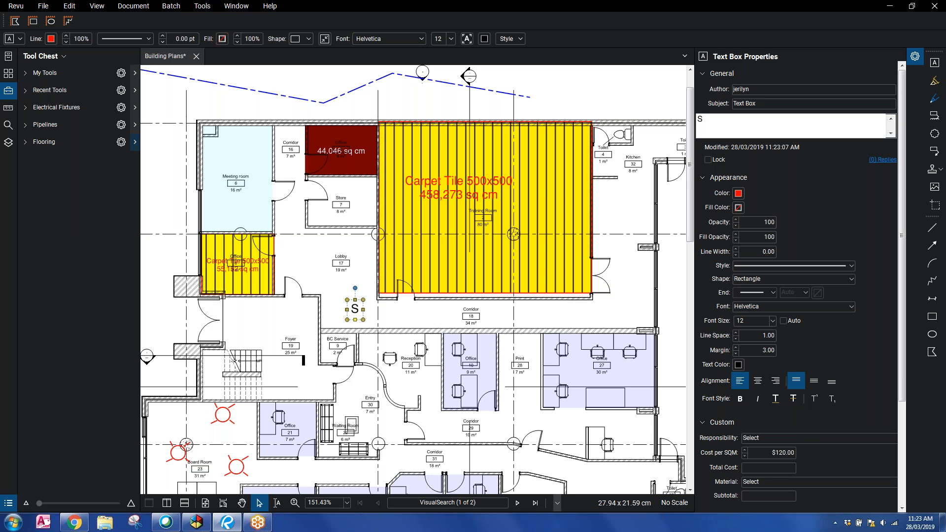
left_click(25, 107)
right_click(356, 309)
mouse_move(402, 465)
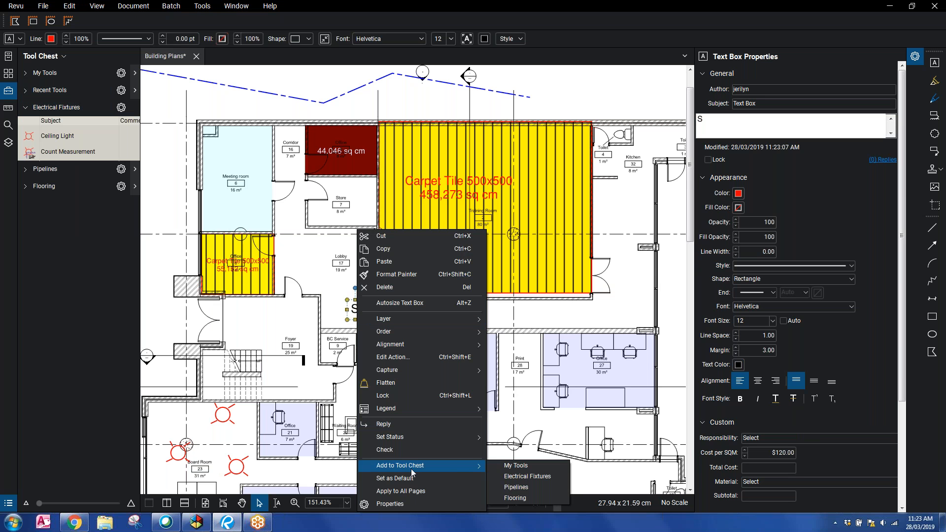
left_click(525, 482)
Step: Create a count tool from the S text box in Electrical Fixtures and name it Switch
right_click(46, 167)
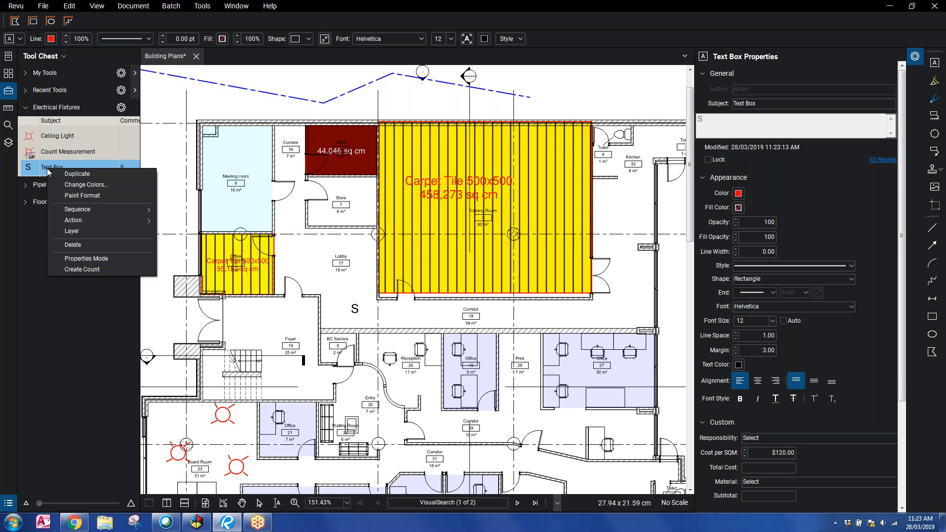
left_click(75, 271)
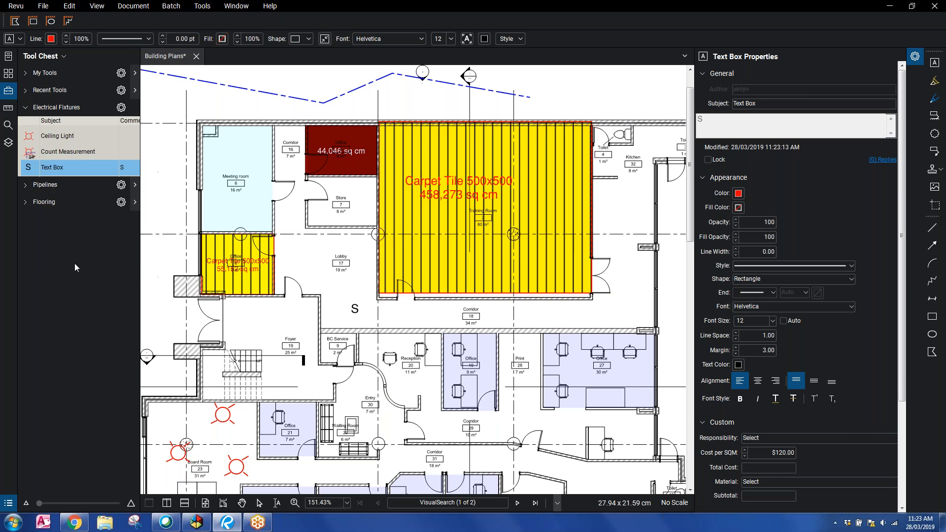
double_click(53, 186)
type("Switch")
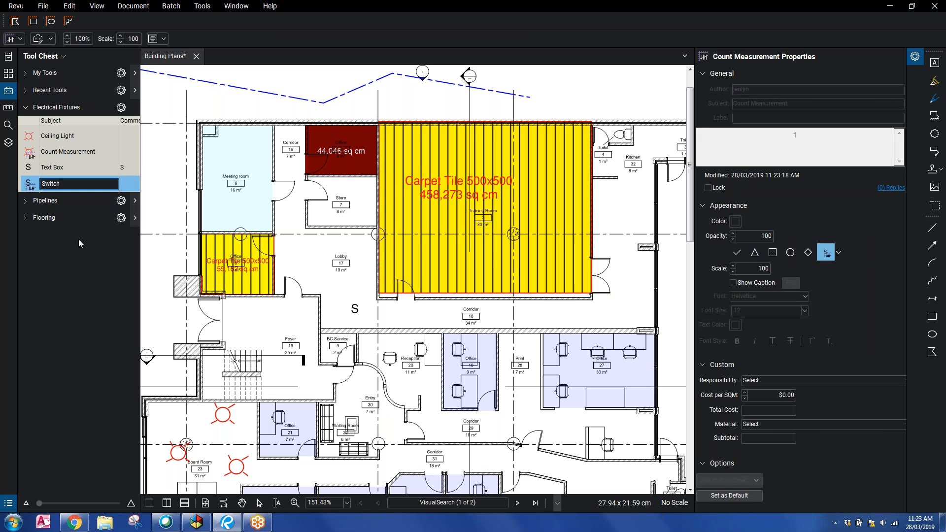
key("Return")
Step: Place three Switch counts: two in the Meeting room, at its lower wall and upper corner, and one in the Store
left_click(222, 224)
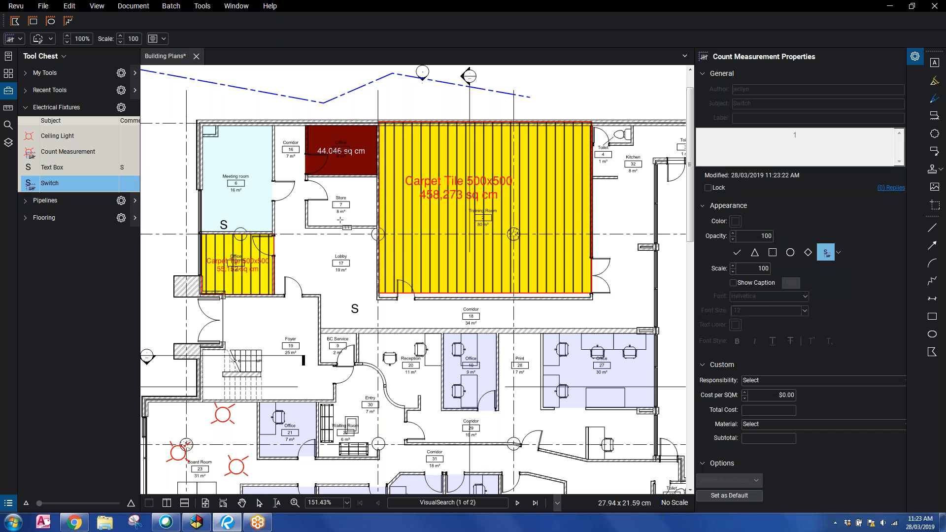
left_click(338, 221)
left_click(257, 133)
key("Escape")
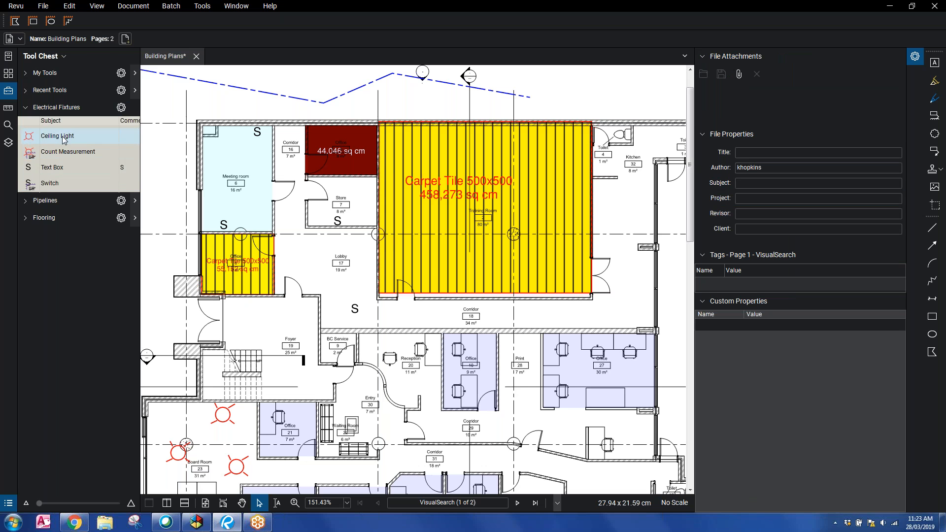
Step: Collapse the Electrical Fixtures tool set and examine the plan's legend and the Entry and Reception area
left_click(54, 107)
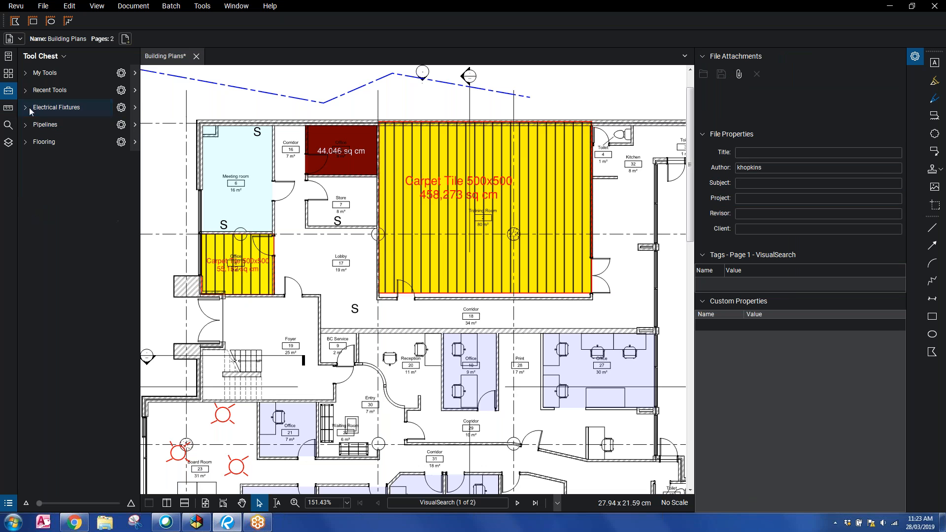
left_click_drag(506, 429, 500, 358)
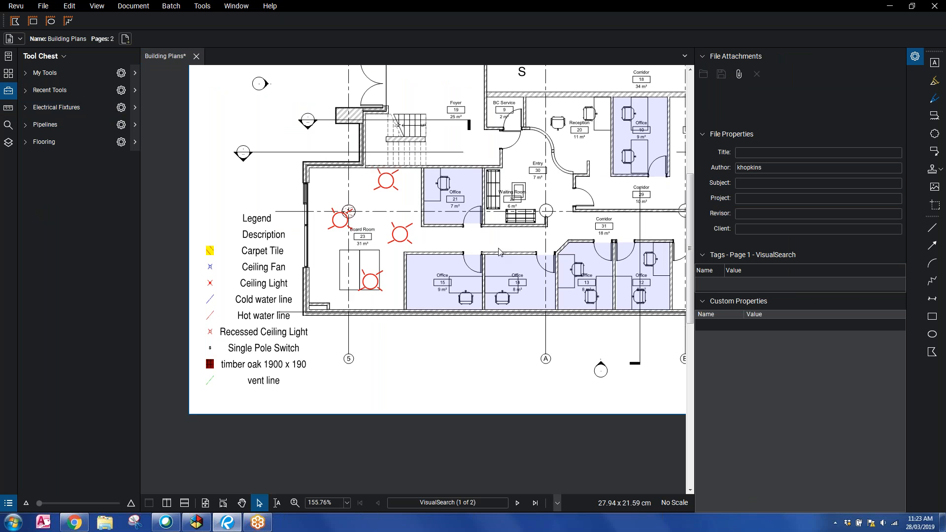
scroll(503, 192, "up", 3)
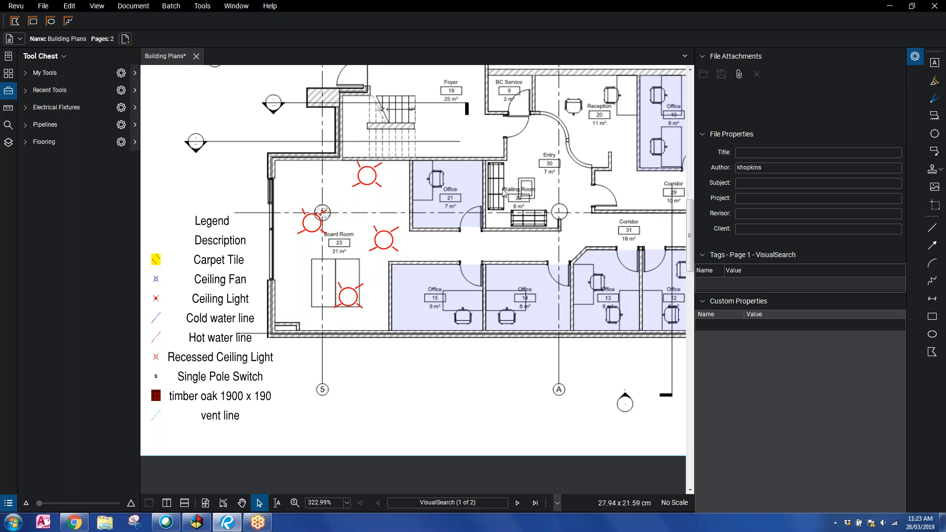
left_click_drag(574, 106, 484, 188)
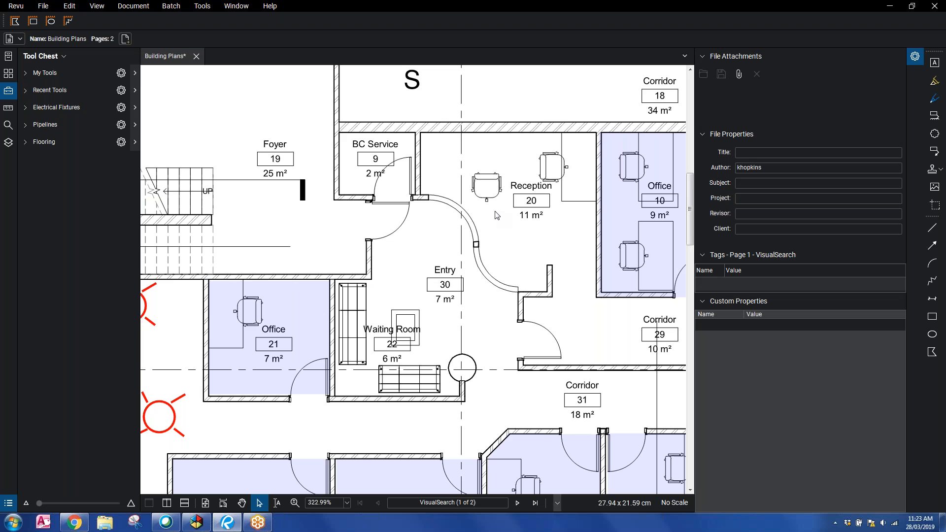
Step: Capture a snapshot of the chair beside the curved wall in the Reception room
scroll(497, 215, "down", 5)
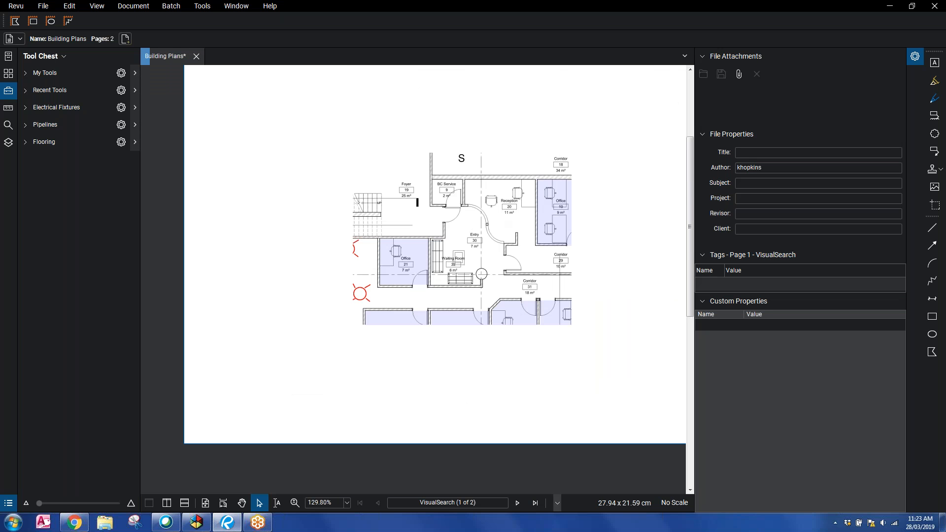
scroll(522, 126, "up", 2)
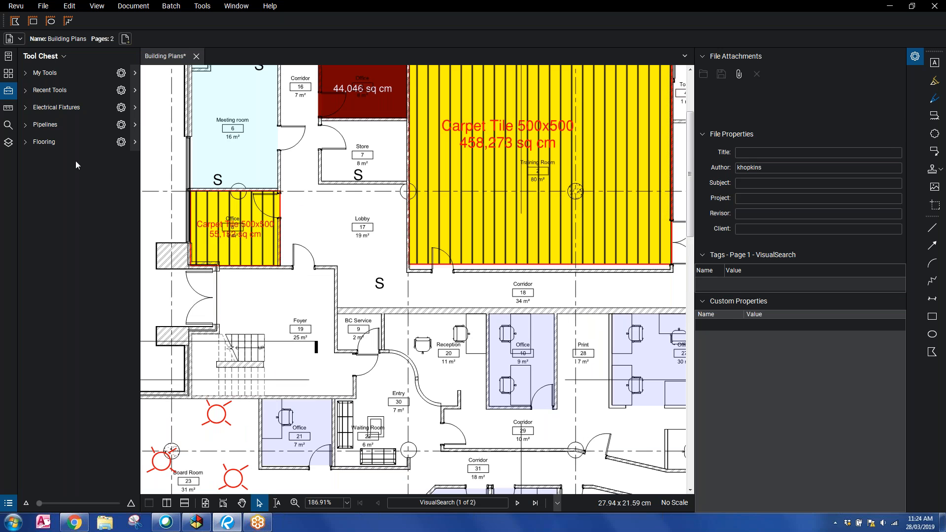
scroll(422, 357, "up", 3)
scroll(422, 345, "up", 2)
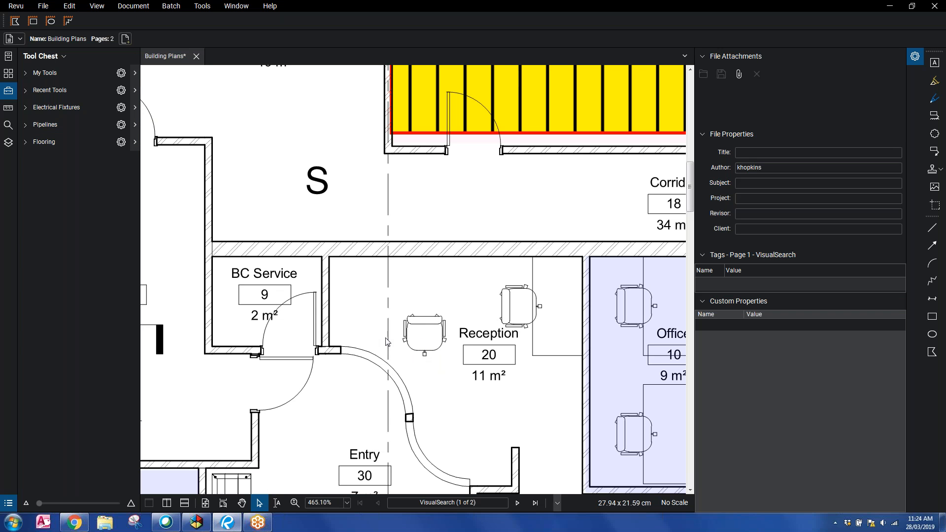
left_click(11, 127)
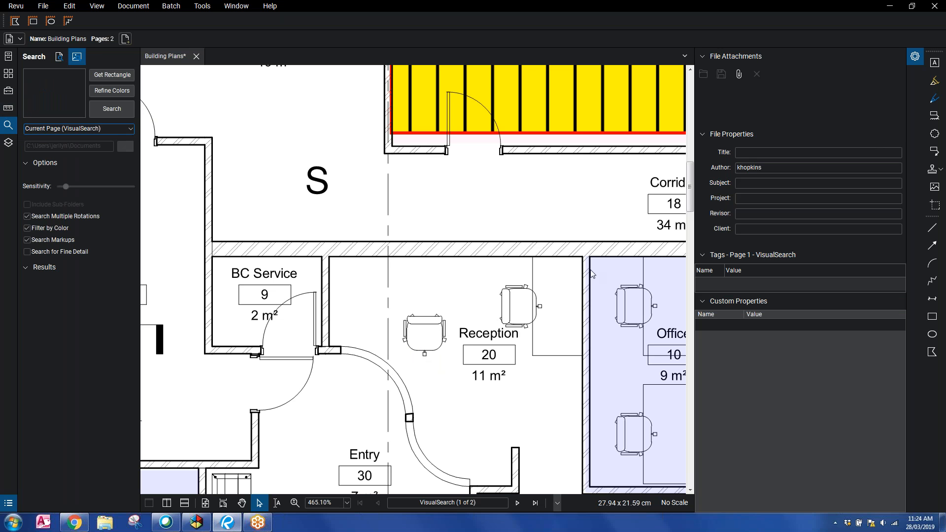
left_click(933, 207)
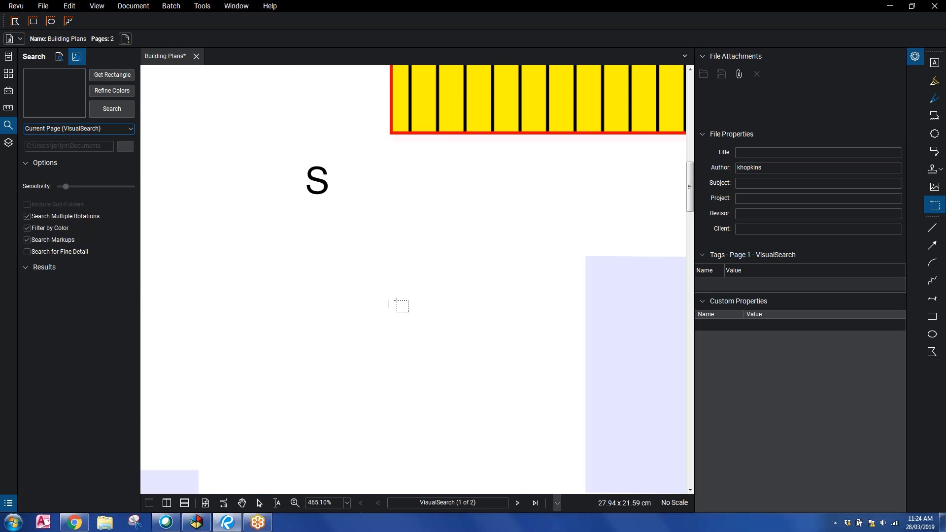
left_click_drag(424, 355, 452, 366)
scroll(459, 205, "down", 3)
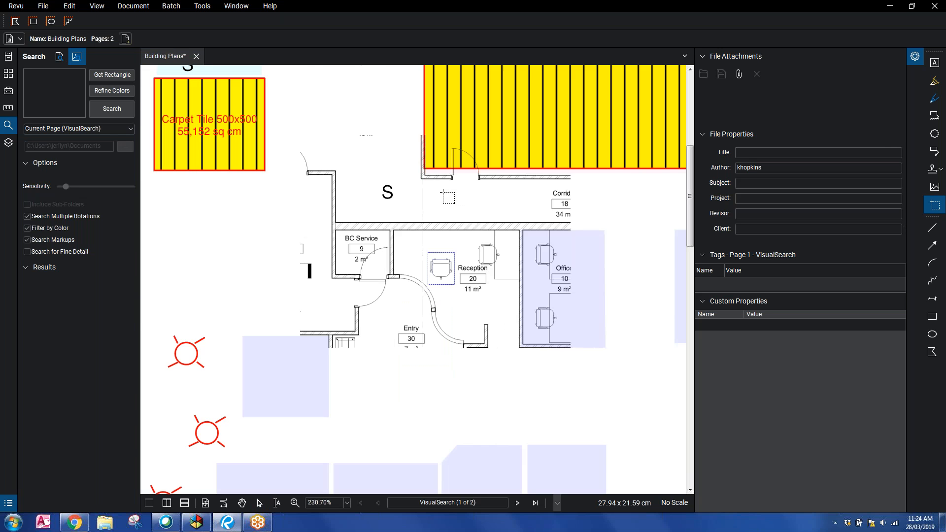
right_click(443, 192)
key("Escape")
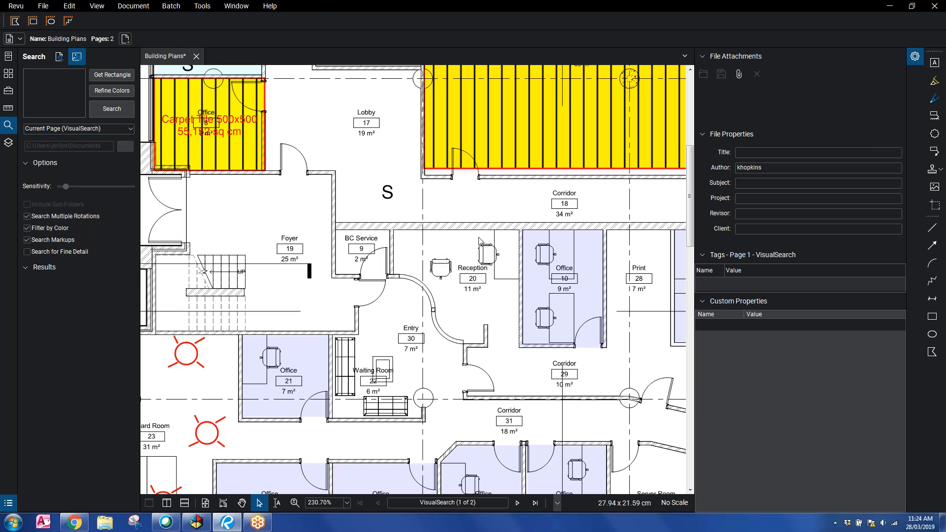
Step: Paste the chair snapshot and place it in Corridor 18, above the Reception room
key("ctrl+v")
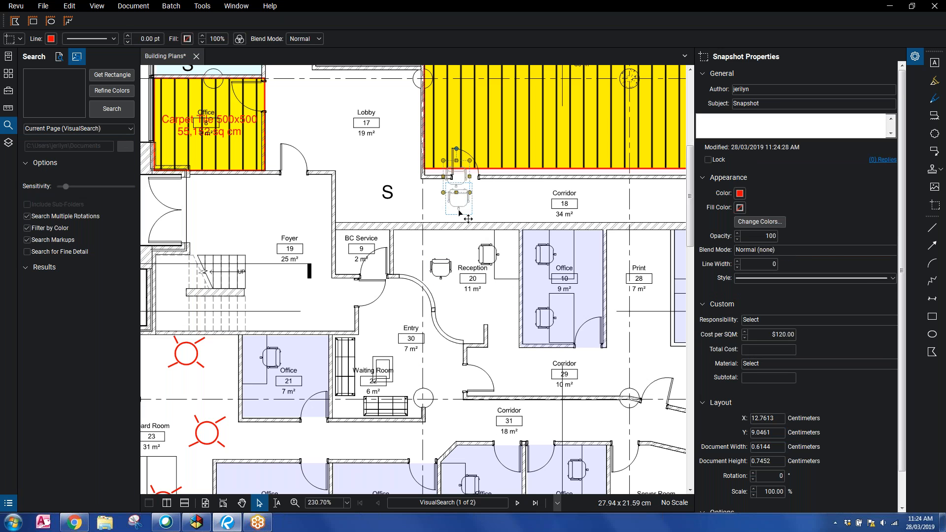
left_click_drag(458, 197, 606, 245)
scroll(505, 201, "up", 2)
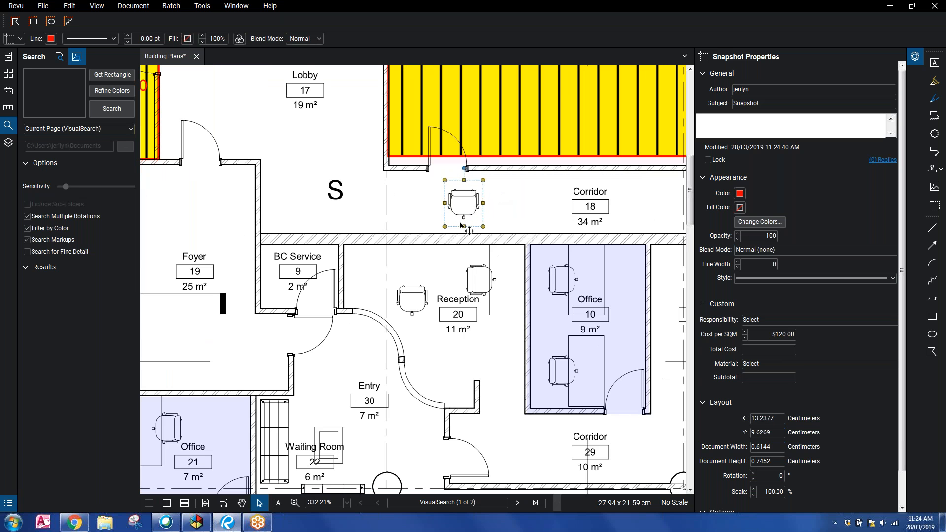
Step: Change the pasted chair snapshot's colour from black to red
left_click(761, 221)
left_click(420, 163)
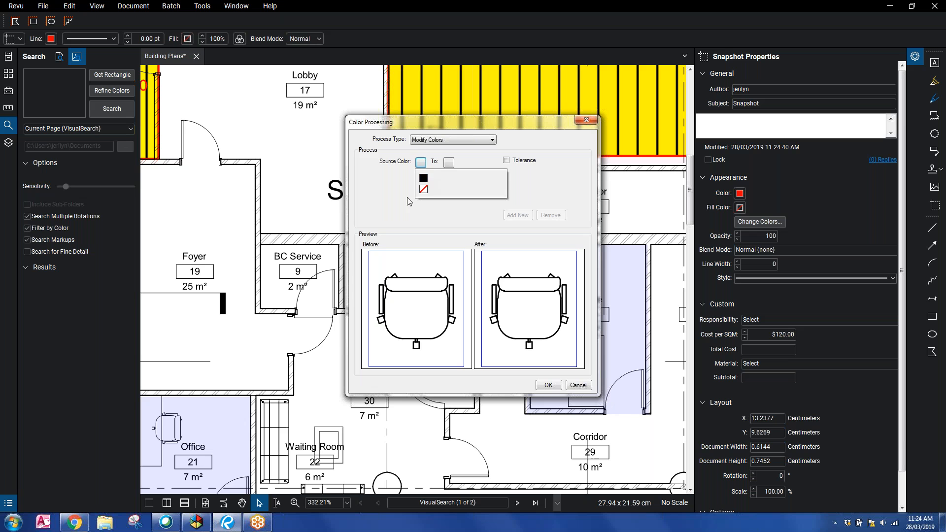
left_click(424, 178)
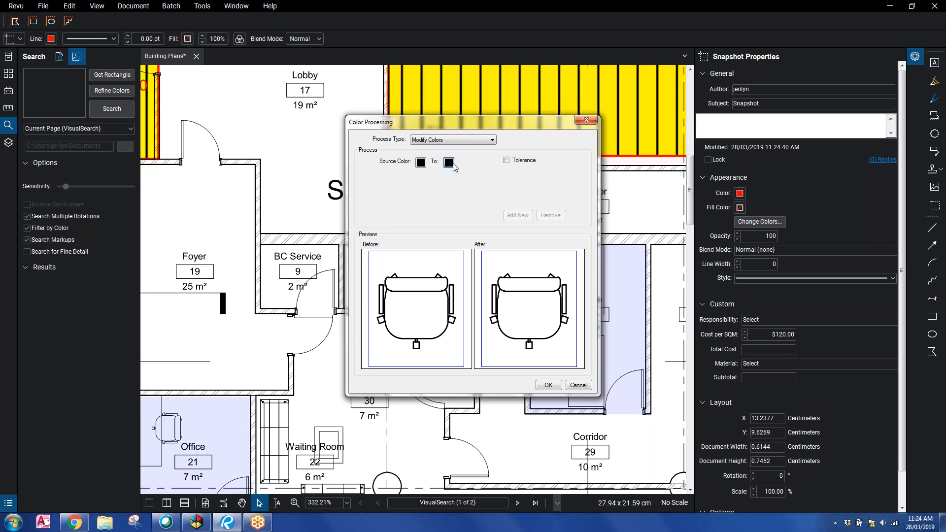
left_click(448, 163)
left_click(455, 200)
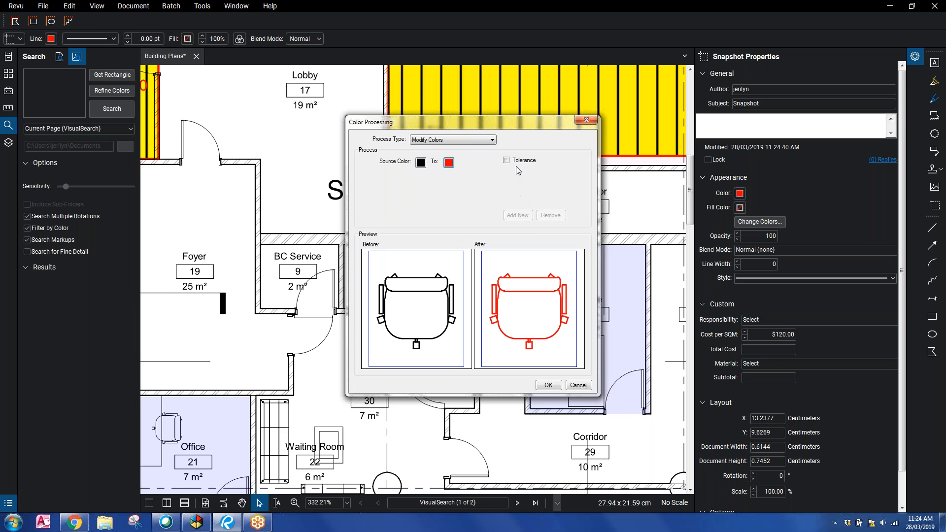
left_click(548, 385)
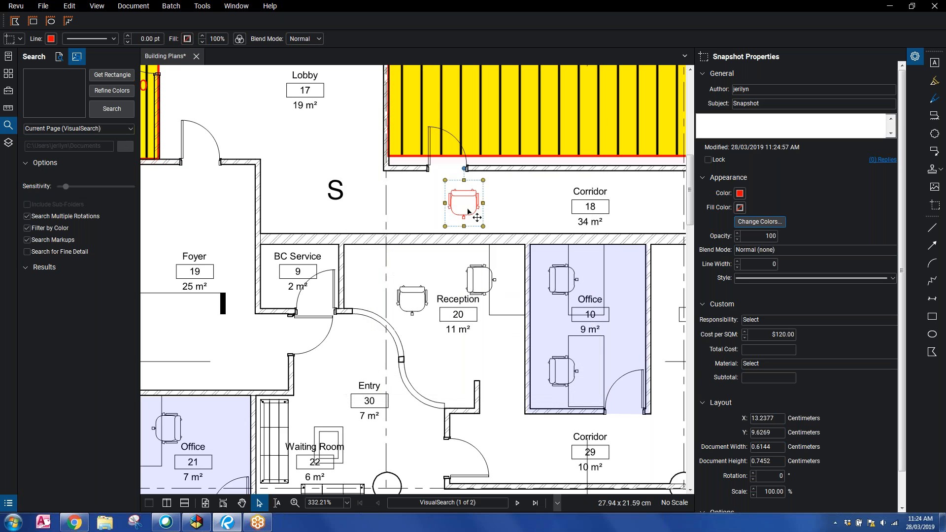
Step: Create a new tool set named Furniture and save it as a Bluebeam Tool Set file named Furniture
scroll(565, 250, "down", 5)
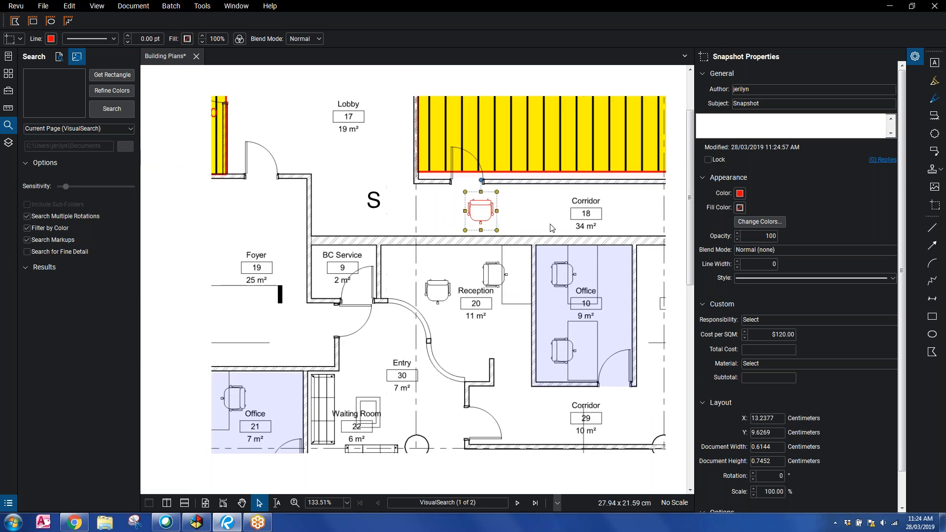
scroll(439, 280, "up", 2)
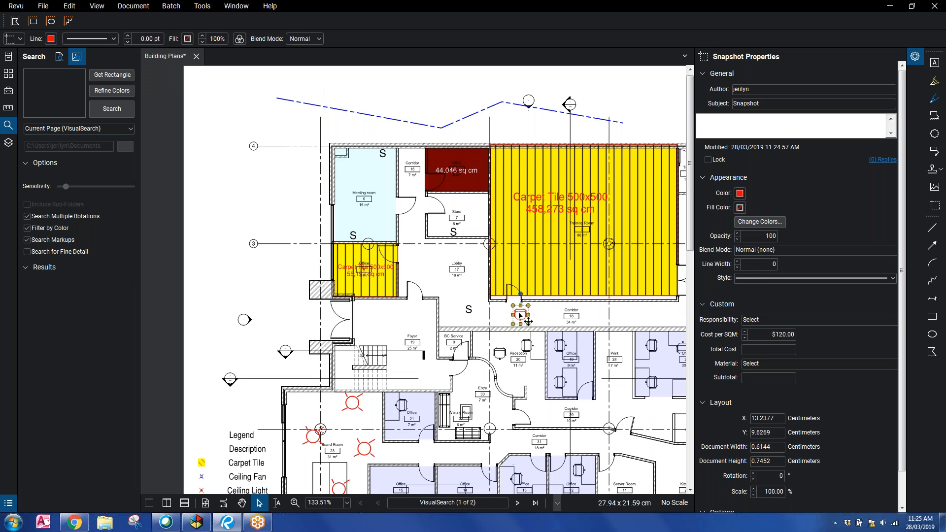
left_click(8, 90)
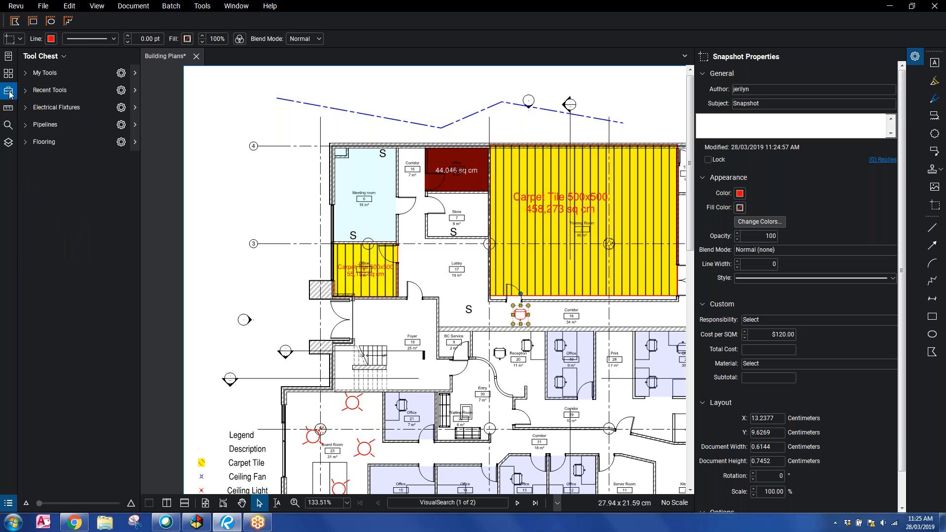
left_click(52, 57)
left_click(57, 228)
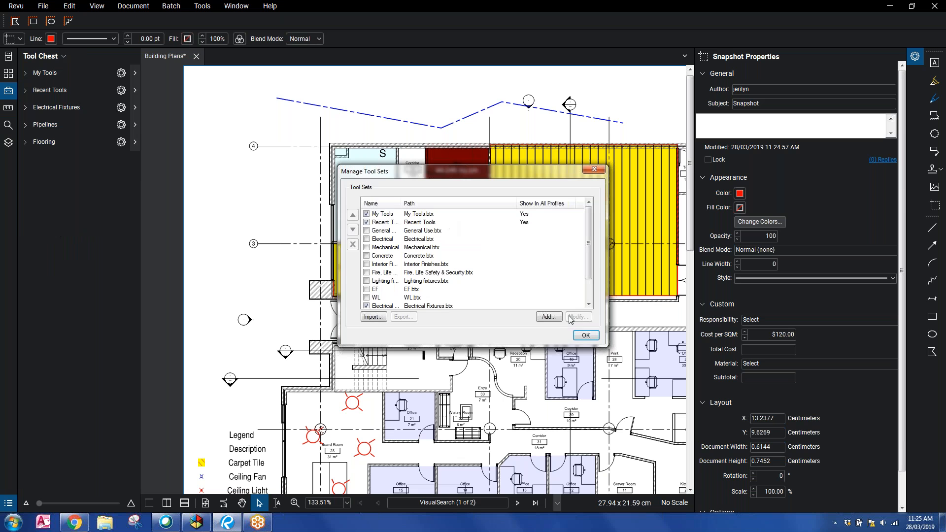
left_click(549, 317)
type("Furnti")
type("ure")
left_click(557, 309)
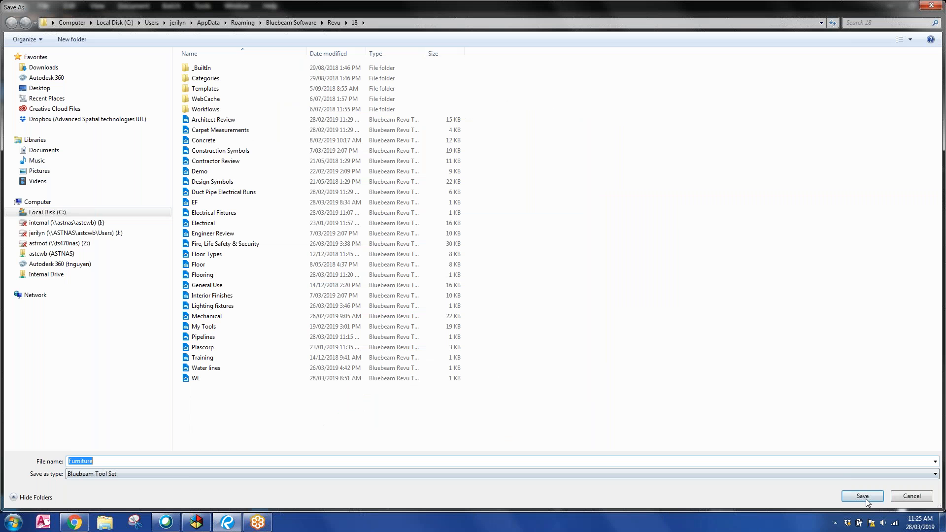
left_click(866, 499)
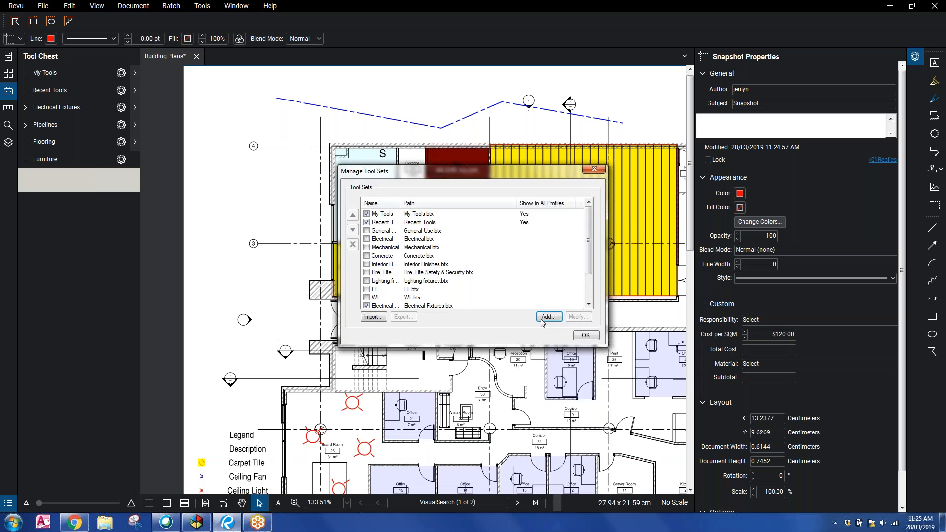
left_click(587, 335)
Step: Add the red chair snapshot to the Furniture tool set and create a count tool from it
right_click(516, 315)
mouse_move(595, 467)
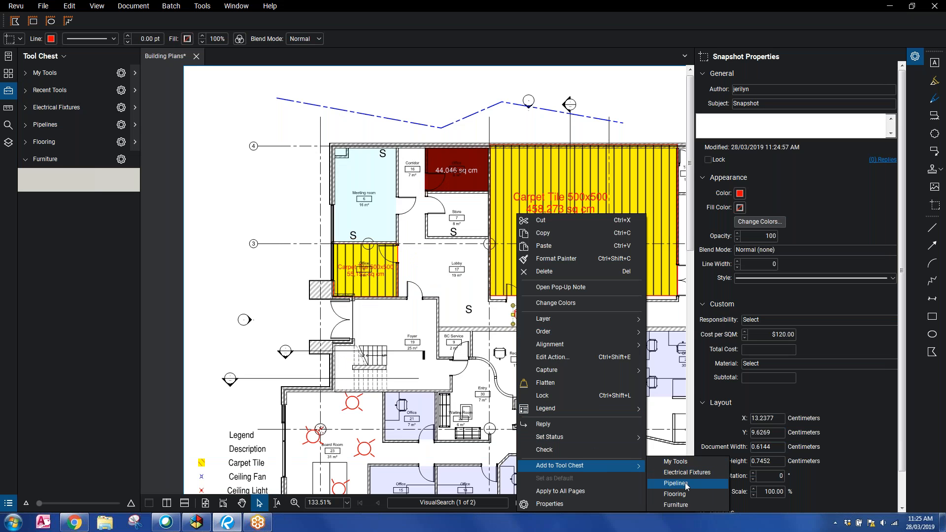
left_click(684, 508)
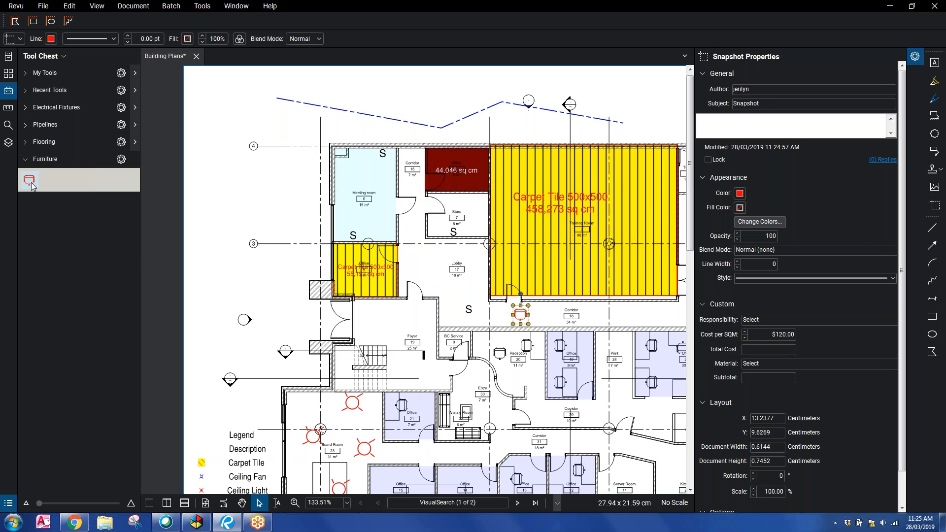
right_click(32, 183)
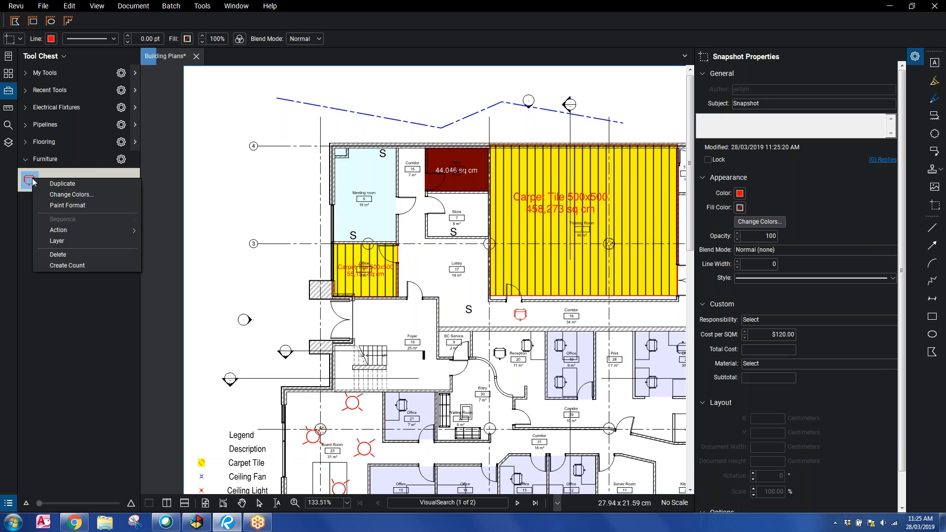
left_click(57, 266)
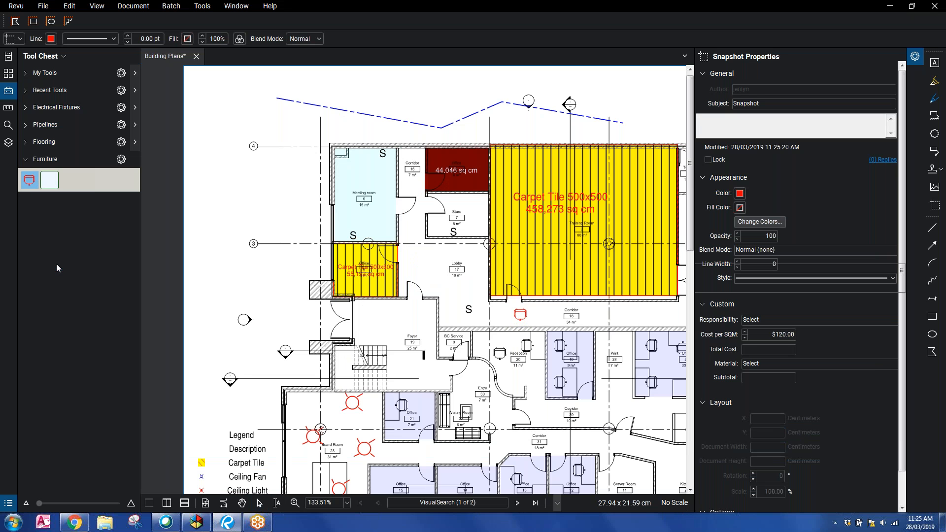
Step: Place seven chair counts on the plan: four in the Meeting room and three in the Foyer
left_click(352, 167)
left_click(377, 185)
left_click(380, 224)
left_click(344, 213)
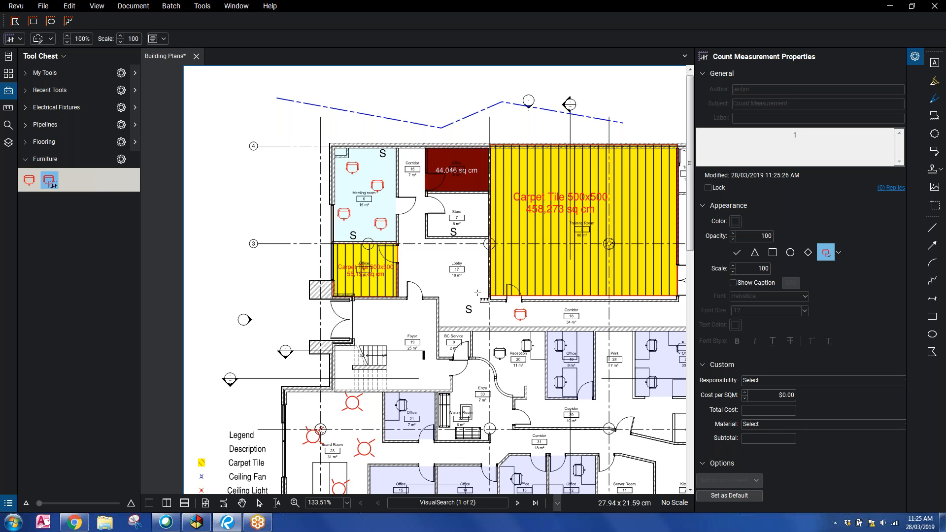
left_click(394, 324)
left_click(363, 325)
left_click(412, 367)
key("Escape")
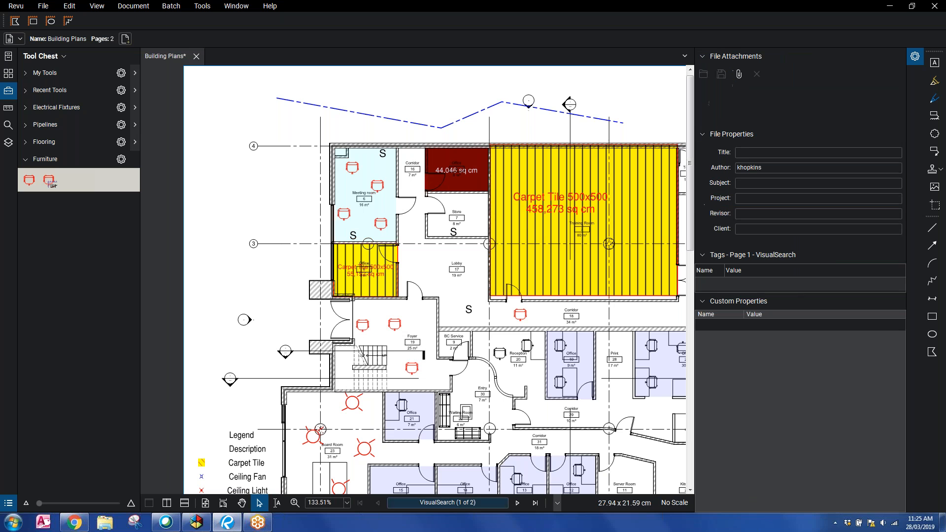
Step: Examine the counts and areas in the Markups List, including the Switch and chair counts
mouse_move(474, 481)
left_mouse_down()
mouse_move(479, 222)
mouse_move(490, 175)
left_mouse_up()
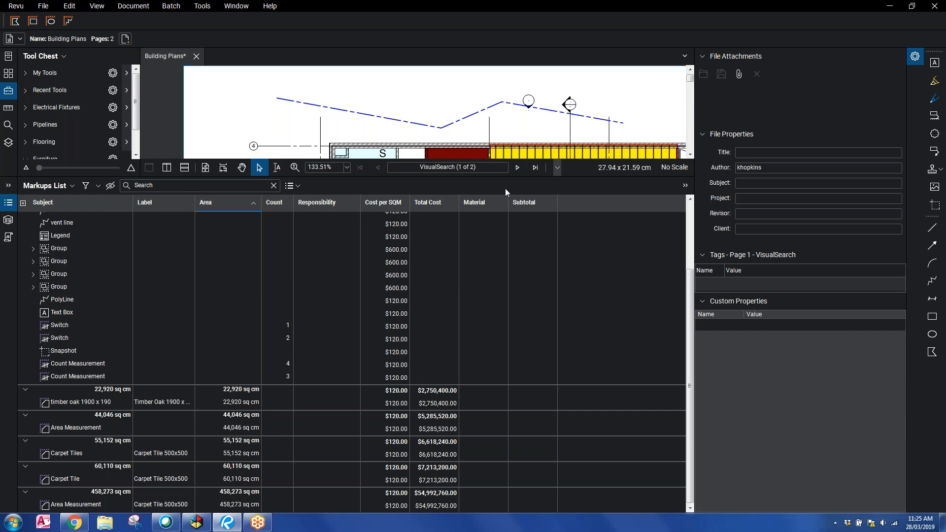
scroll(51, 280, "up", 2)
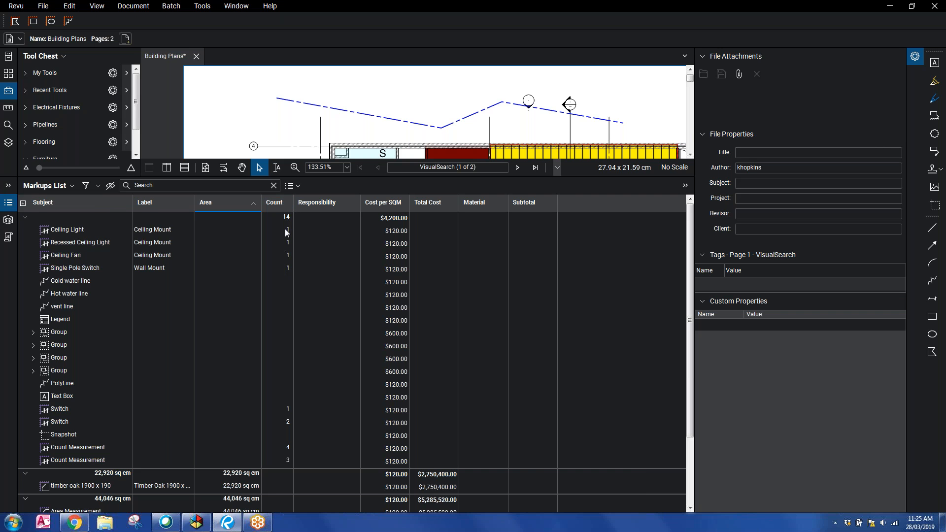
scroll(287, 359, "down", 2)
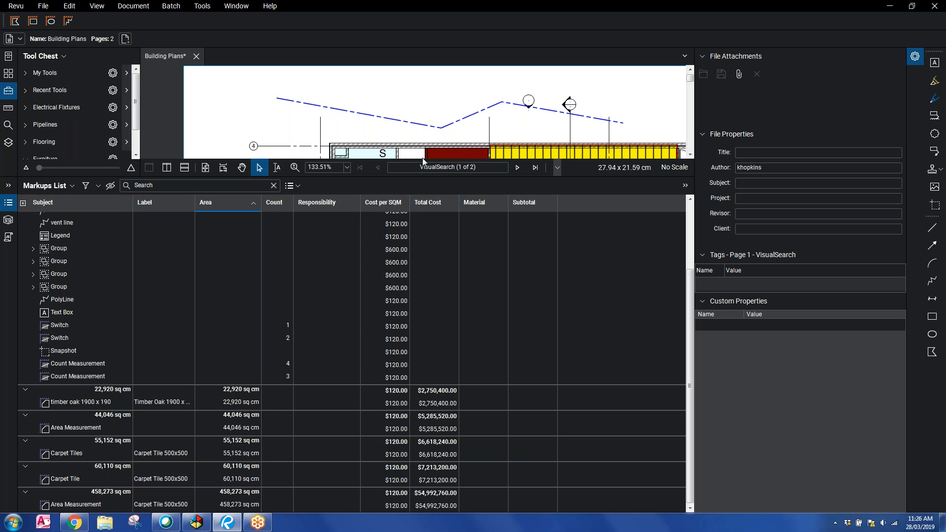
left_click_drag(422, 177, 403, 515)
Step: Delete the existing legend beside the Board Room
scroll(529, 369, "down", 4)
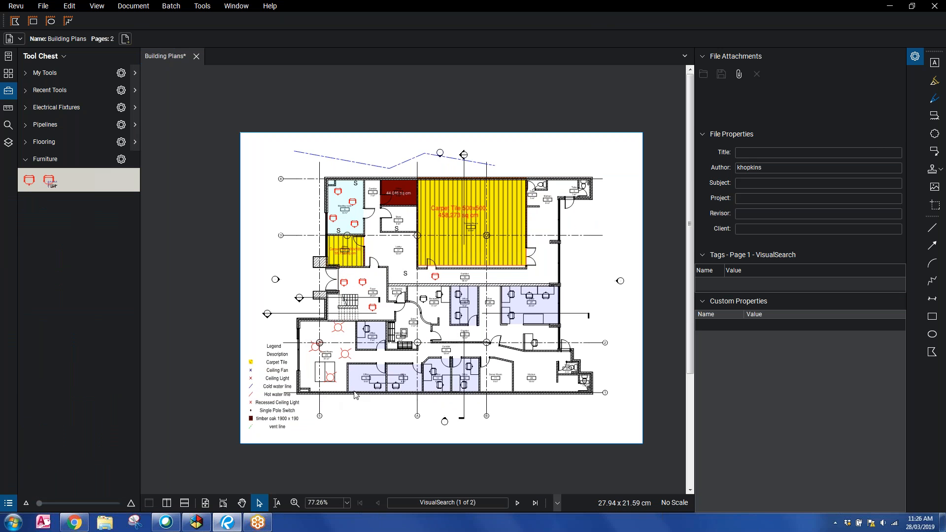
scroll(355, 394, "up", 3)
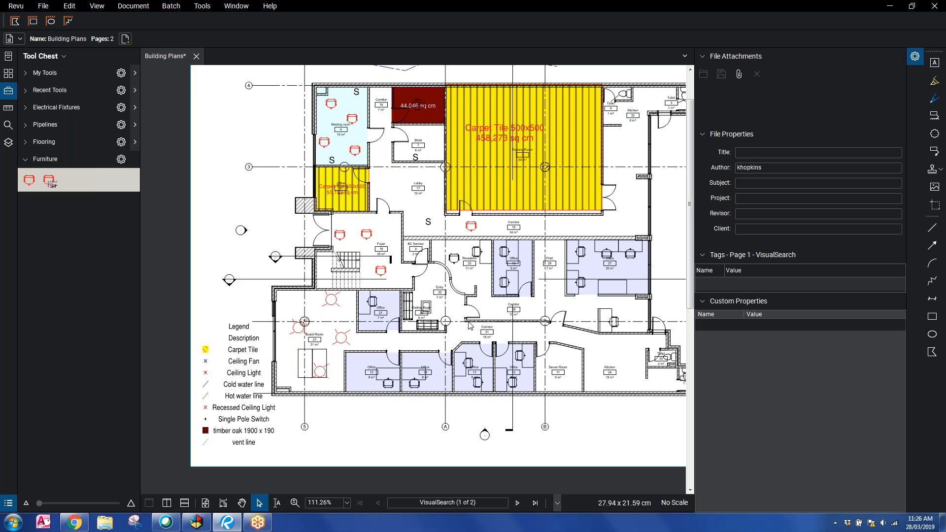
left_click(245, 351)
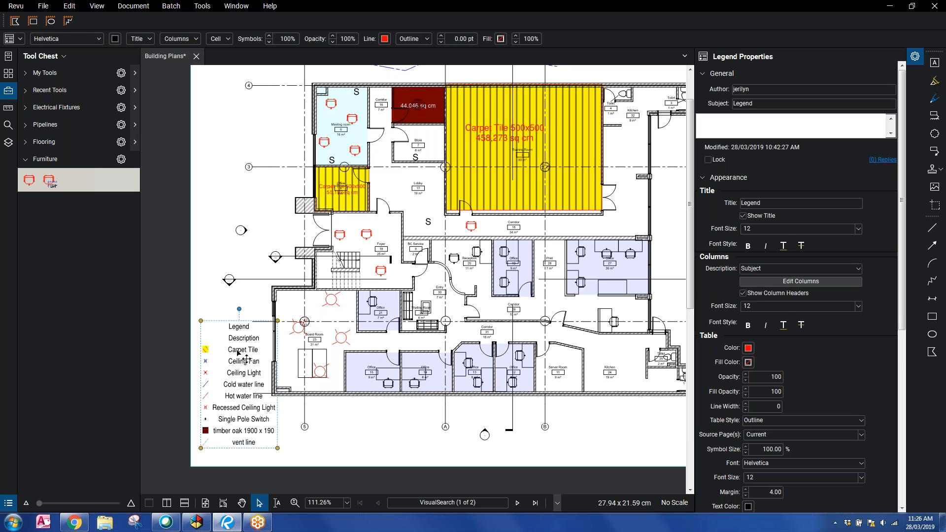
key("Delete")
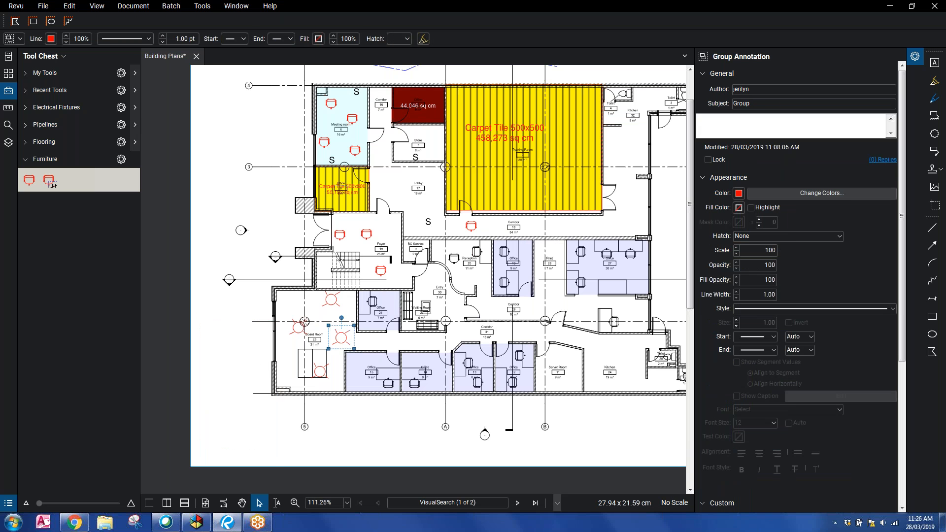
Step: Select all markups on the plan, create a legend from them and place it in the empty area beside the Board Room
scroll(306, 143, "down", 2)
left_click_drag(299, 136, 587, 370)
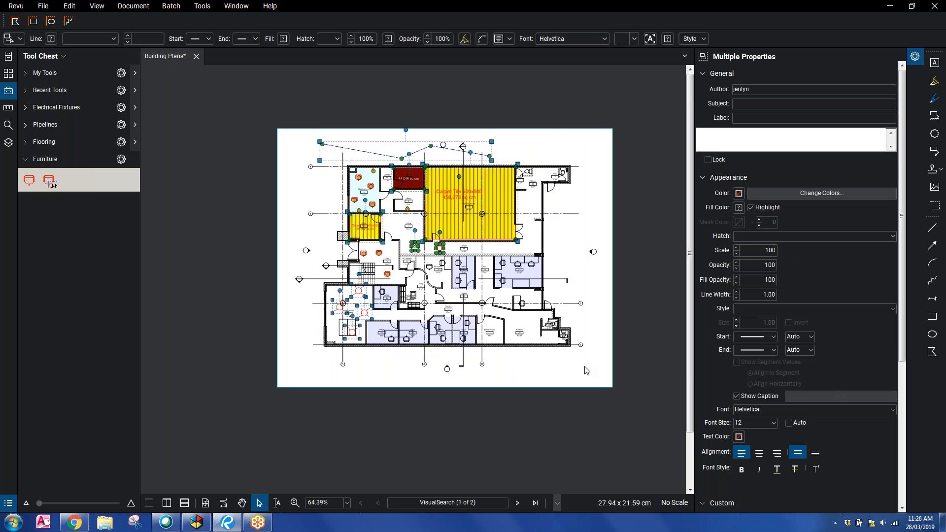
right_click(407, 212)
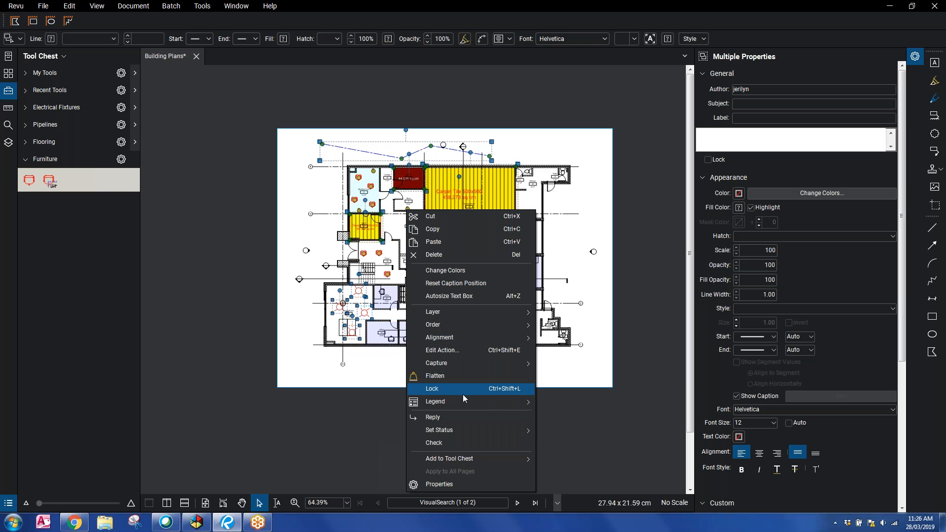
mouse_move(463, 401)
left_click(556, 413)
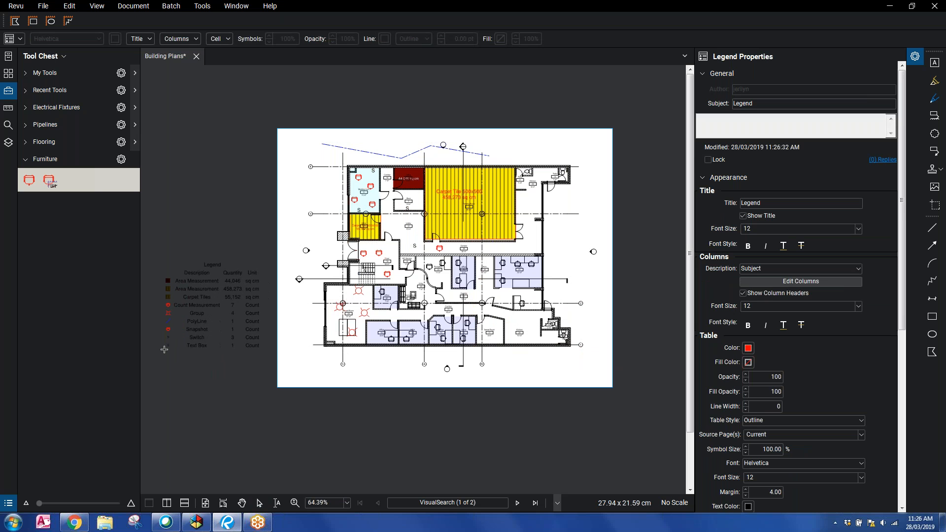
left_click(164, 349)
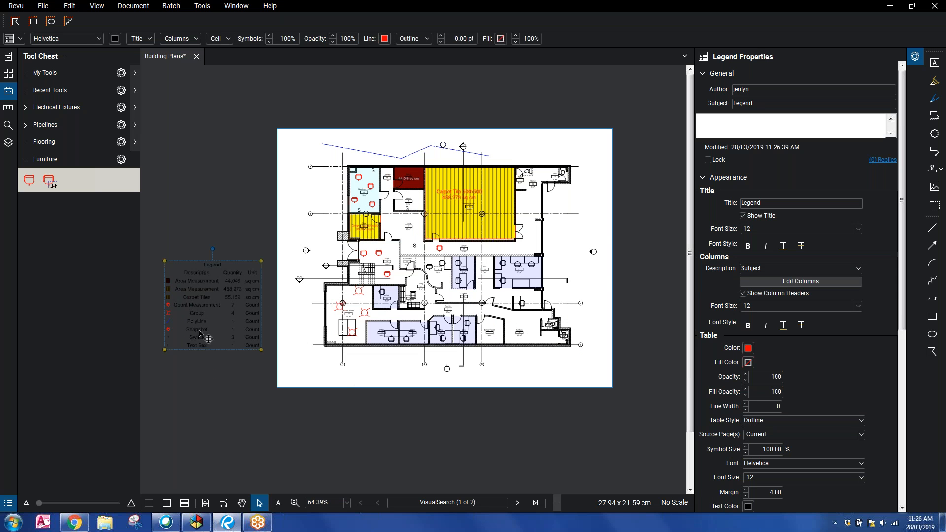
Step: Examine the available columns in the legend's Edit Legend Columns dialog
scroll(204, 330, "up", 3)
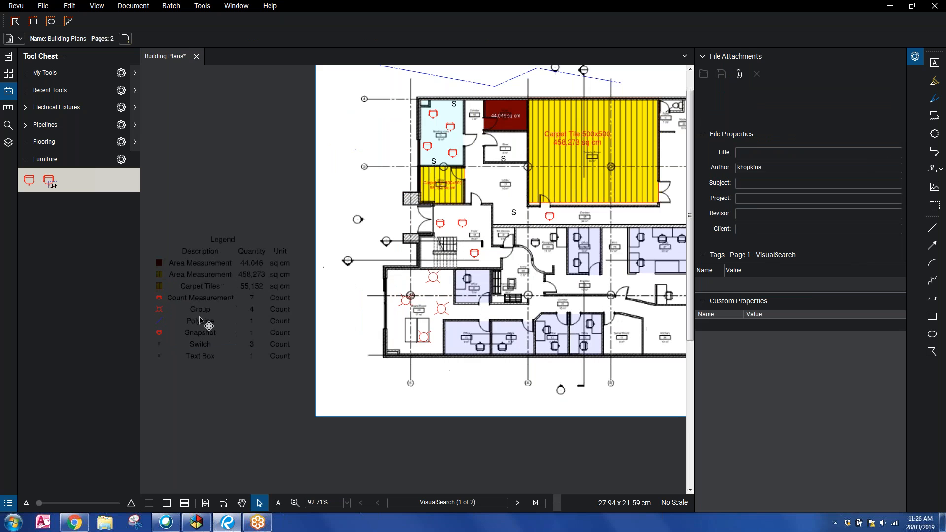
left_click(204, 257)
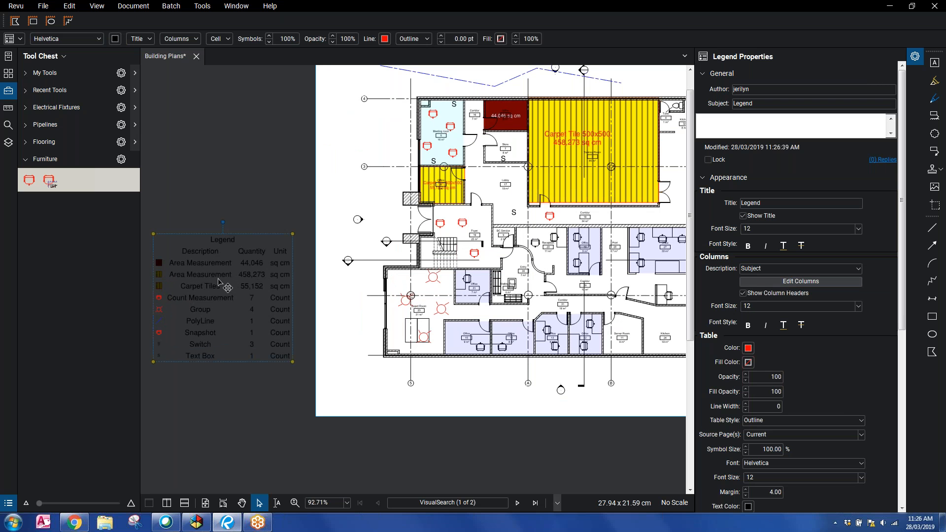
left_click(787, 281)
mouse_move(569, 210)
left_mouse_down()
mouse_move(569, 265)
mouse_move(568, 192)
mouse_move(563, 275)
mouse_move(567, 207)
left_mouse_up()
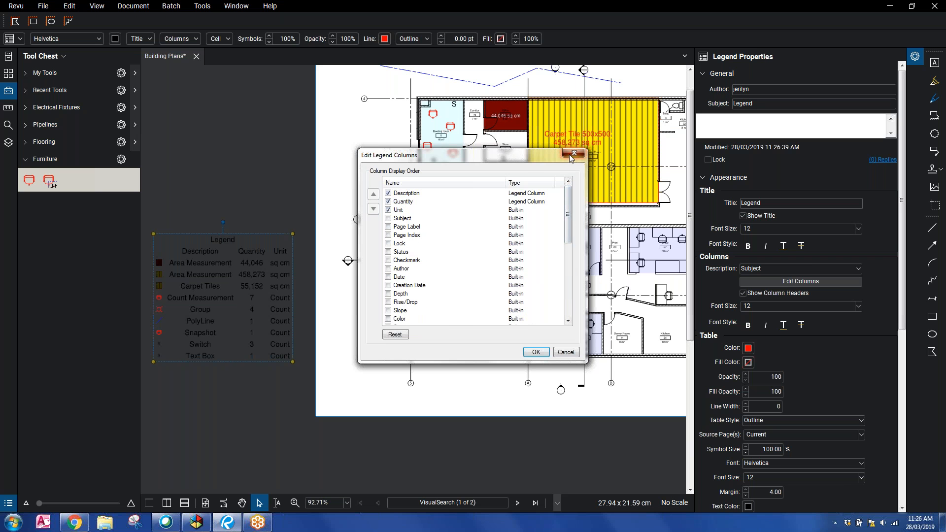
left_click(573, 154)
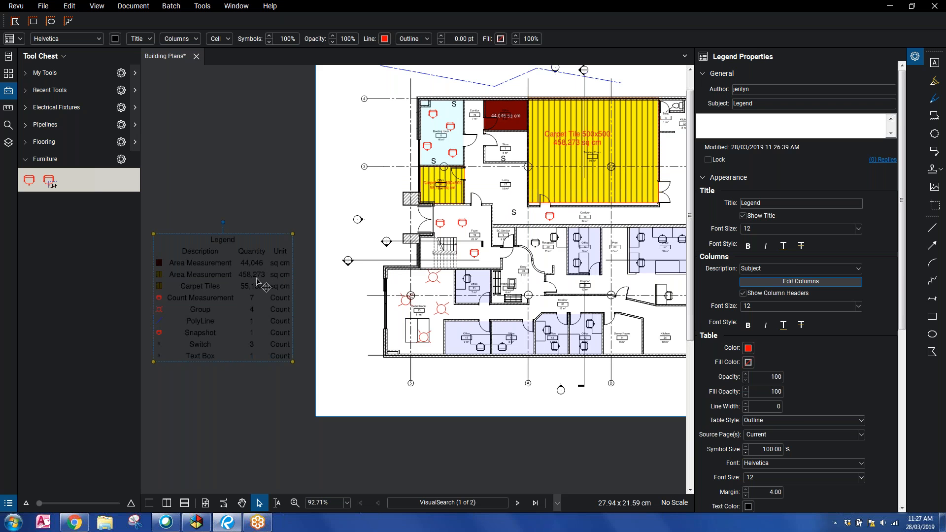
Step: Move the legend onto the edge of the plan sheet so that it overlaps the Board Room
left_click_drag(256, 282, 366, 317)
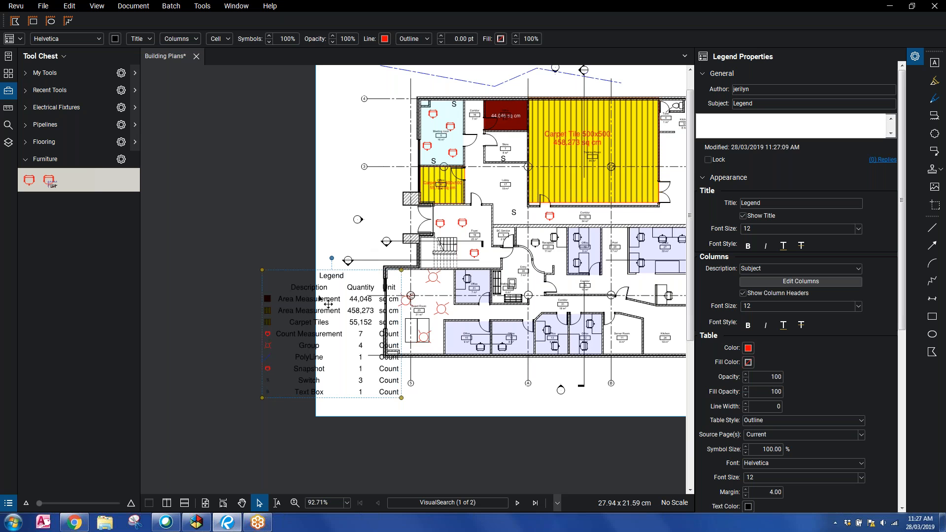
left_click_drag(331, 310, 347, 315)
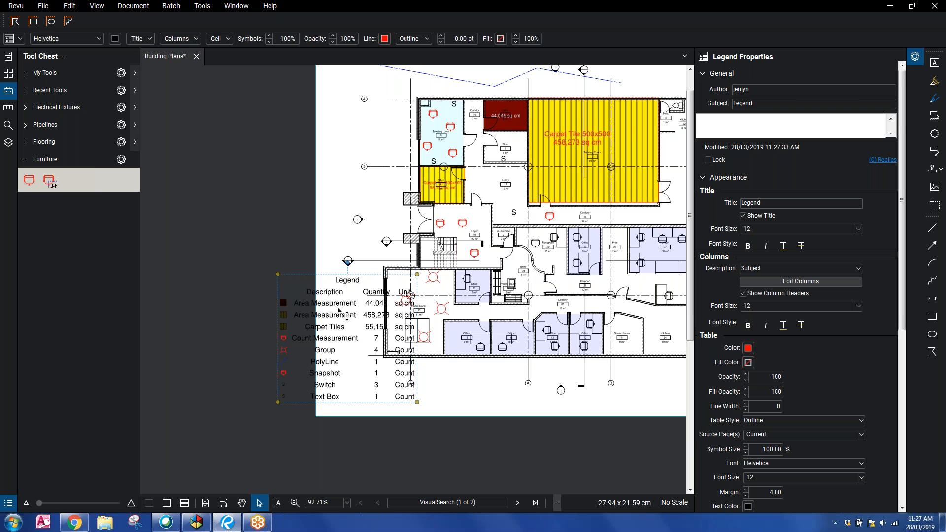
Step: Switch the Furniture tool set to Detail view and widen the Tool Chest to read its Subject and Comment columns
left_click(120, 160)
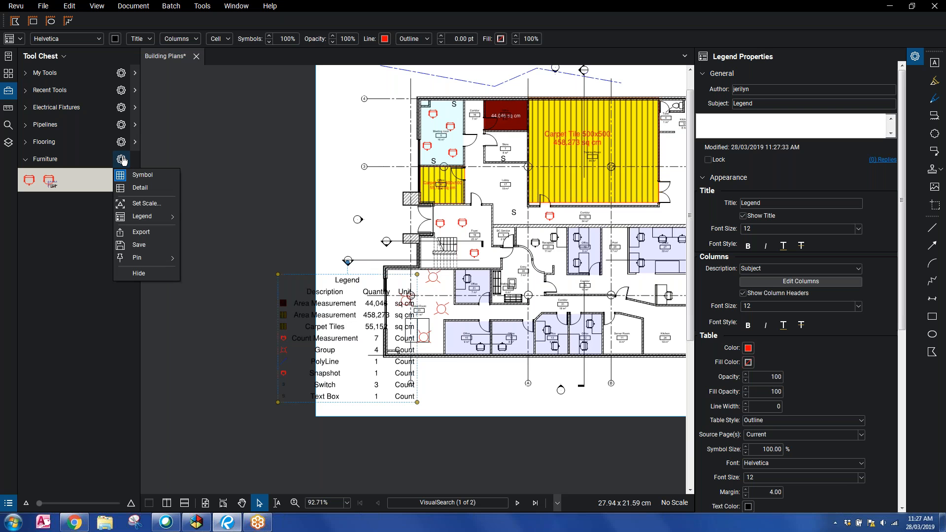
left_click(140, 188)
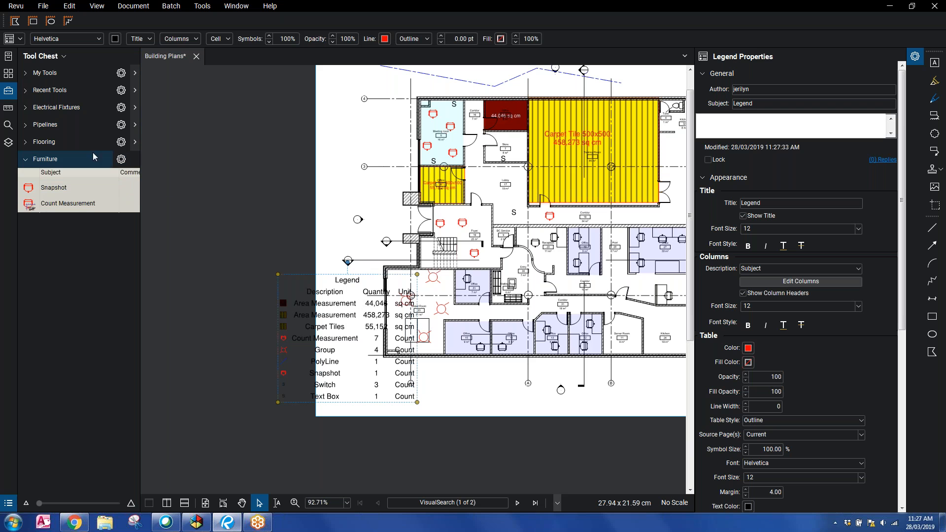
left_click_drag(141, 146, 172, 145)
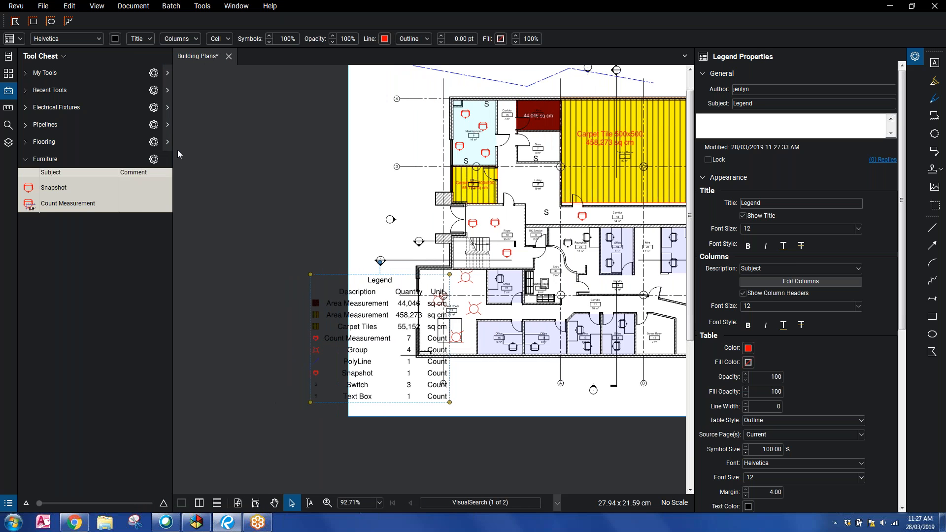
left_click(31, 160)
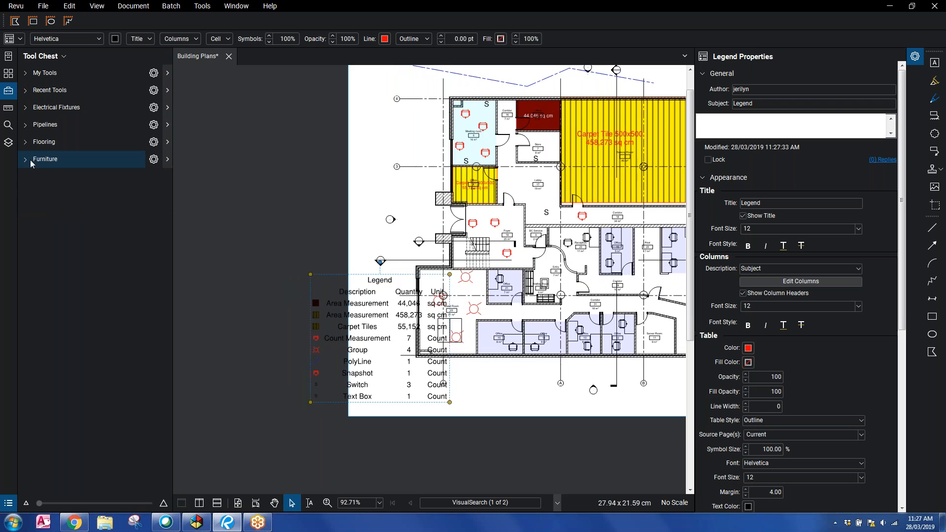
Step: Save the Furniture tool set and export it to the Desktop as Furniture
left_click(153, 159)
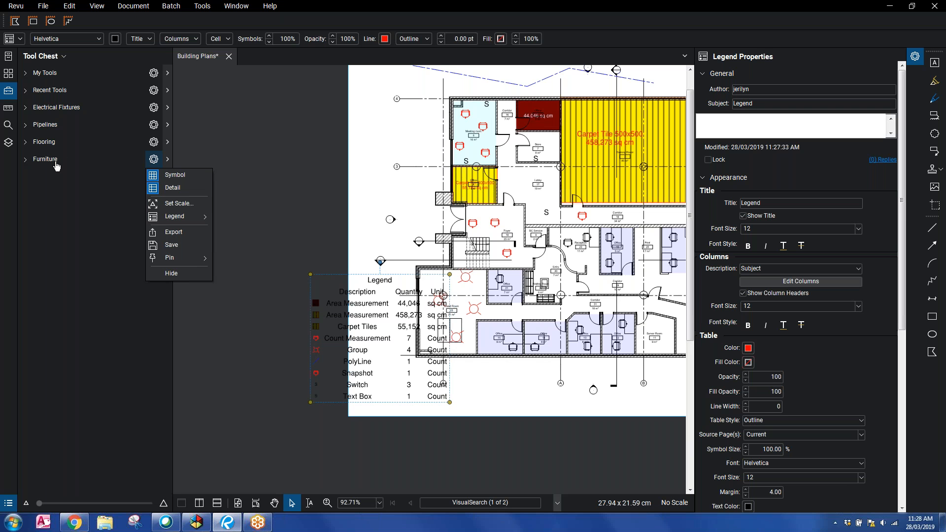
left_click(171, 233)
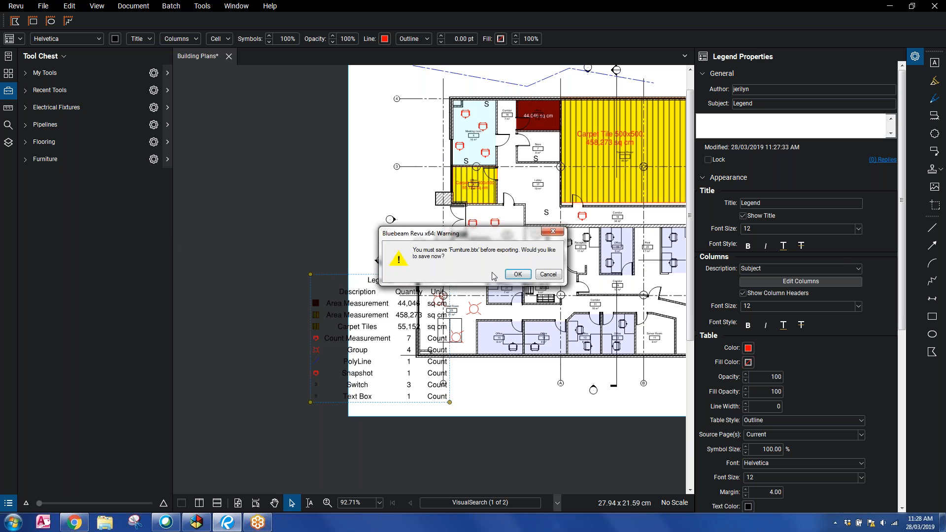
left_click(517, 275)
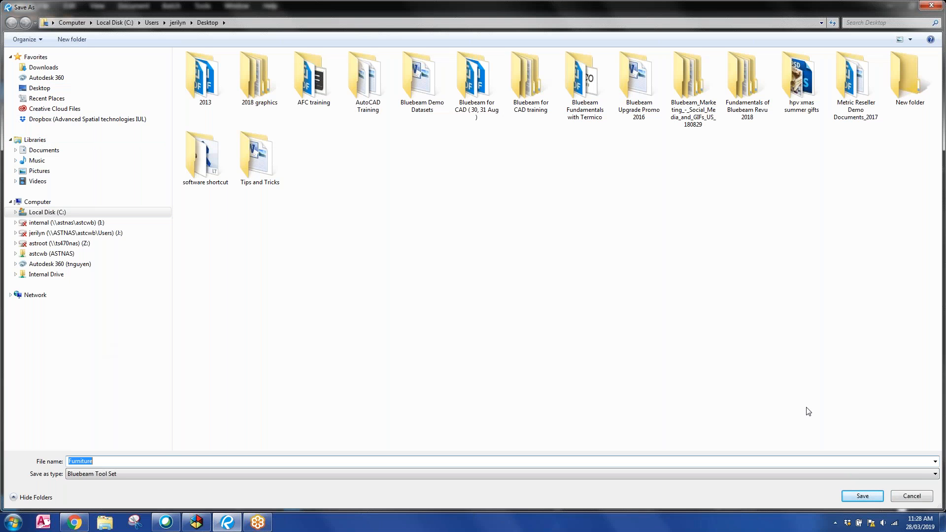
left_click(856, 496)
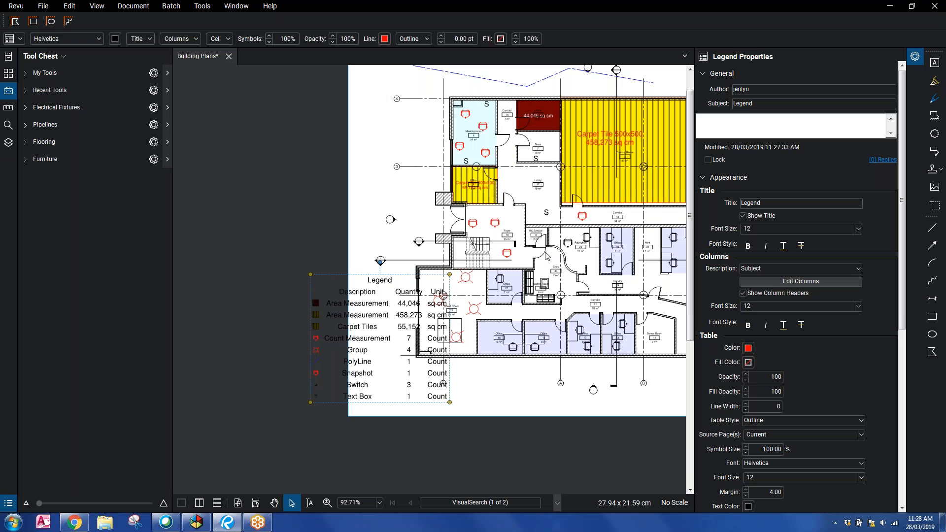
left_click(153, 159)
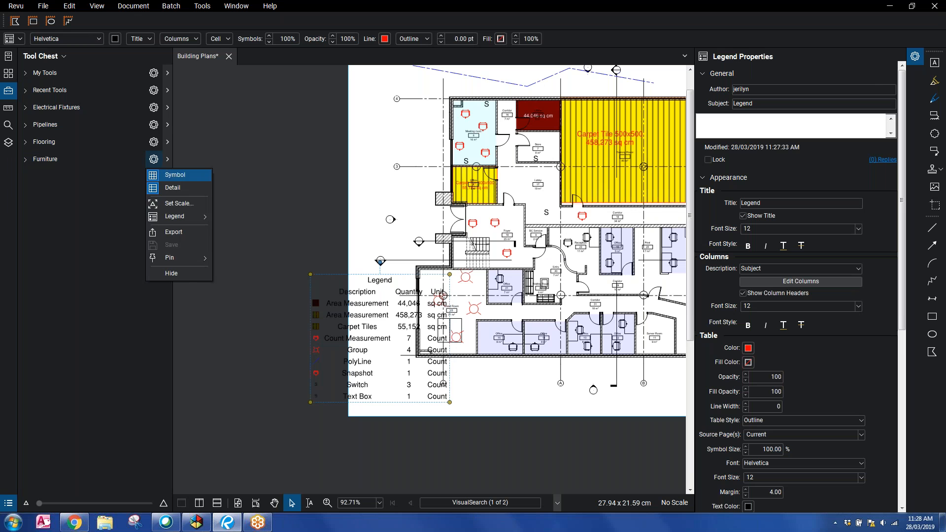
left_click(169, 230)
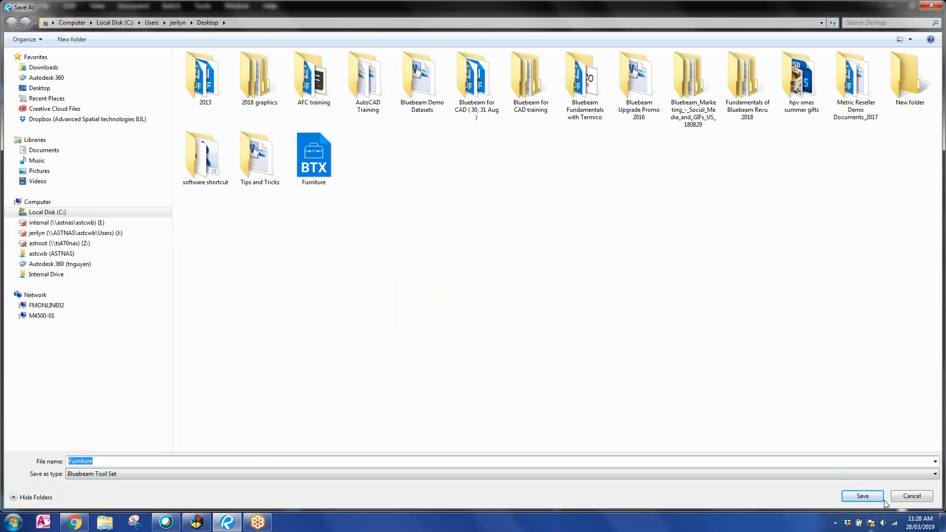
left_click(915, 496)
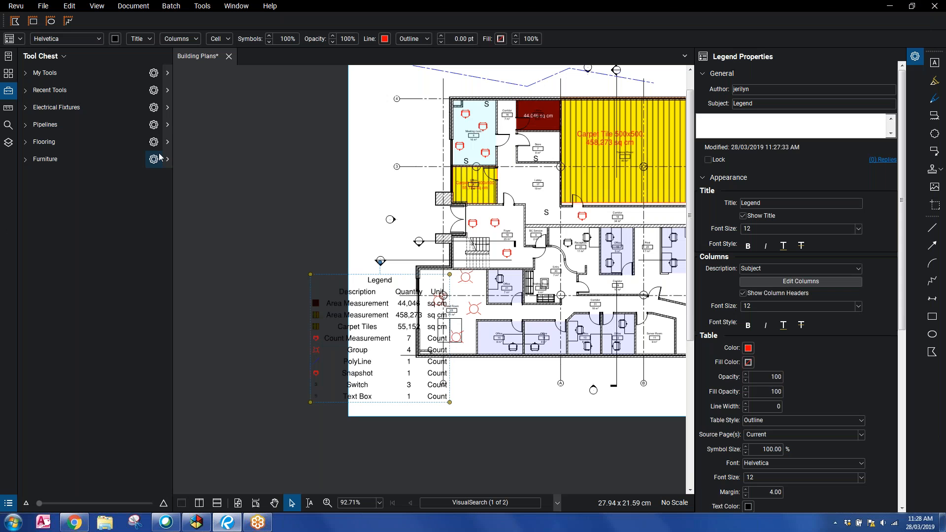
Step: Export the Furniture tool set to the Desktop again under the file name Furniture
left_click(153, 159)
left_click(172, 231)
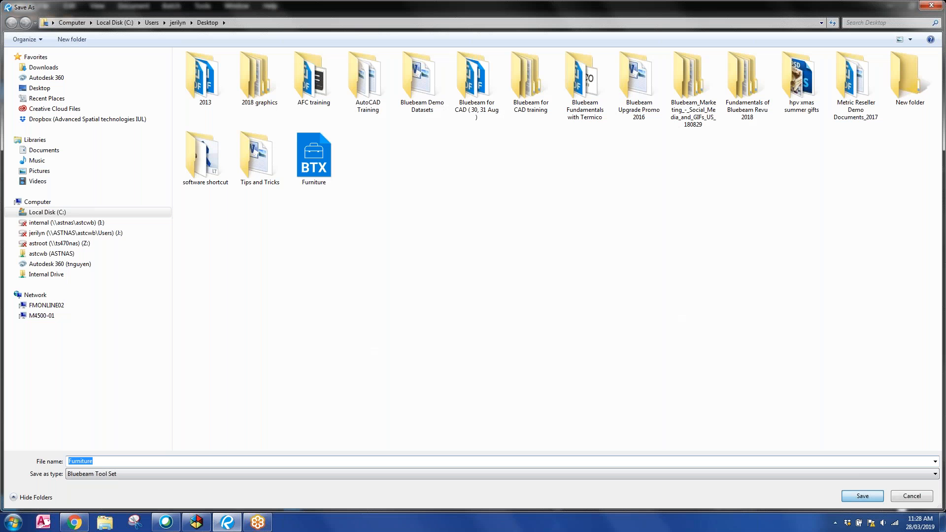
left_click(863, 497)
left_click(498, 262)
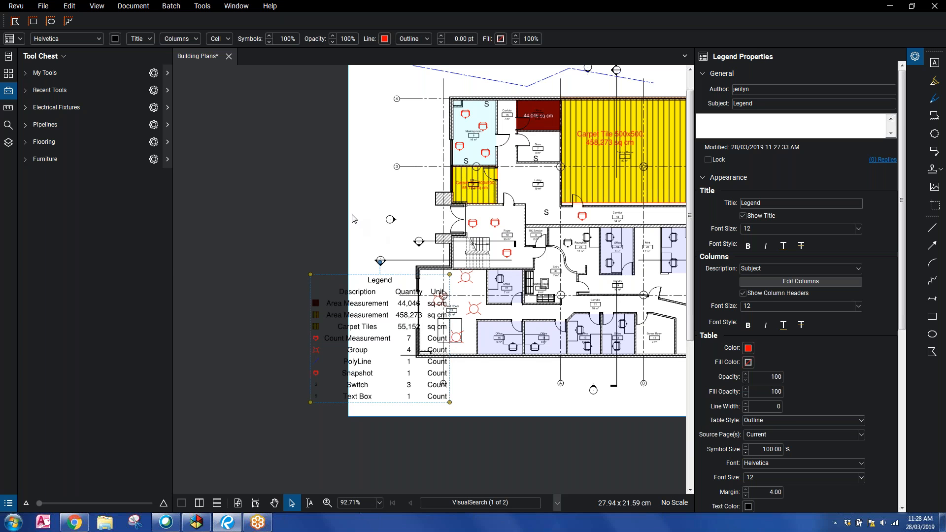
Step: Save the Flooring tool set and export it to the Desktop as Flooring
left_click(154, 141)
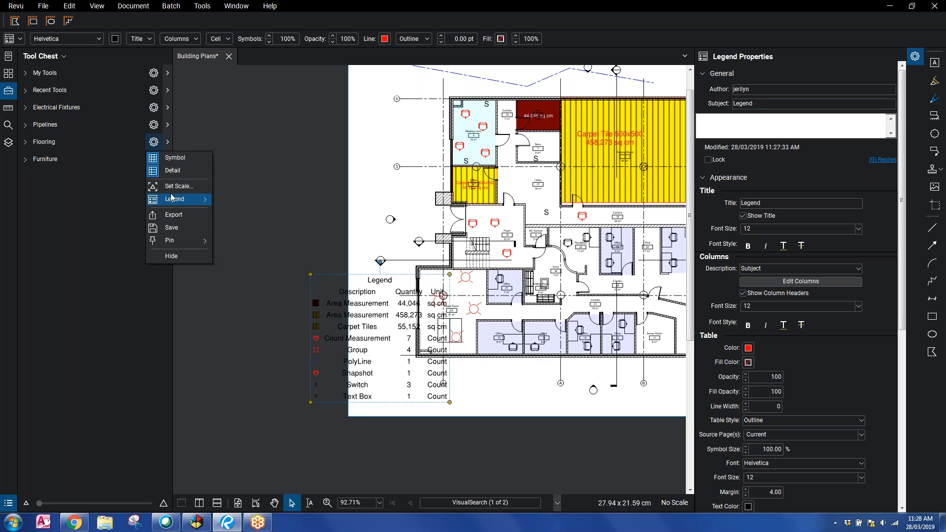
left_click(173, 215)
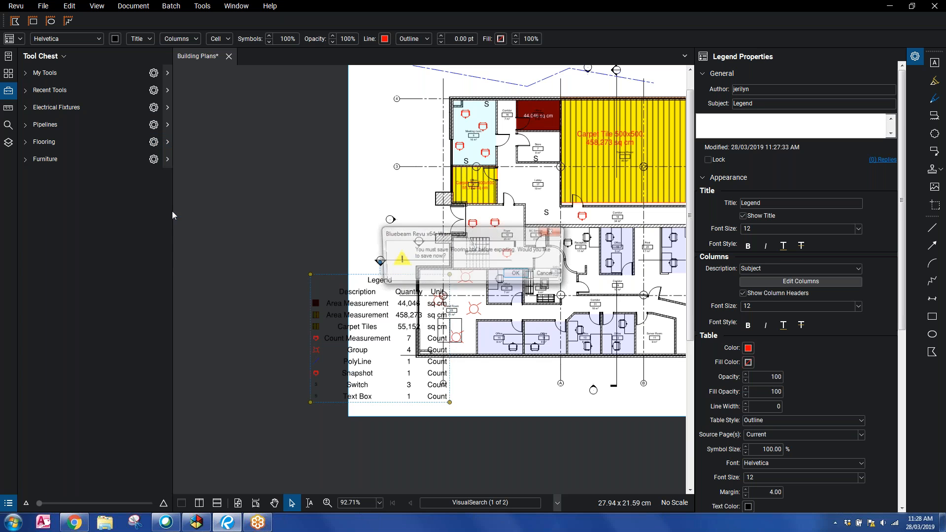
left_click(518, 275)
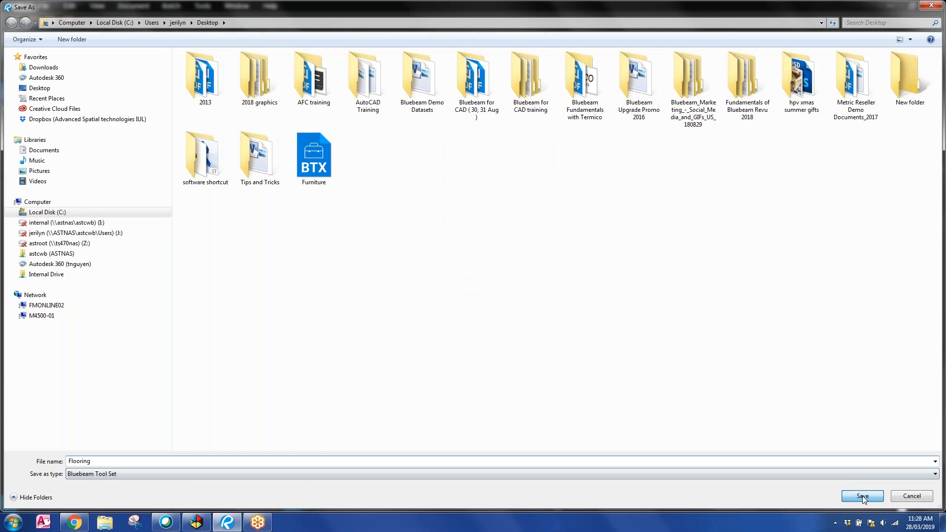
left_click(863, 495)
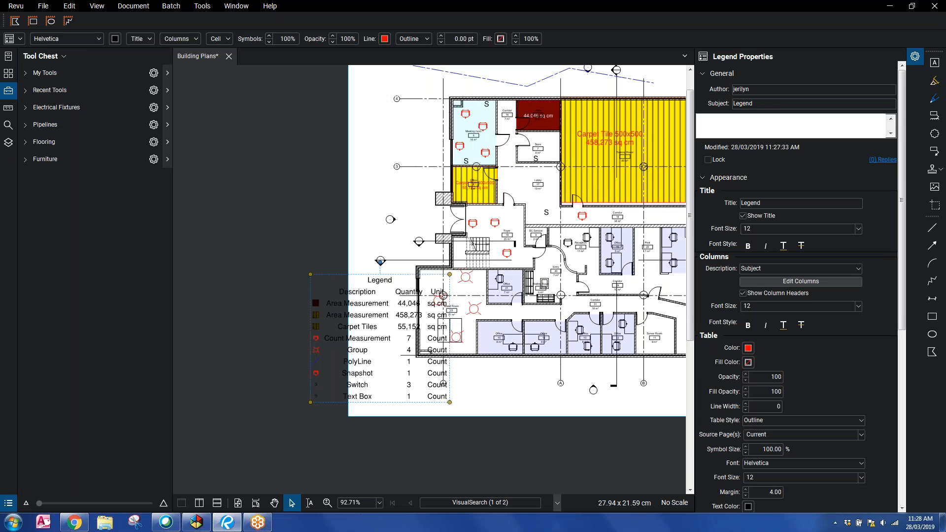
Step: Examine the list in Manage Tool Sets and the export option for the Flooring tool set without saving a file
left_click(223, 239)
scroll(223, 239, "down", 3)
left_click(60, 57)
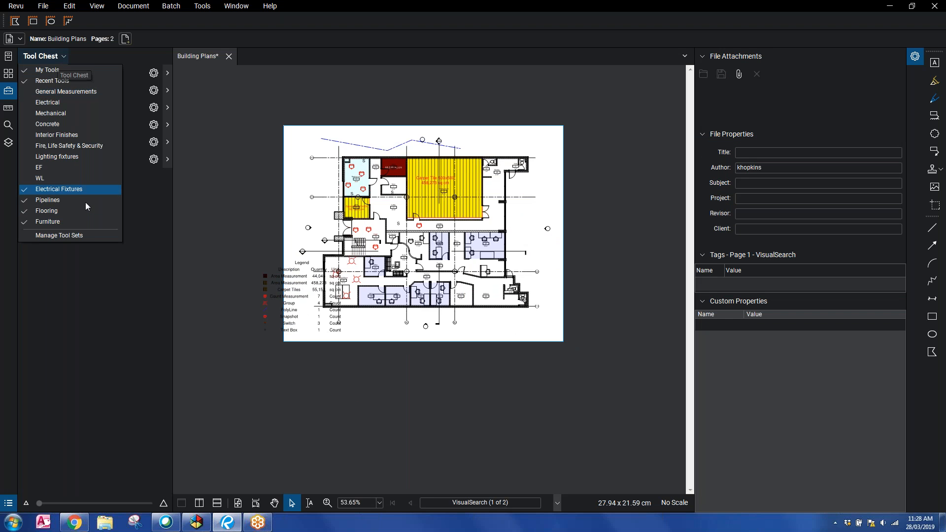
left_click(91, 235)
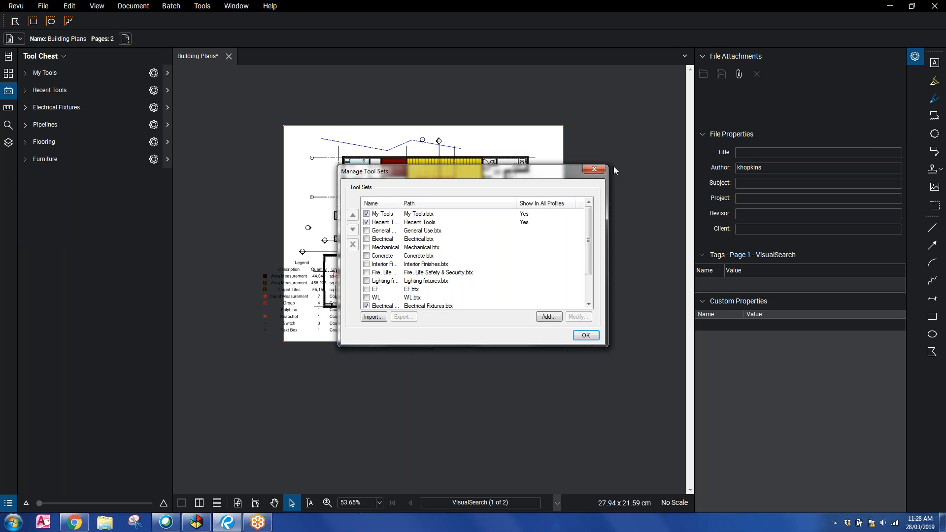
left_click(599, 171)
left_click(45, 55)
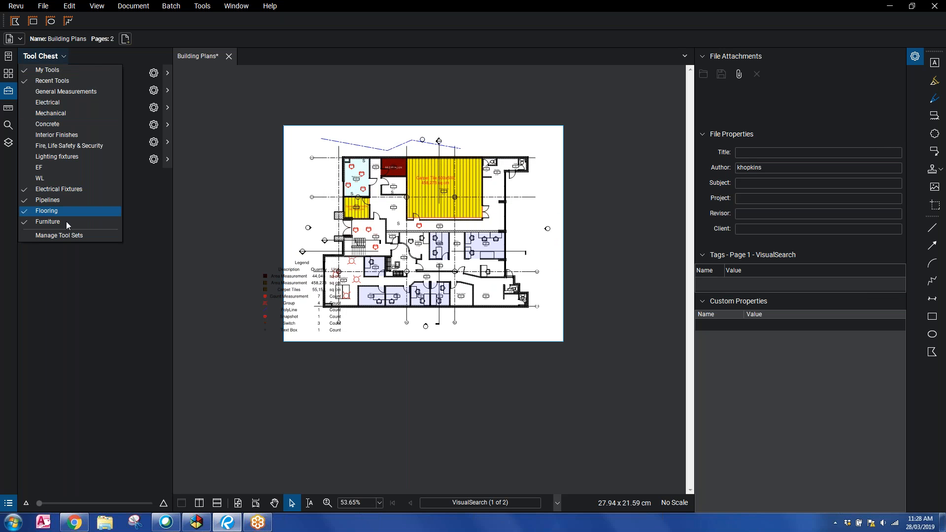
left_click(70, 236)
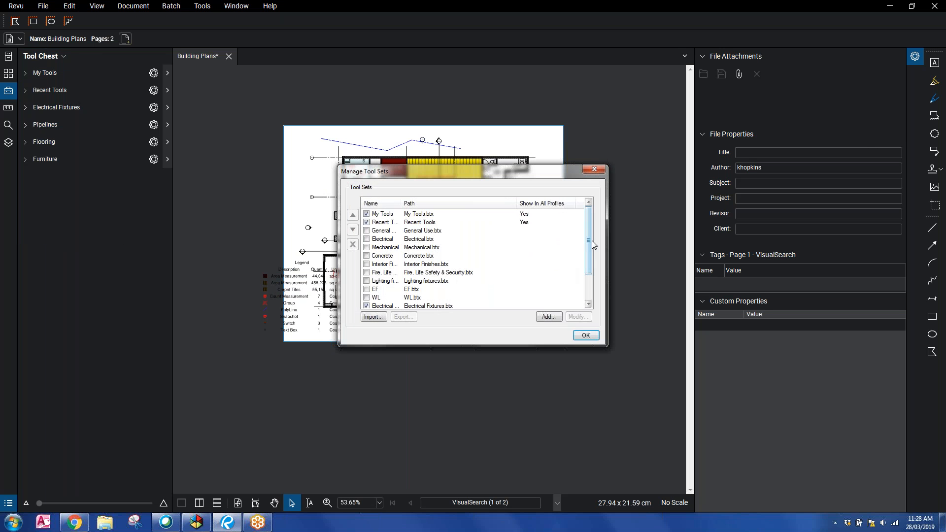
left_click_drag(588, 243, 588, 269)
left_click(391, 289)
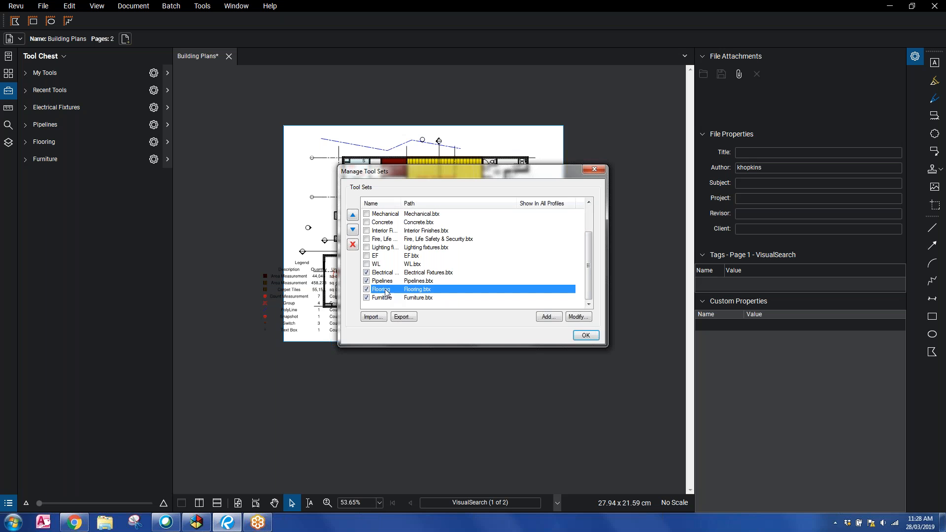
left_click(405, 317)
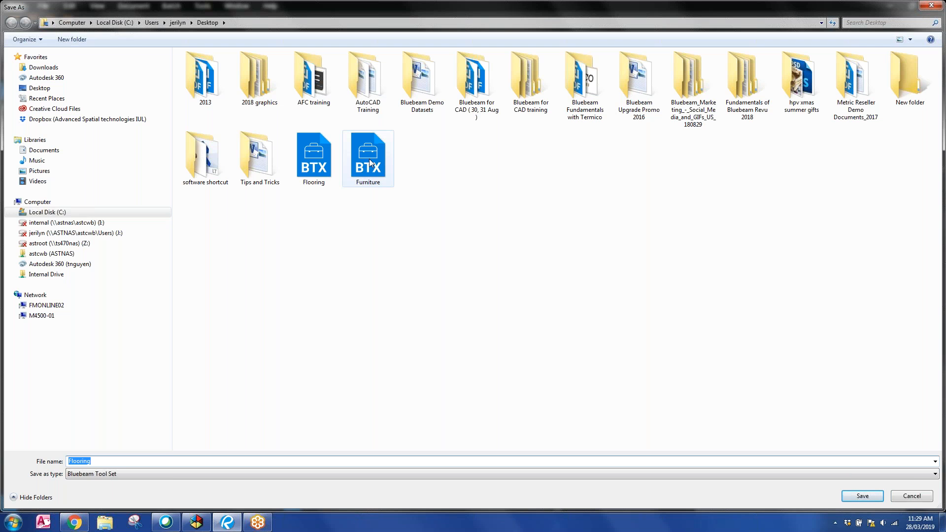
left_click(932, 5)
left_click(590, 174)
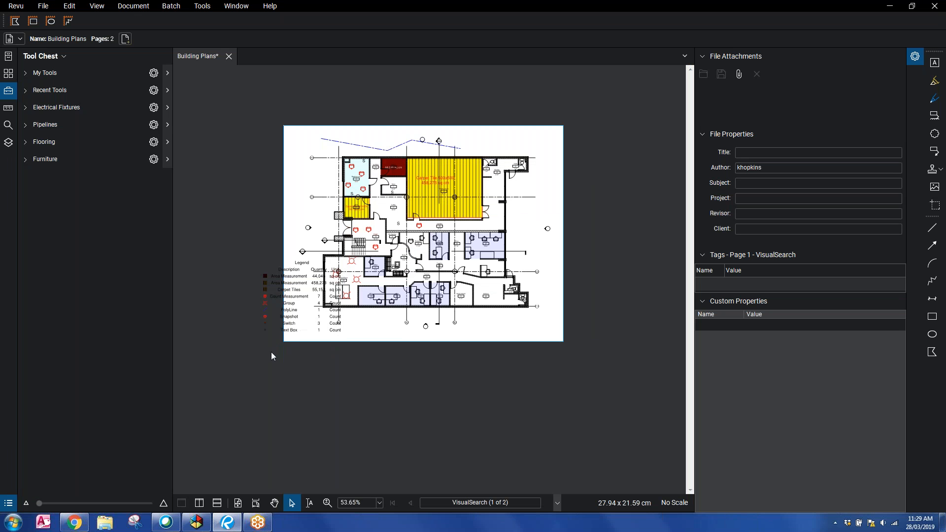
scroll(266, 364, "up", 3)
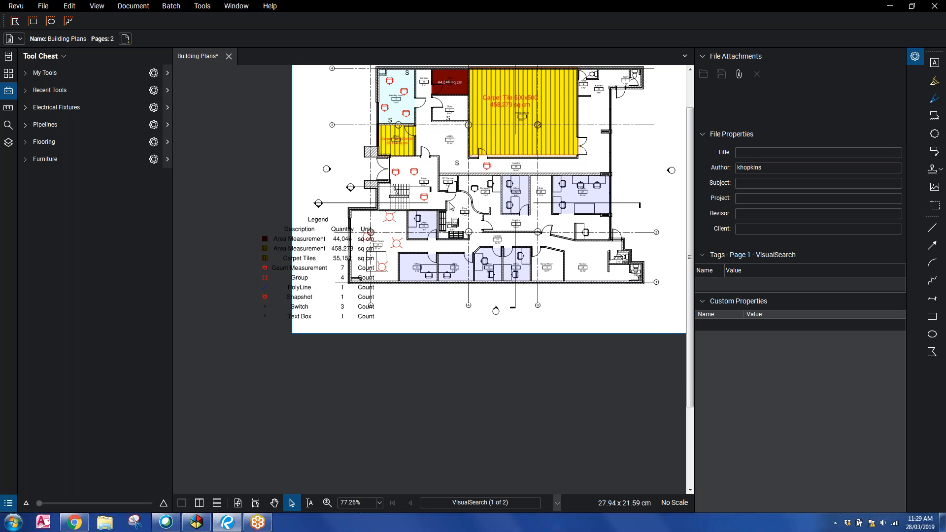
left_click_drag(434, 182, 392, 267)
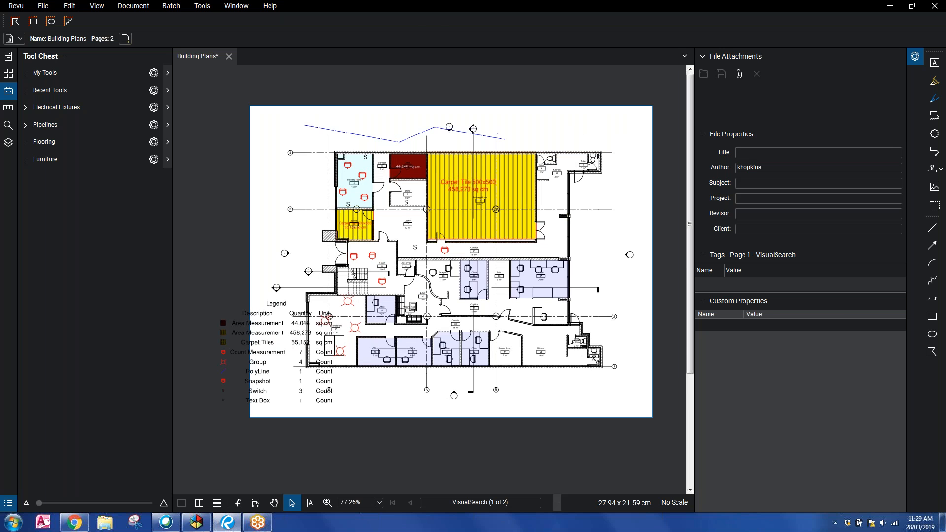
left_click(437, 9)
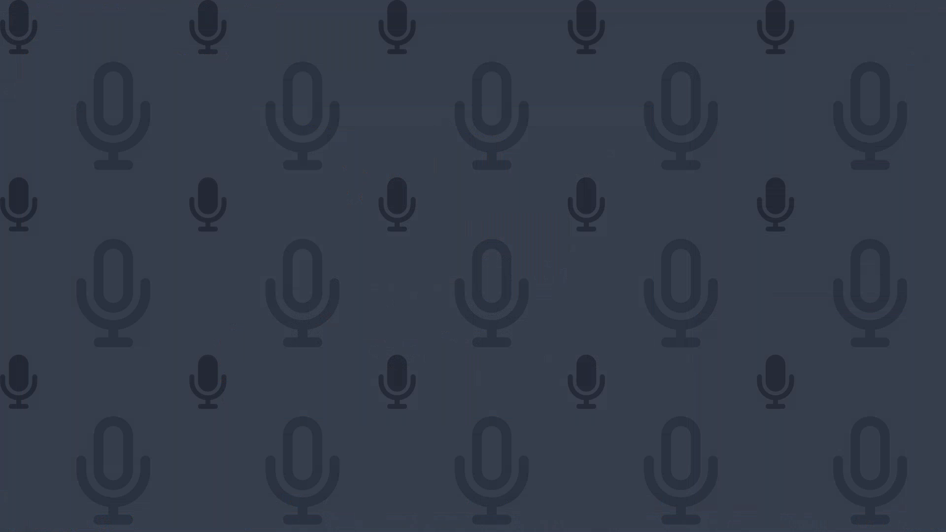